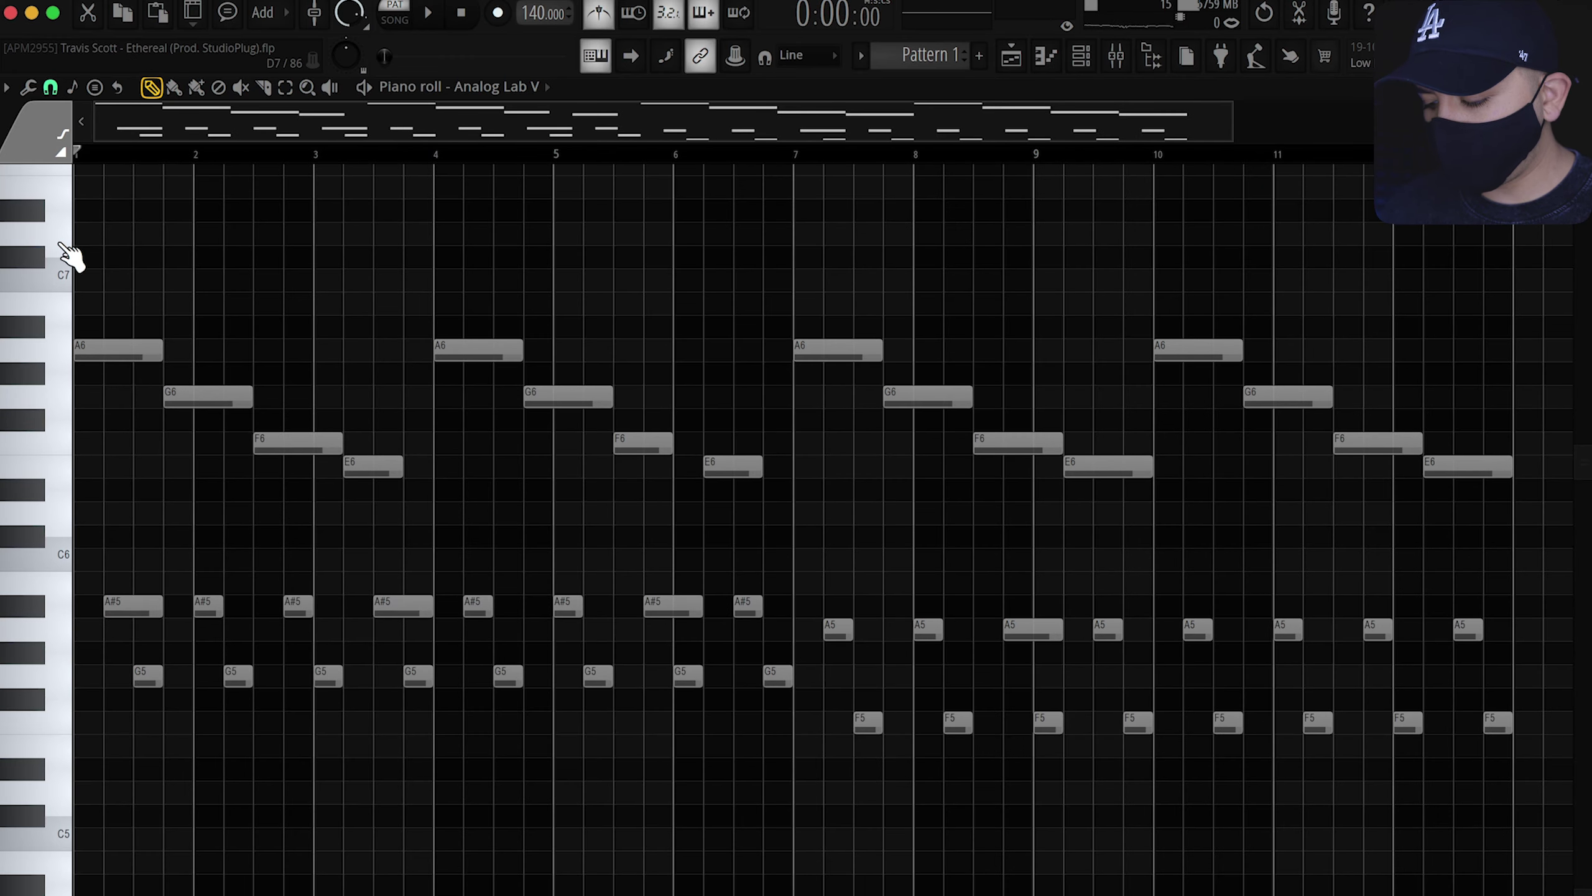
- Select all notes of the four descending A6–E6 runs in the Analog Lab V piano roll
key(ctrl+a)
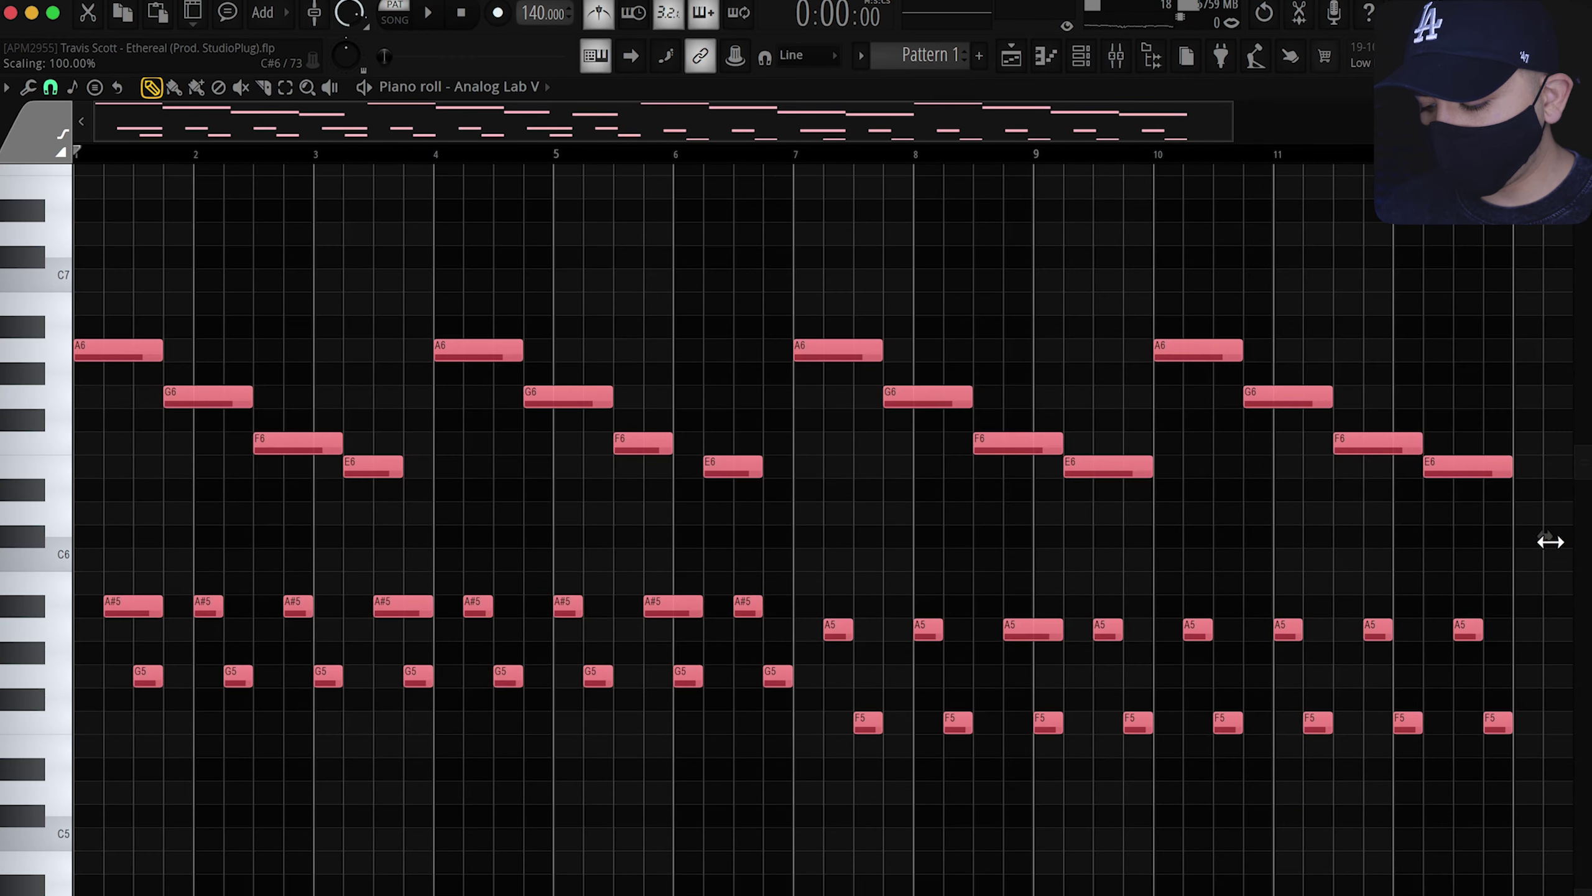
- Halve the selected melody twice so it ends at bar 4 instead of bar 7, and play it back
drag(1550, 541, 875, 583)
scroll(1160, 534, up, 2)
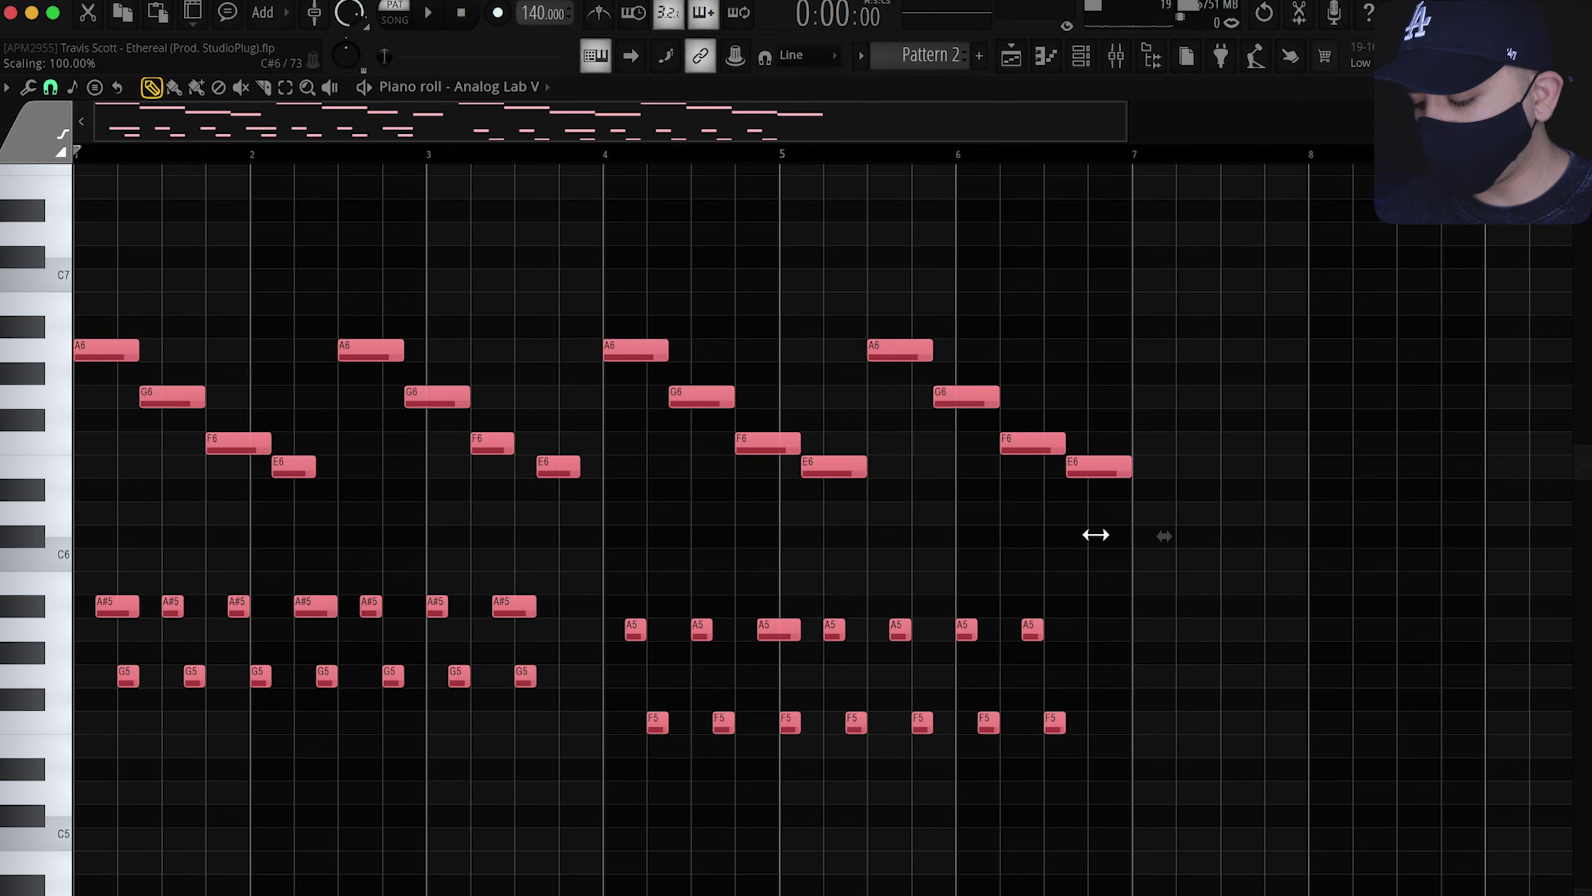
drag(1096, 534, 707, 551)
key(space)
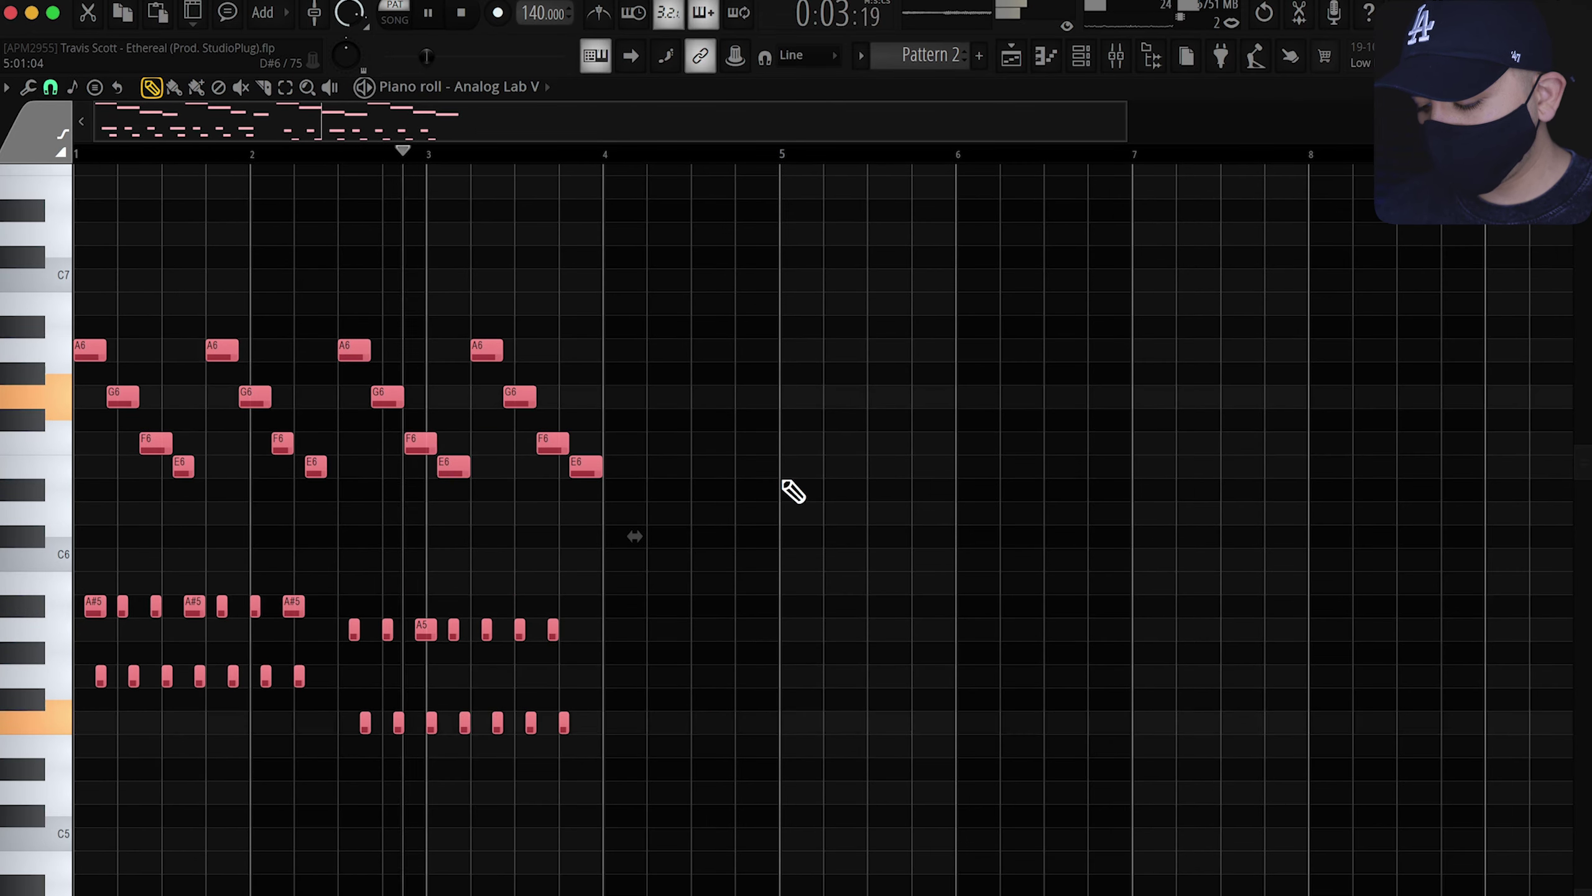
- Stop playback and quick-render the pattern as an audio clip
key(space)
click(860, 55)
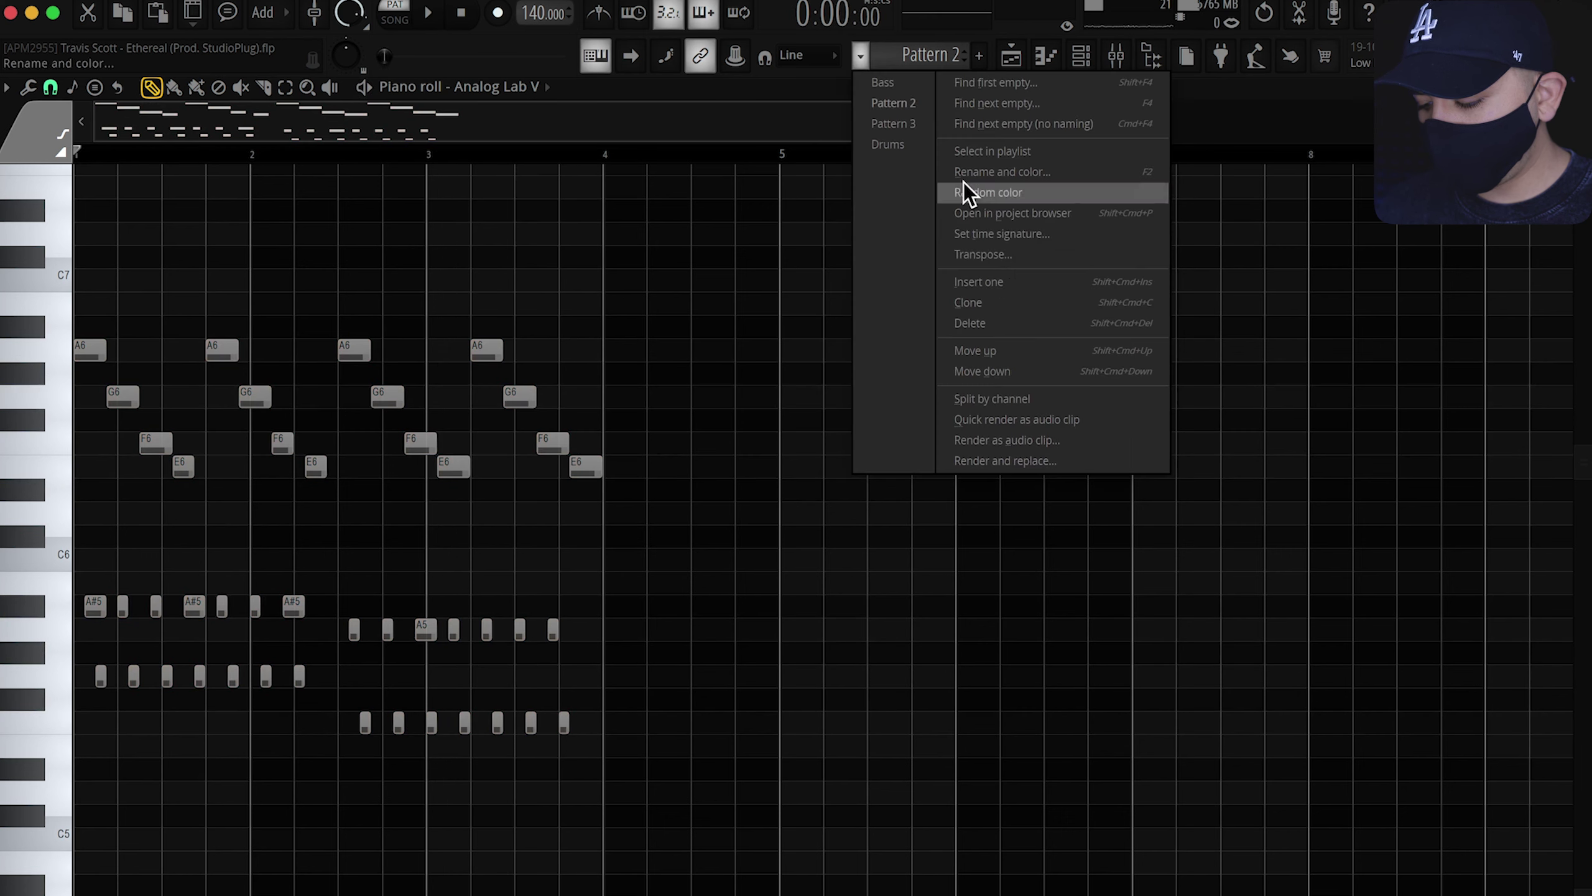
click(954, 420)
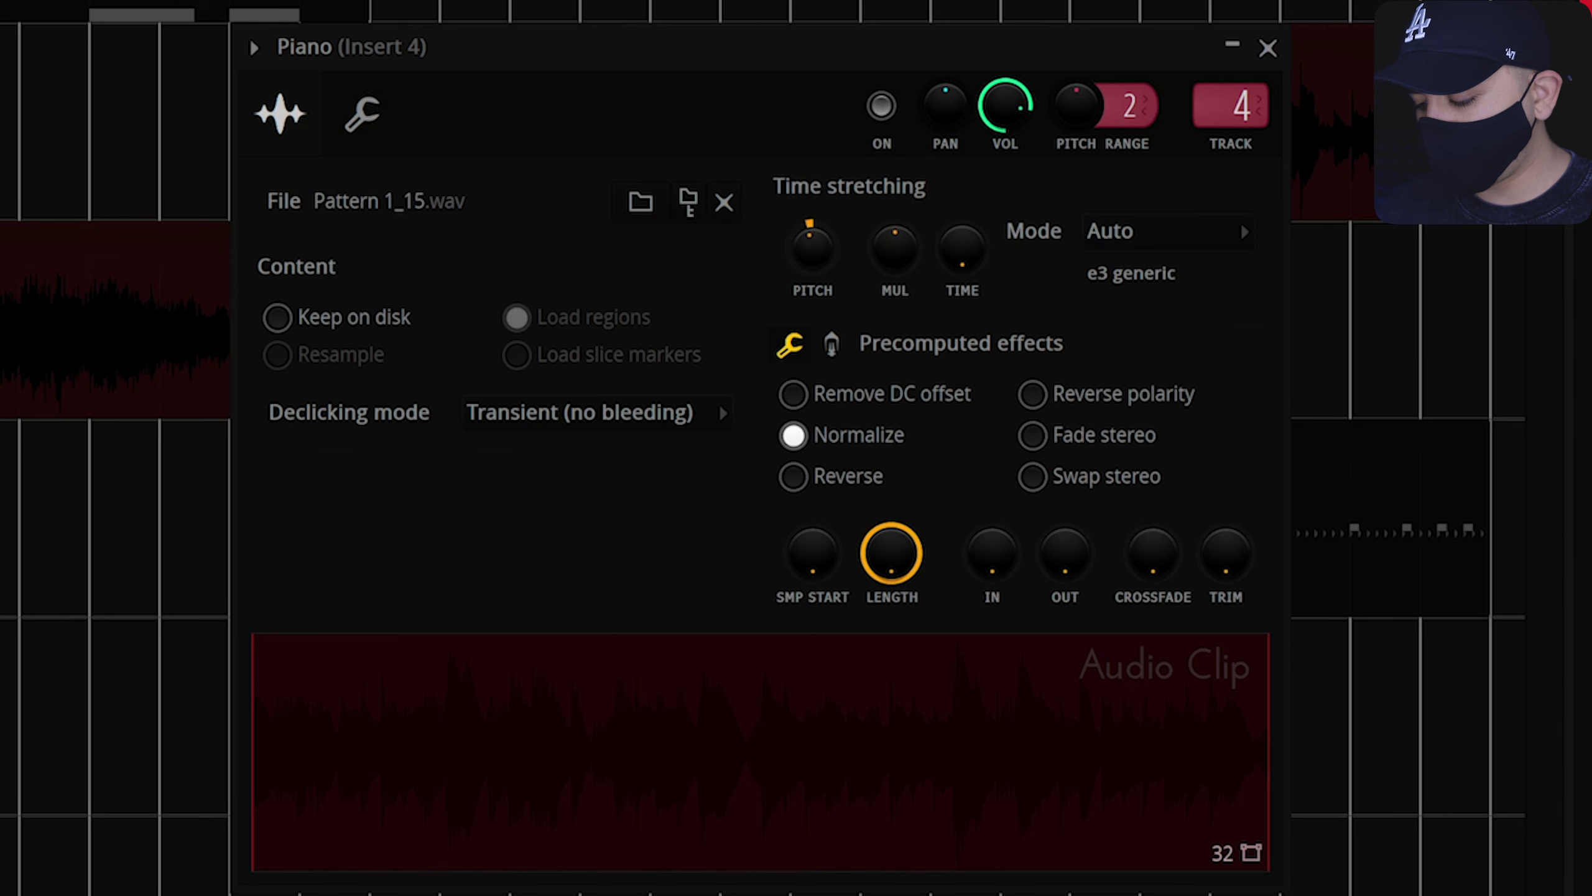
- Time-stretch the Piano clips to fill bars 1–17 and play them back
drag(962, 248, 962, 225)
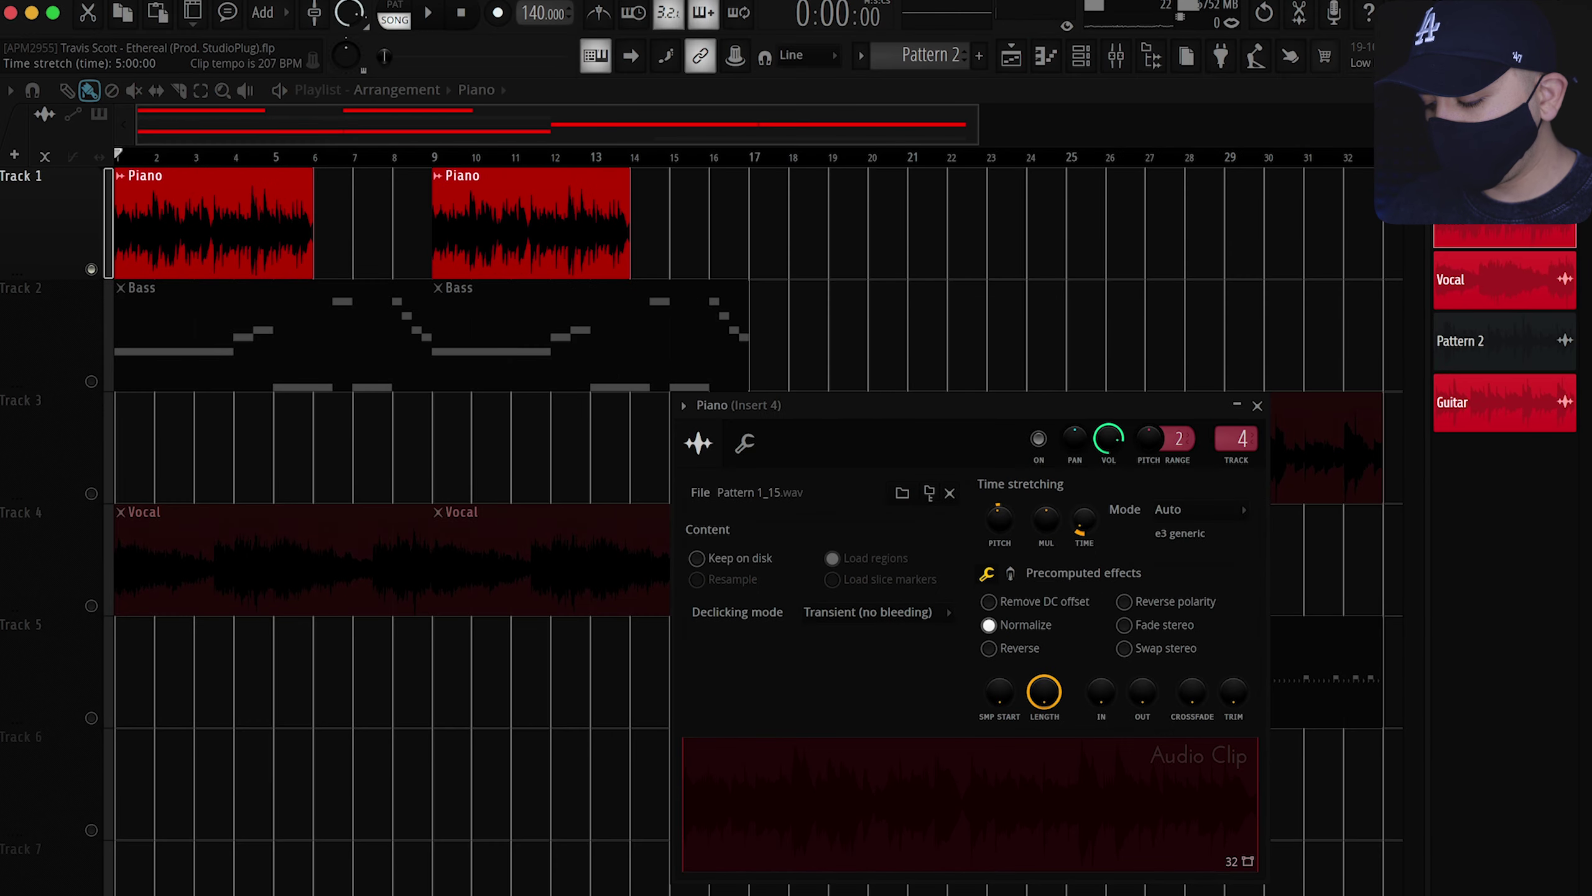
drag(1085, 519, 1084, 502)
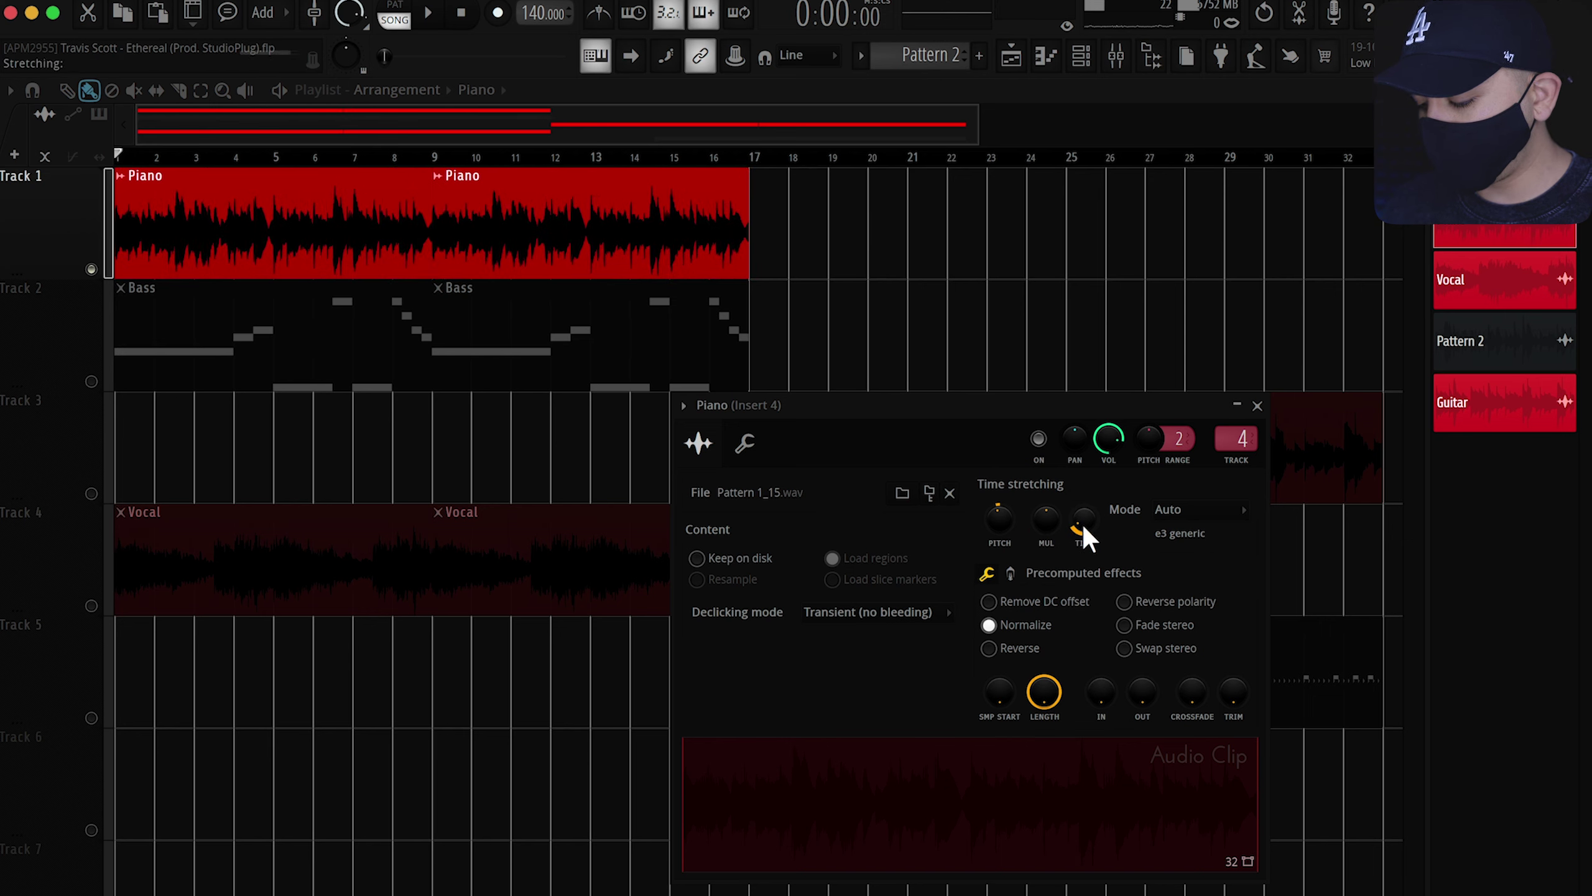
key(space)
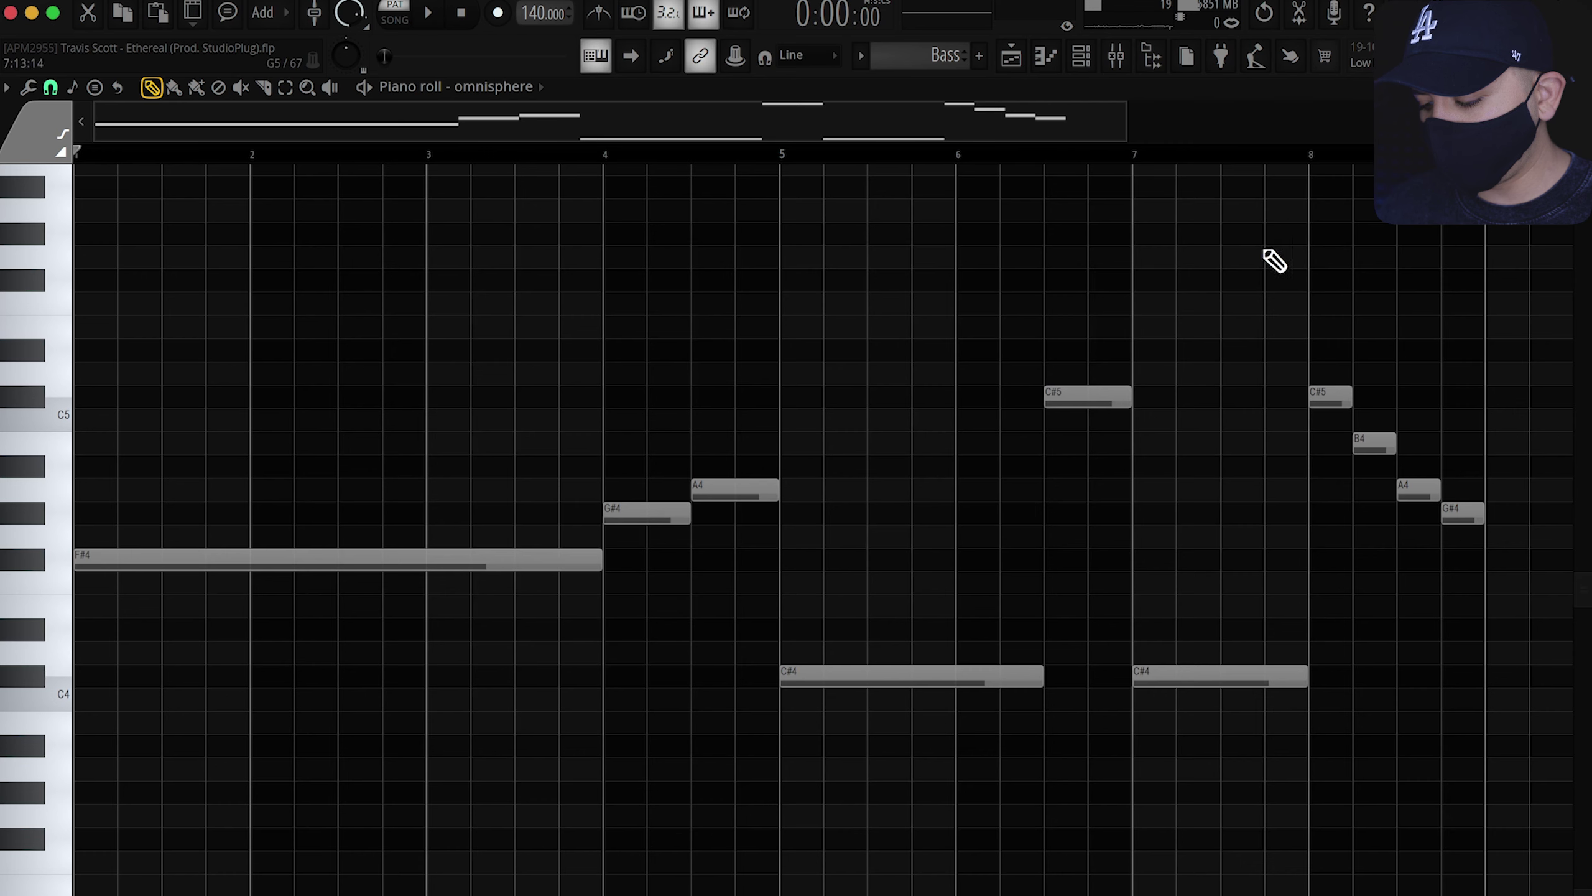
- Play the pattern to audition the Omnisphere Bass – Underworld patch
key(space)
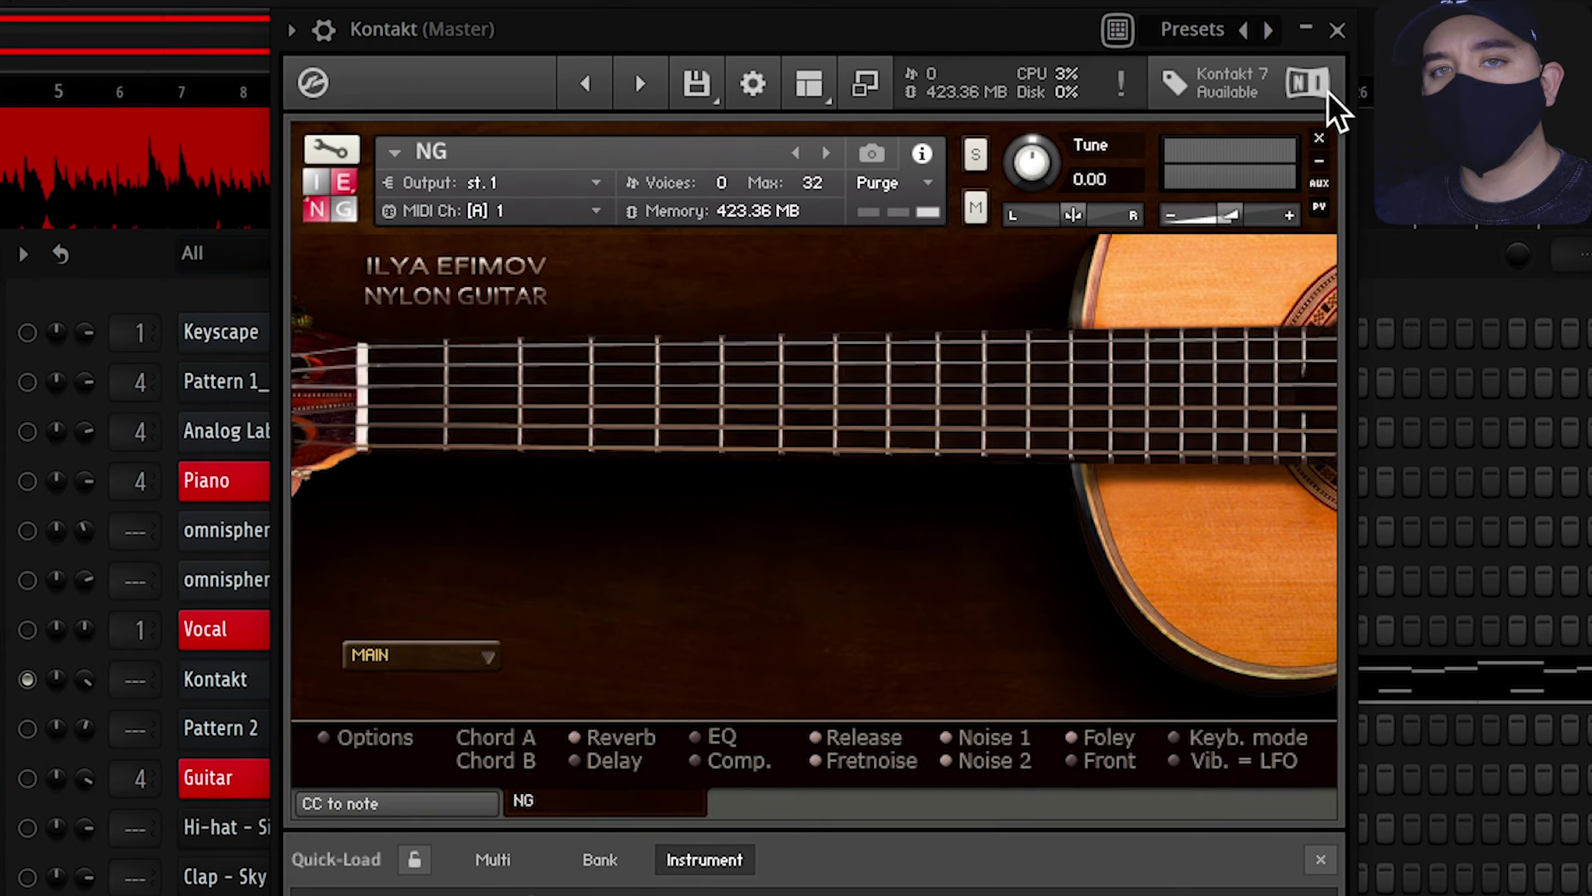
- Close the Kontakt window and play Pattern 3's guitar part from the start
click(1342, 28)
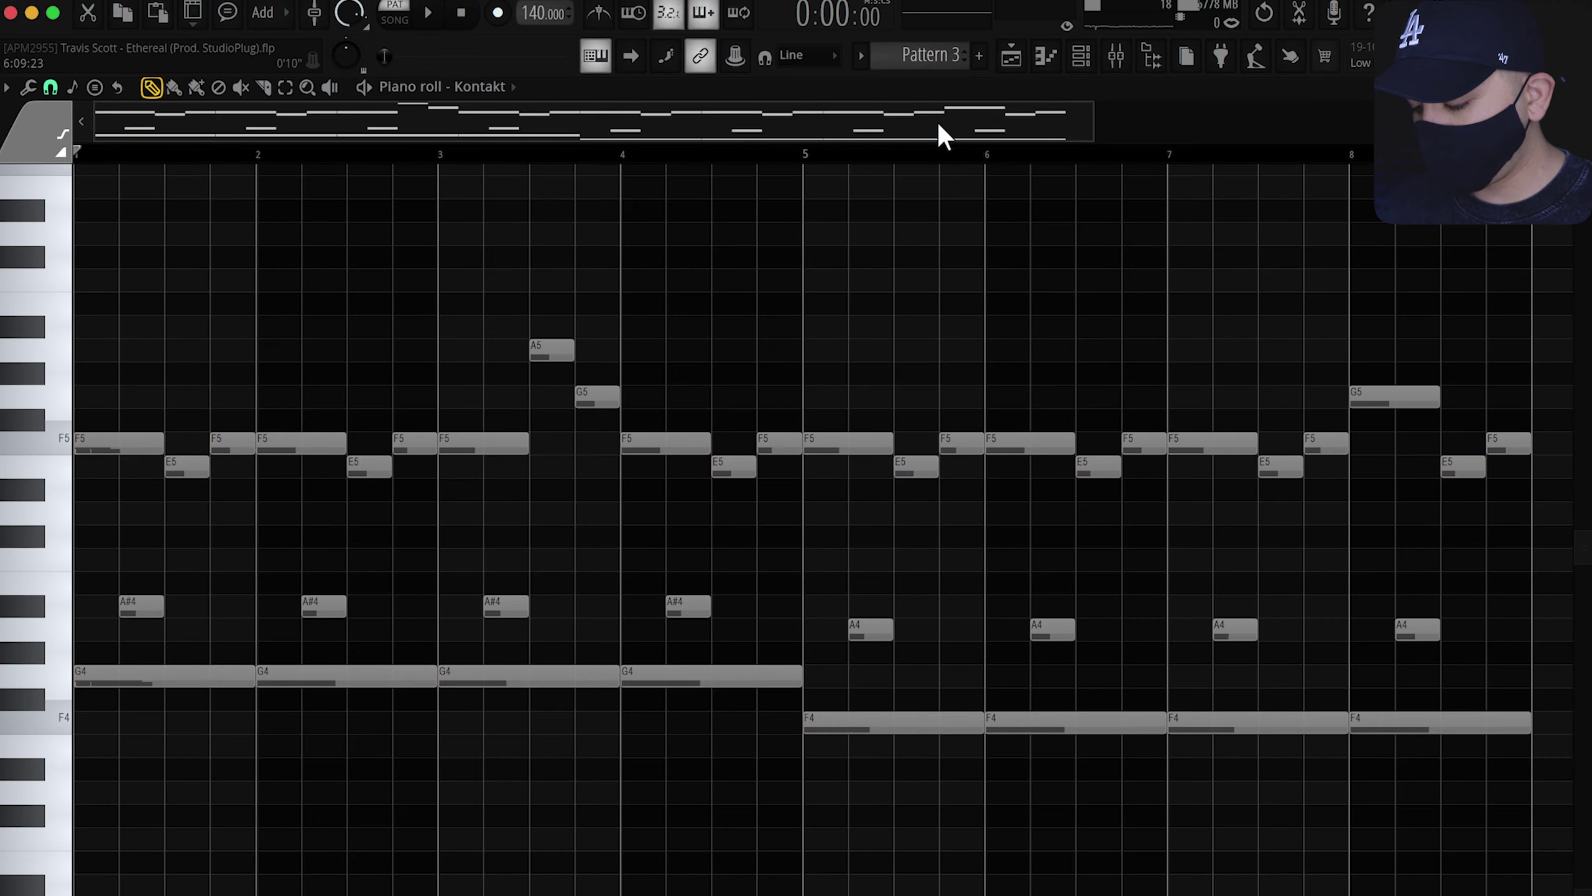
key(space)
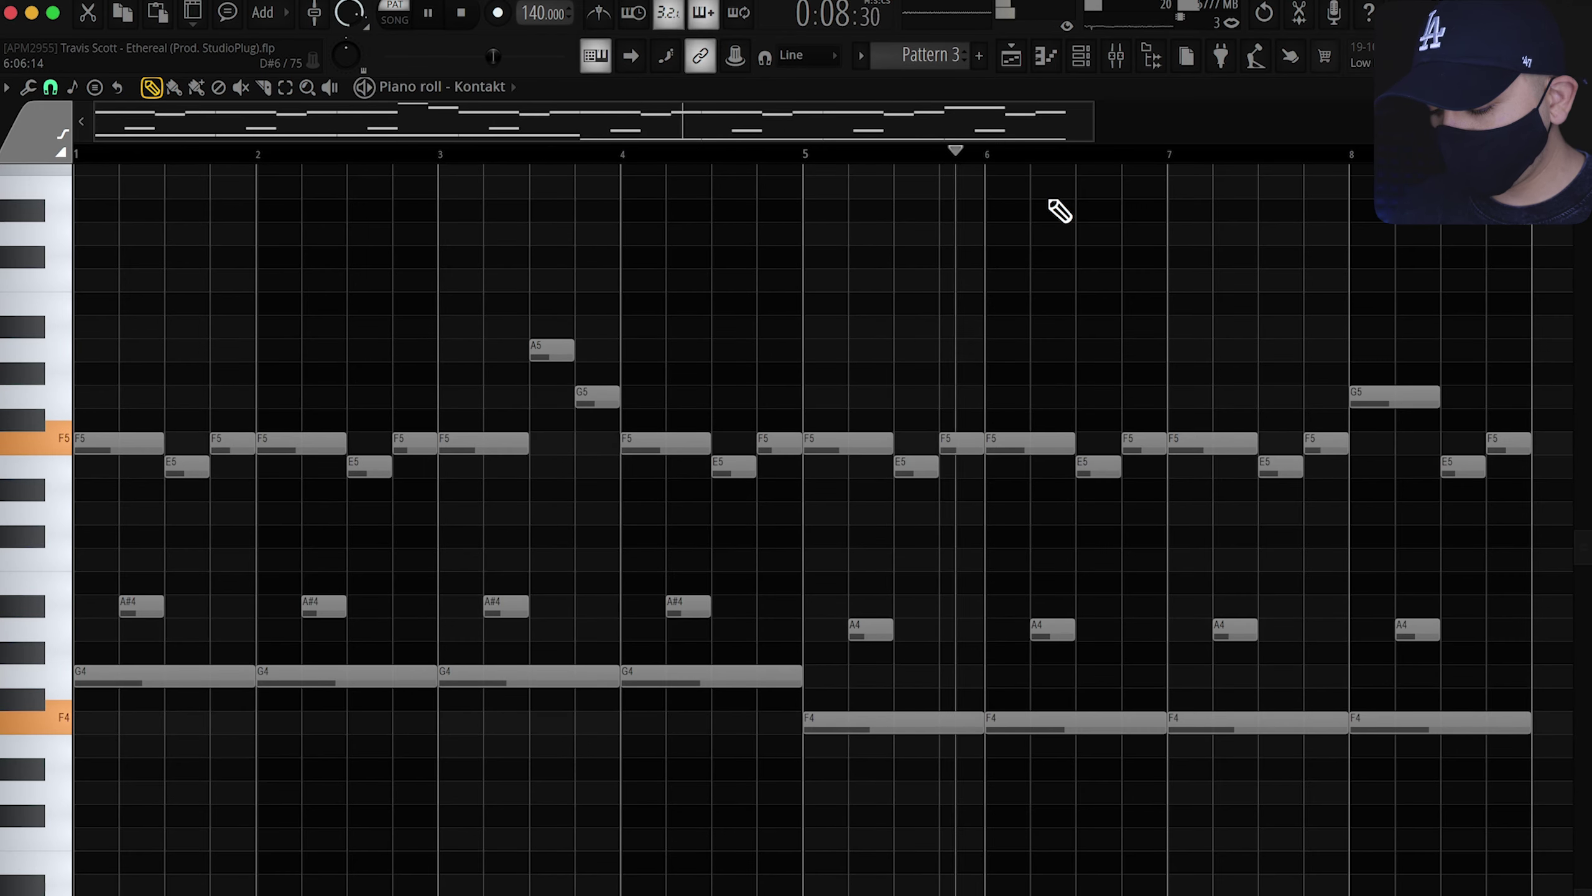
- Select every Kontakt guitar note in Pattern 3 and scale them to 75% length
drag(43, 313, 227, 750)
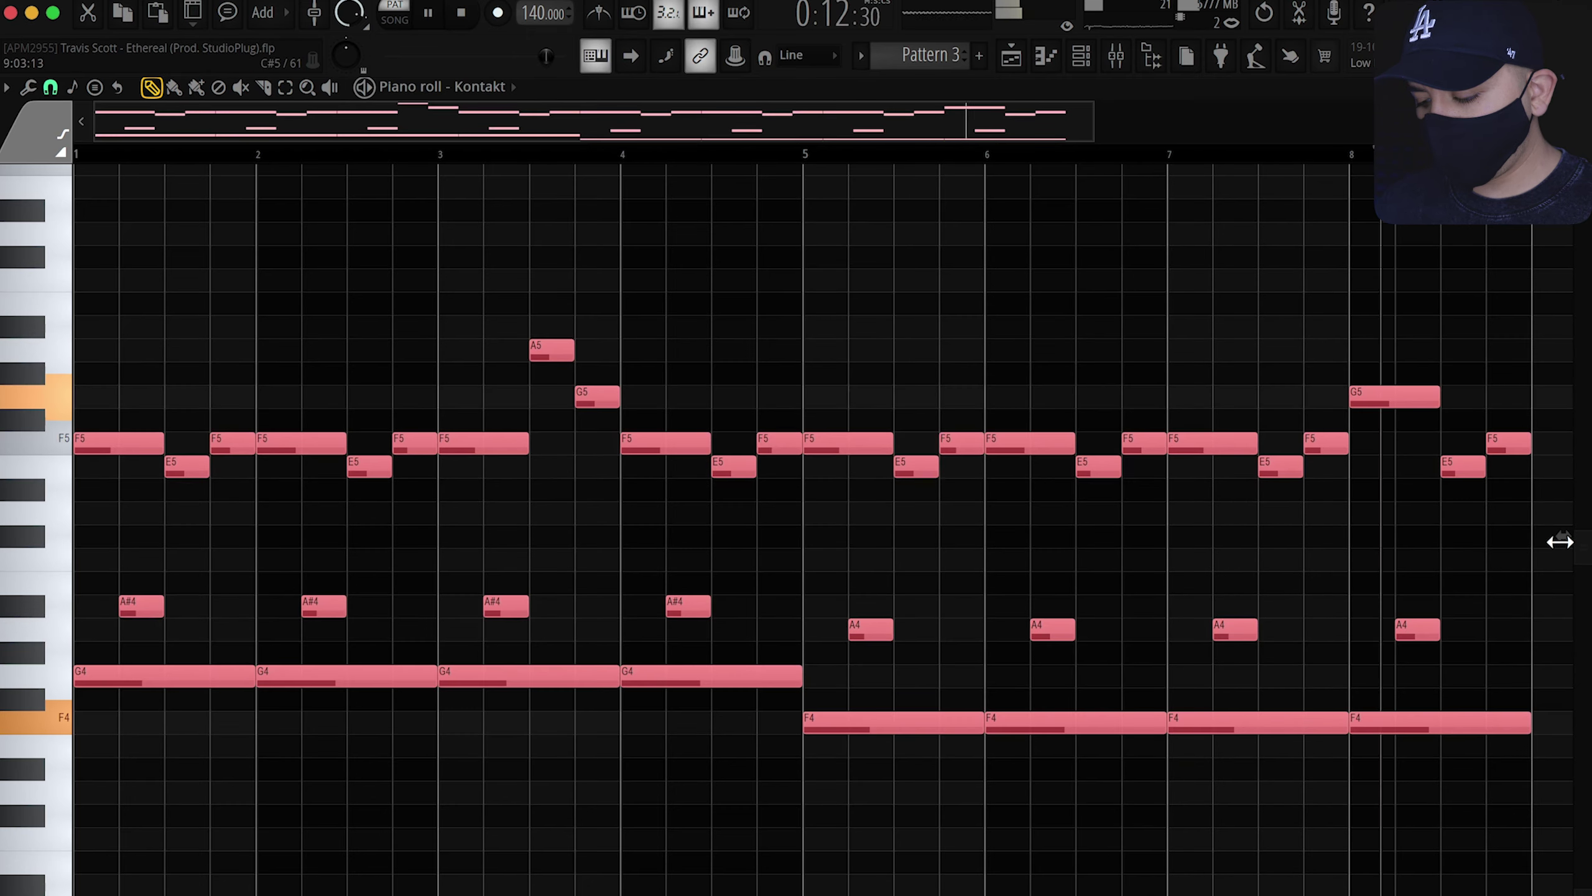
drag(1563, 536, 856, 597)
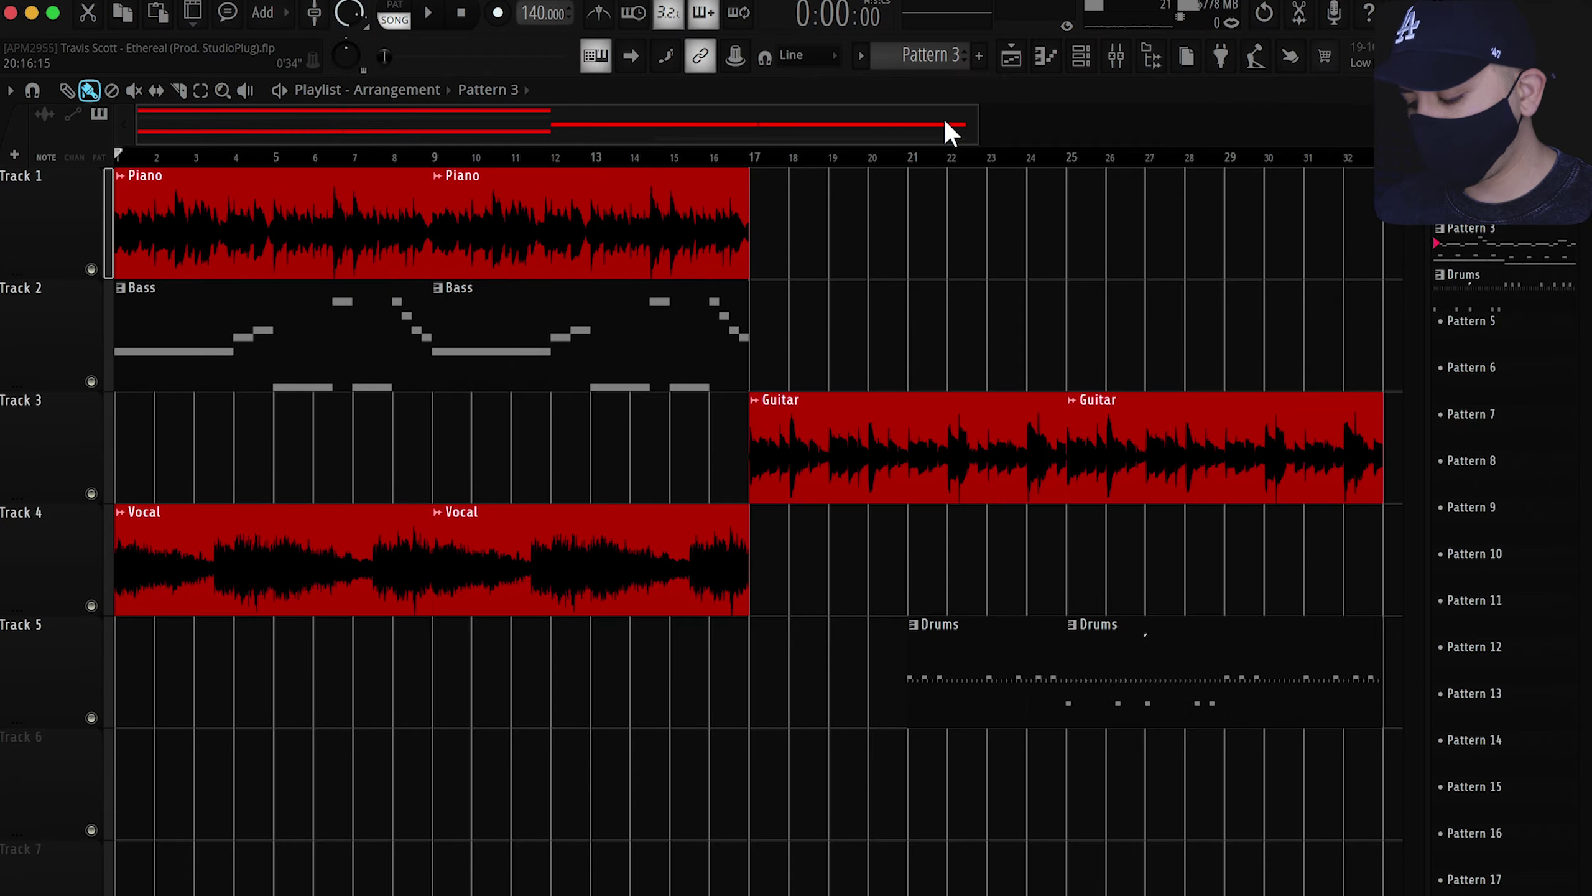
key(space)
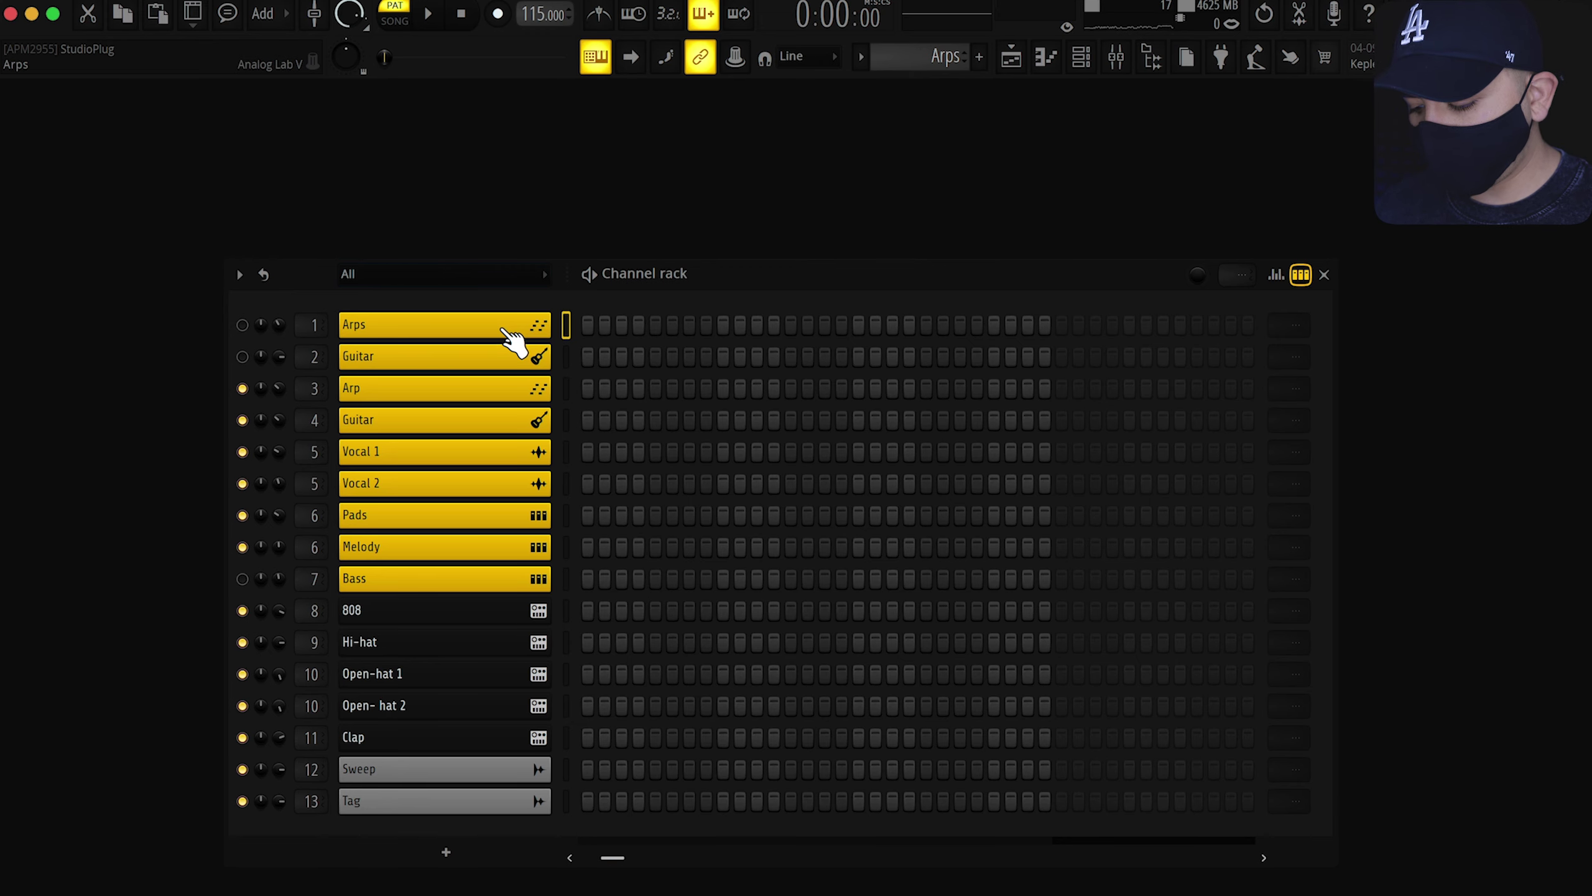
- Open the Arps channel's Analog Lab instrument window
click(505, 332)
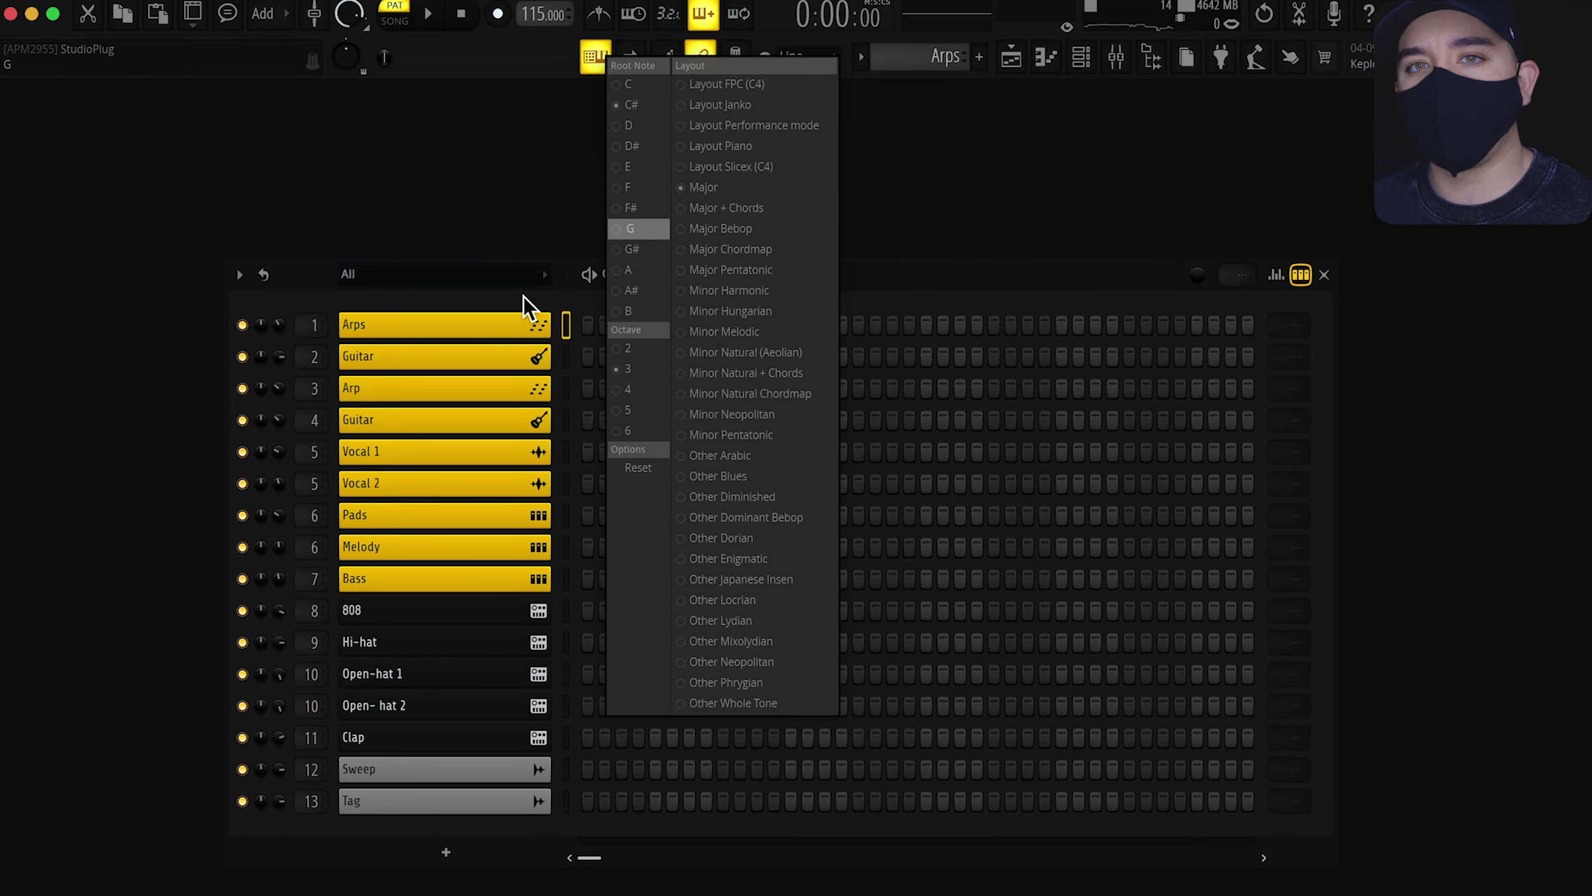
- Confirm the C# Major layout and open the Arps piano roll
click(526, 306)
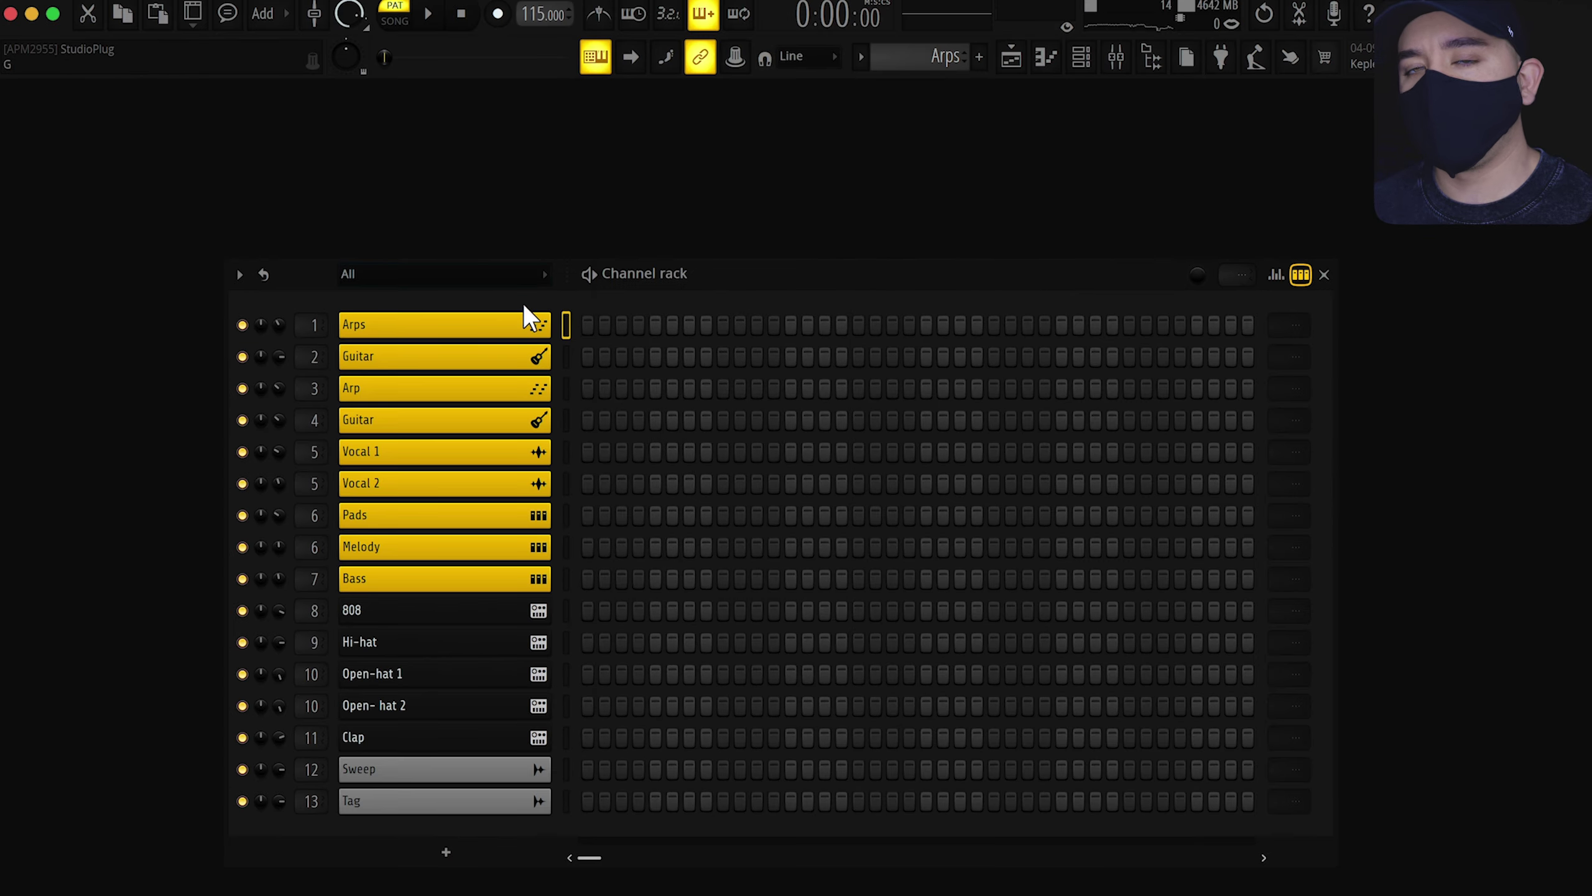
right_click(530, 326)
click(570, 319)
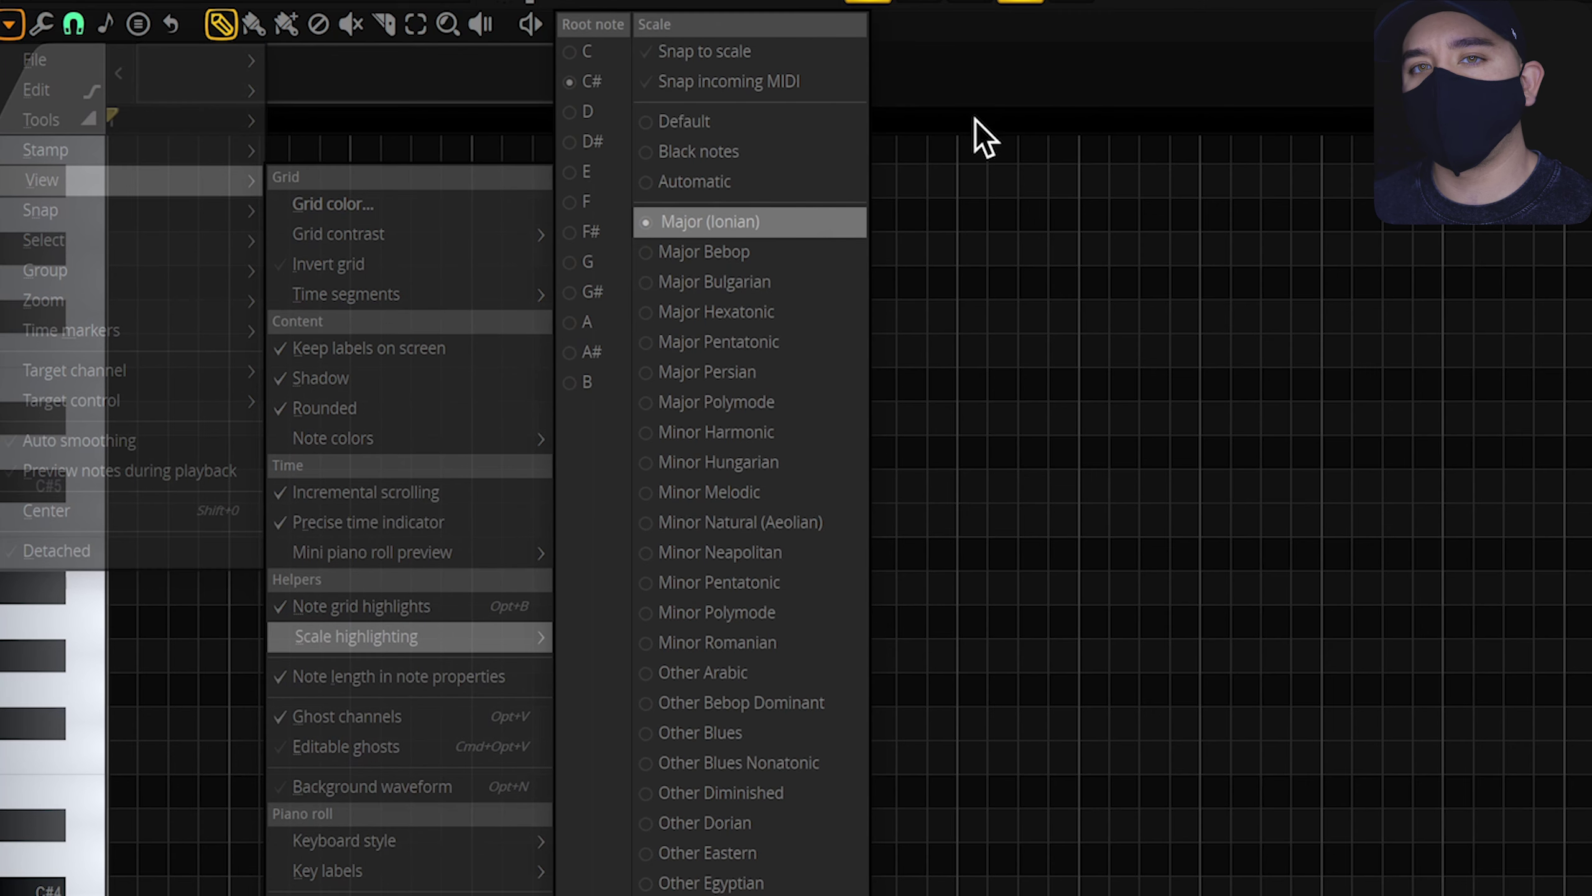
- Record Arps chords under C# Major scale highlighting and add HalfTime to Insert 1
click(1003, 47)
key(space)
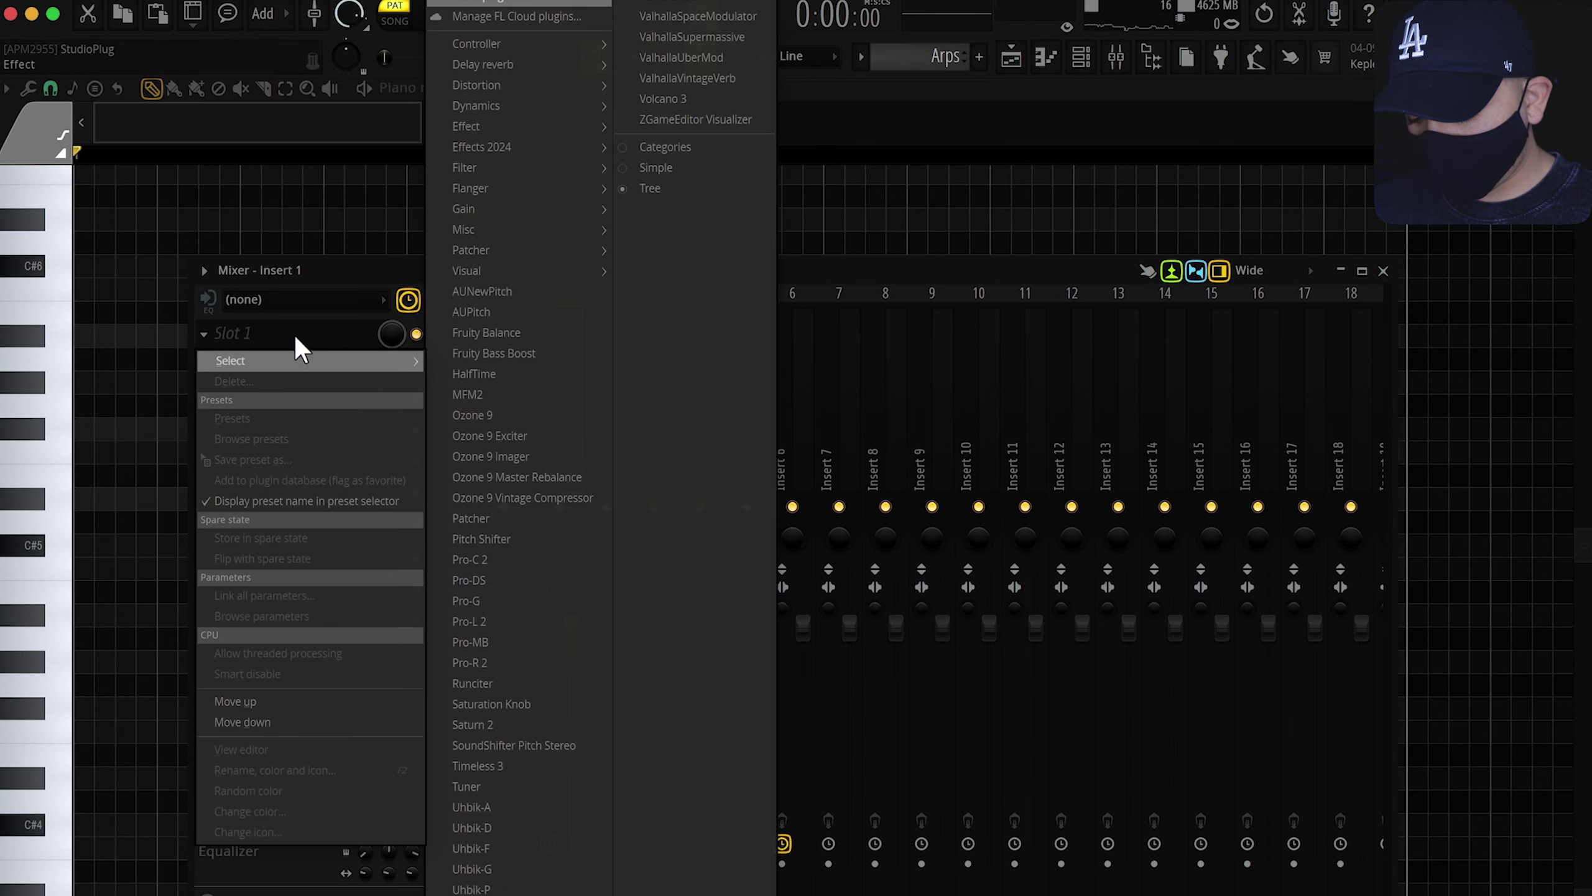
click(514, 375)
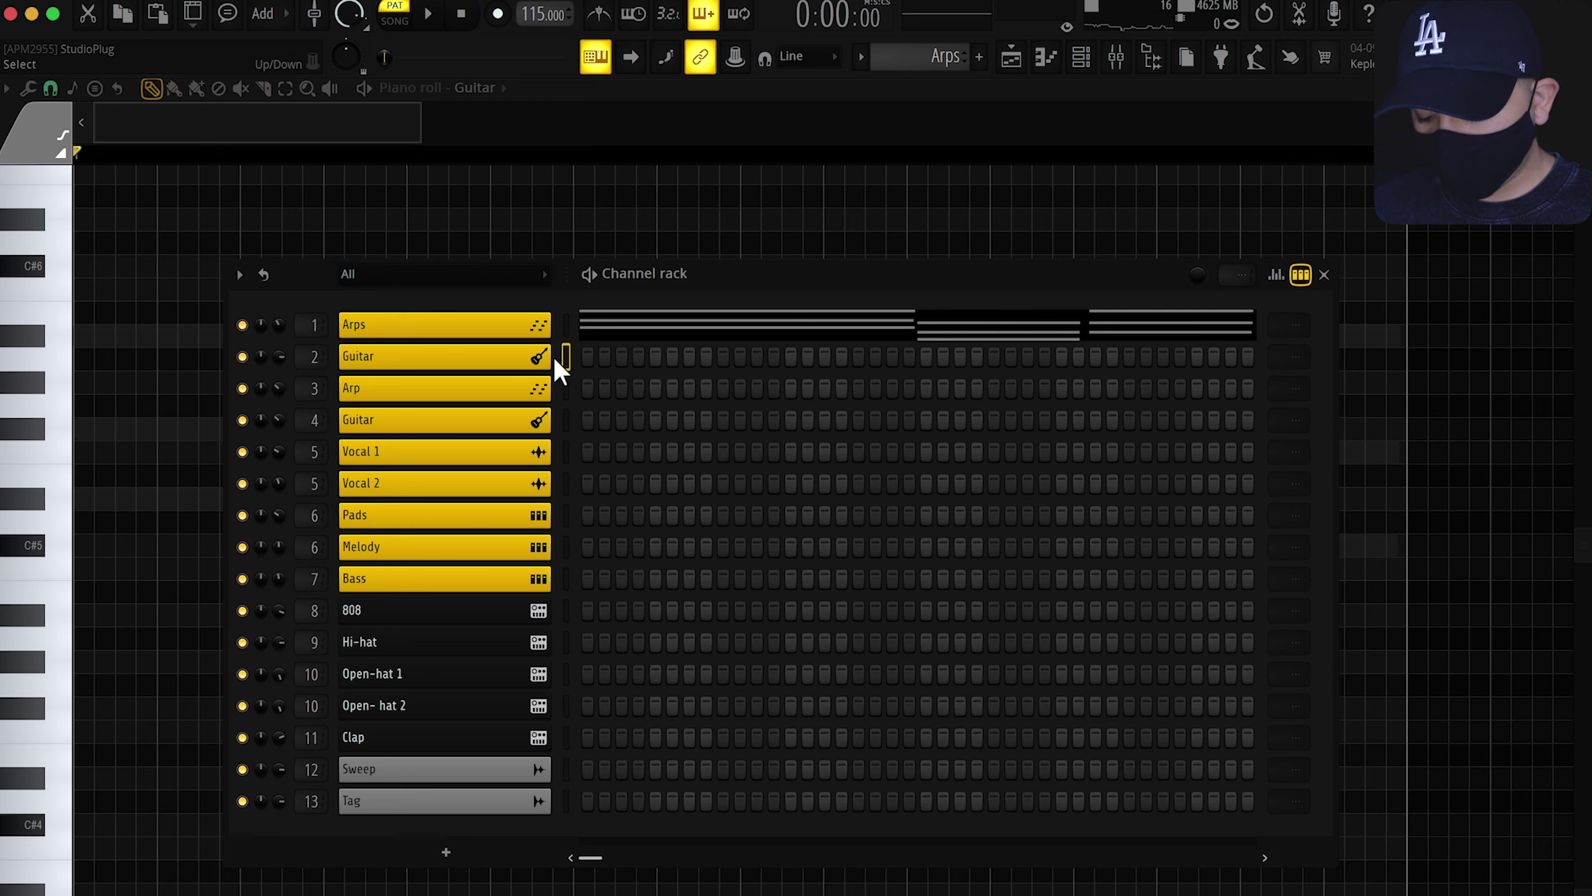
- Arm recording in the Guitar piano roll and record a new chord part
right_click(560, 370)
click(568, 361)
click(497, 13)
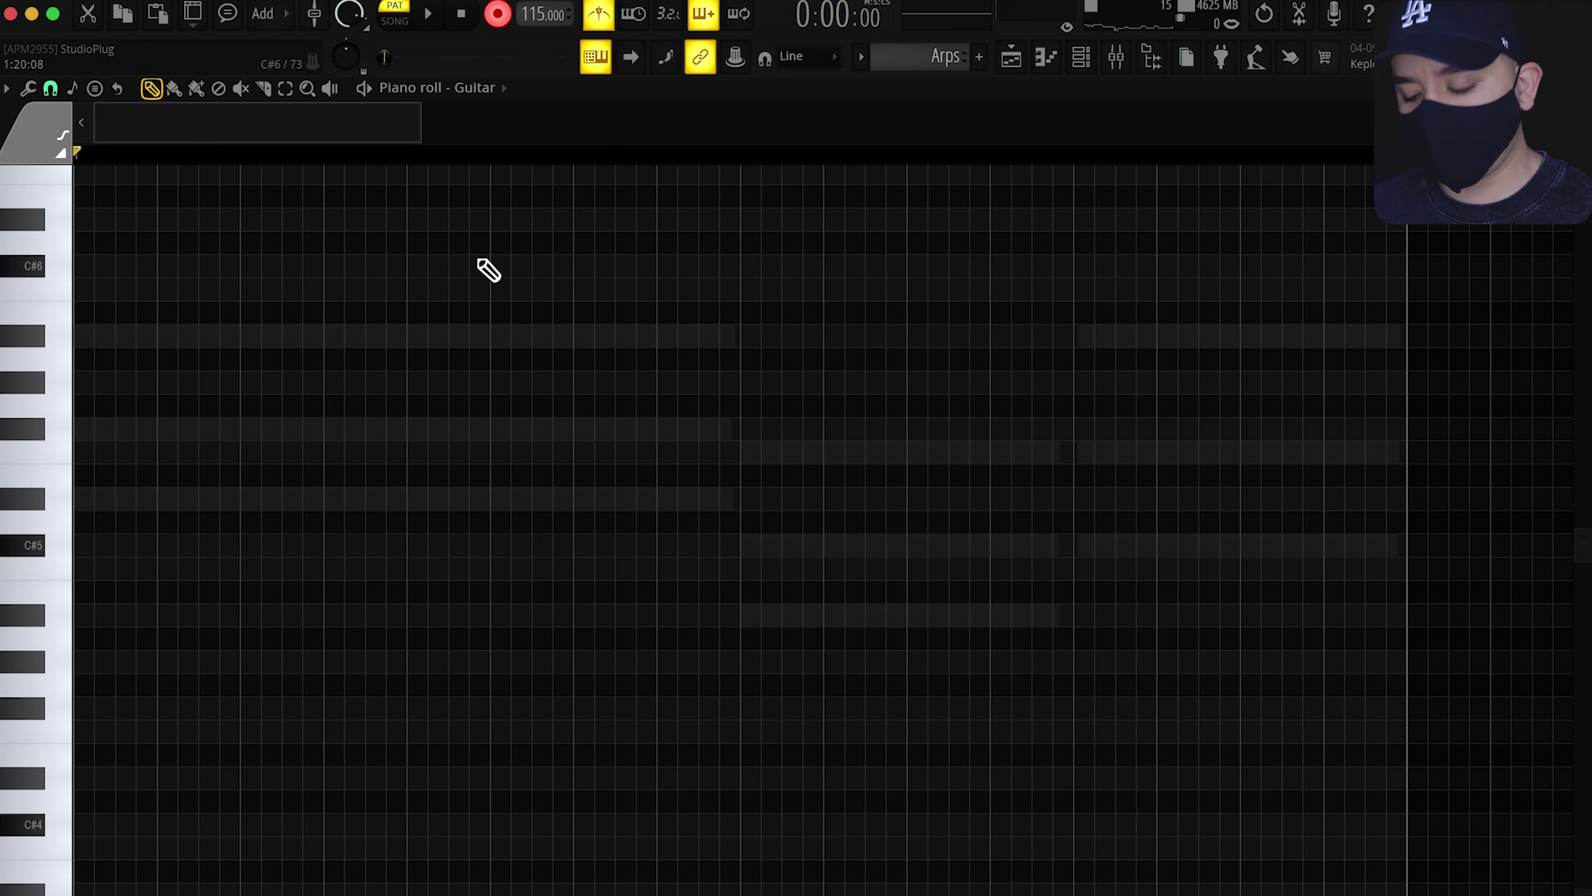
key(space)
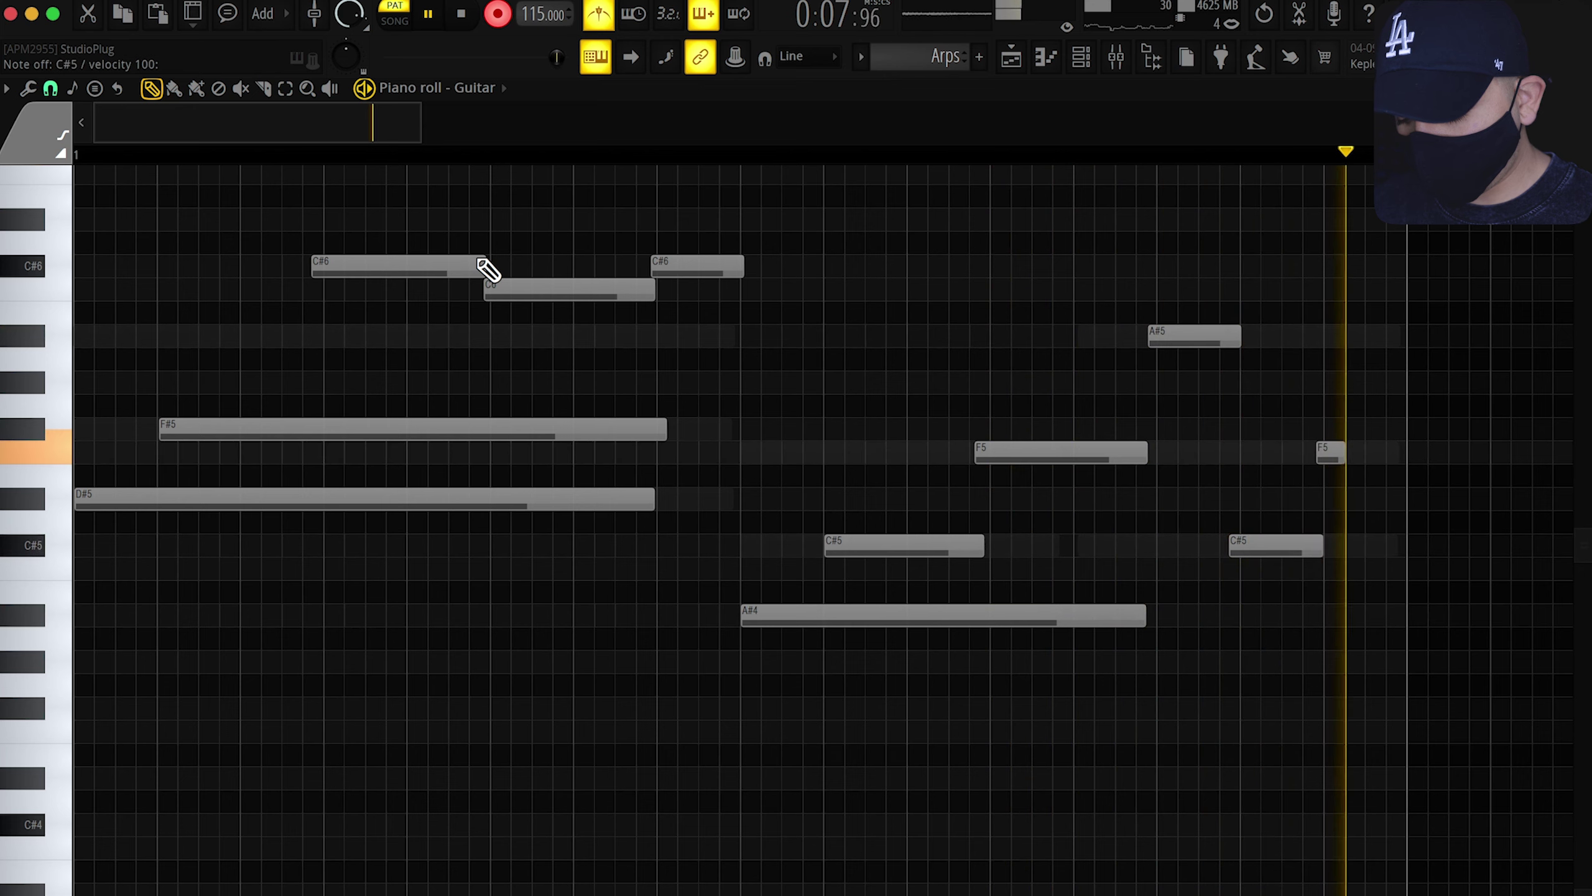
key(space)
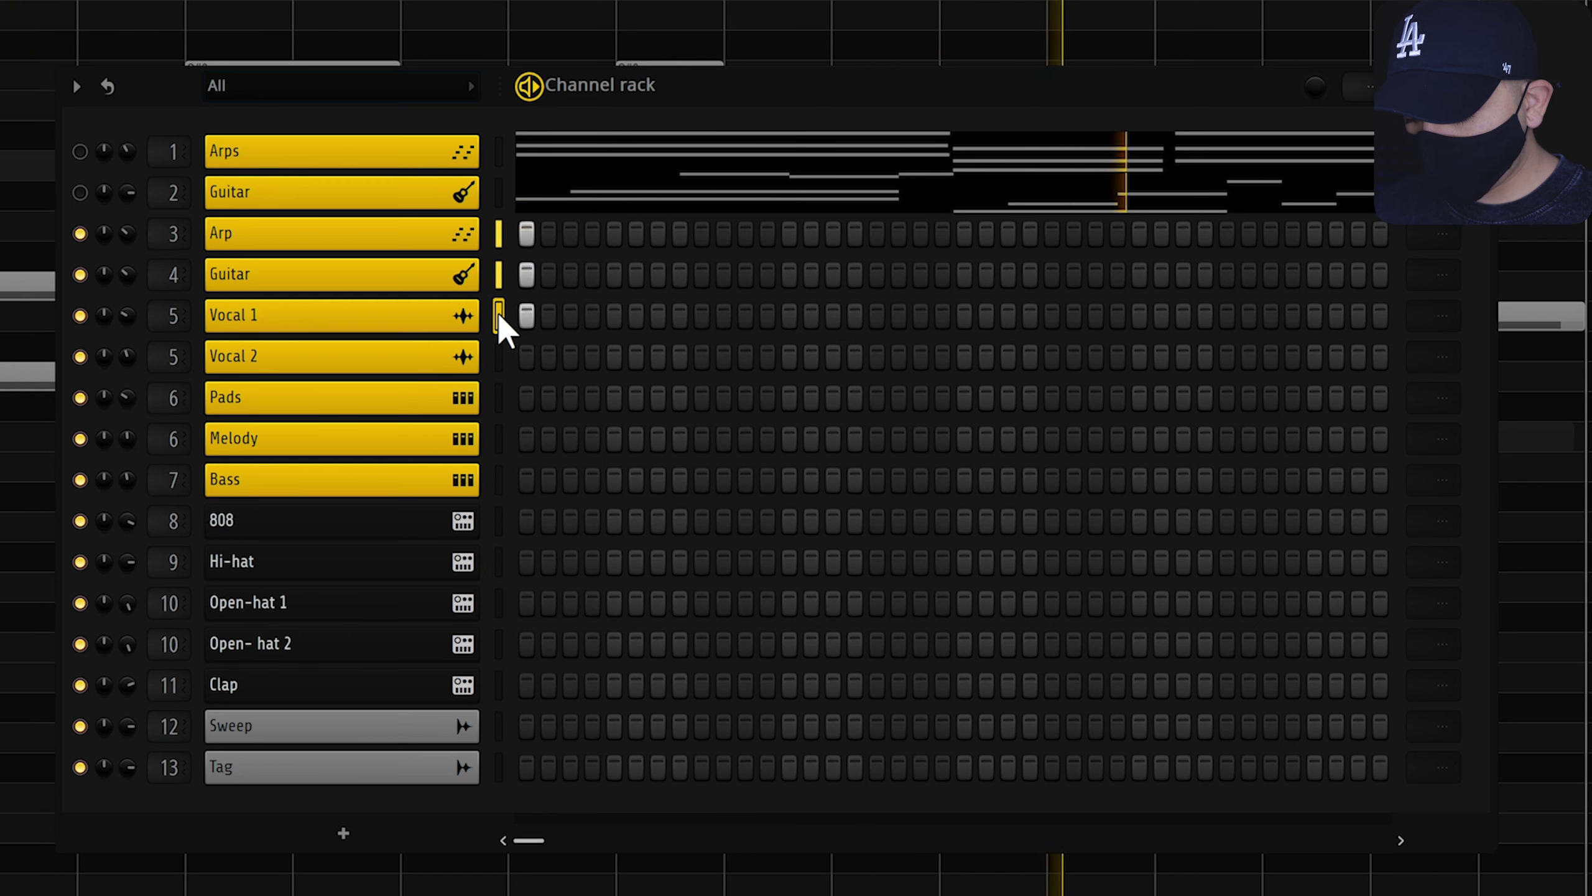
- Clear Vocal 1's step-one hit, add Vocal 2 and Pads hits, and play the pattern
click(499, 314)
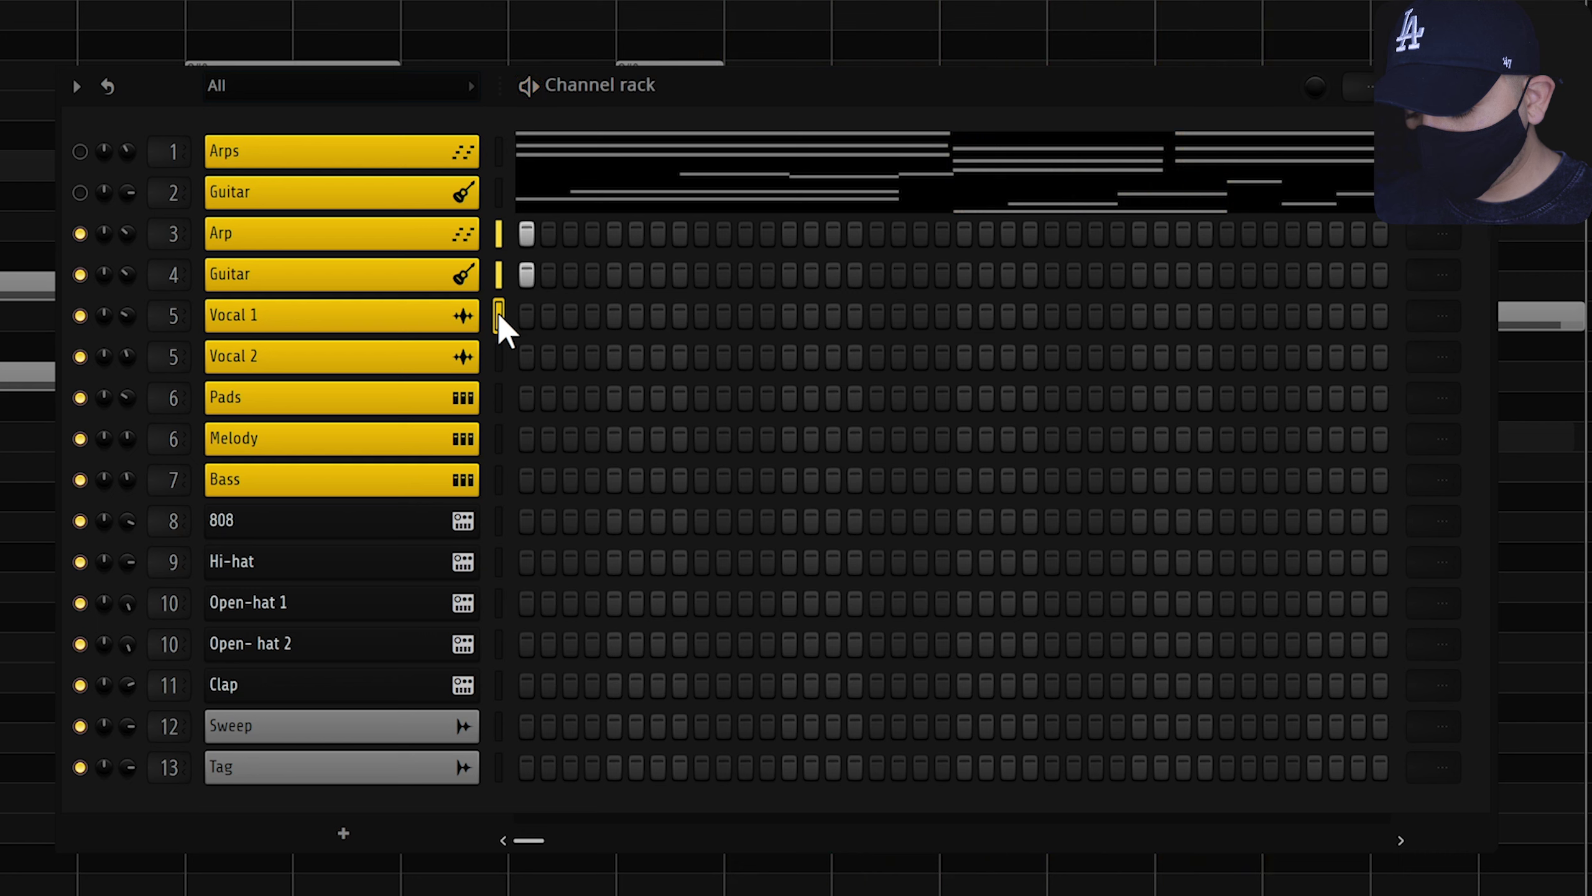
click(499, 356)
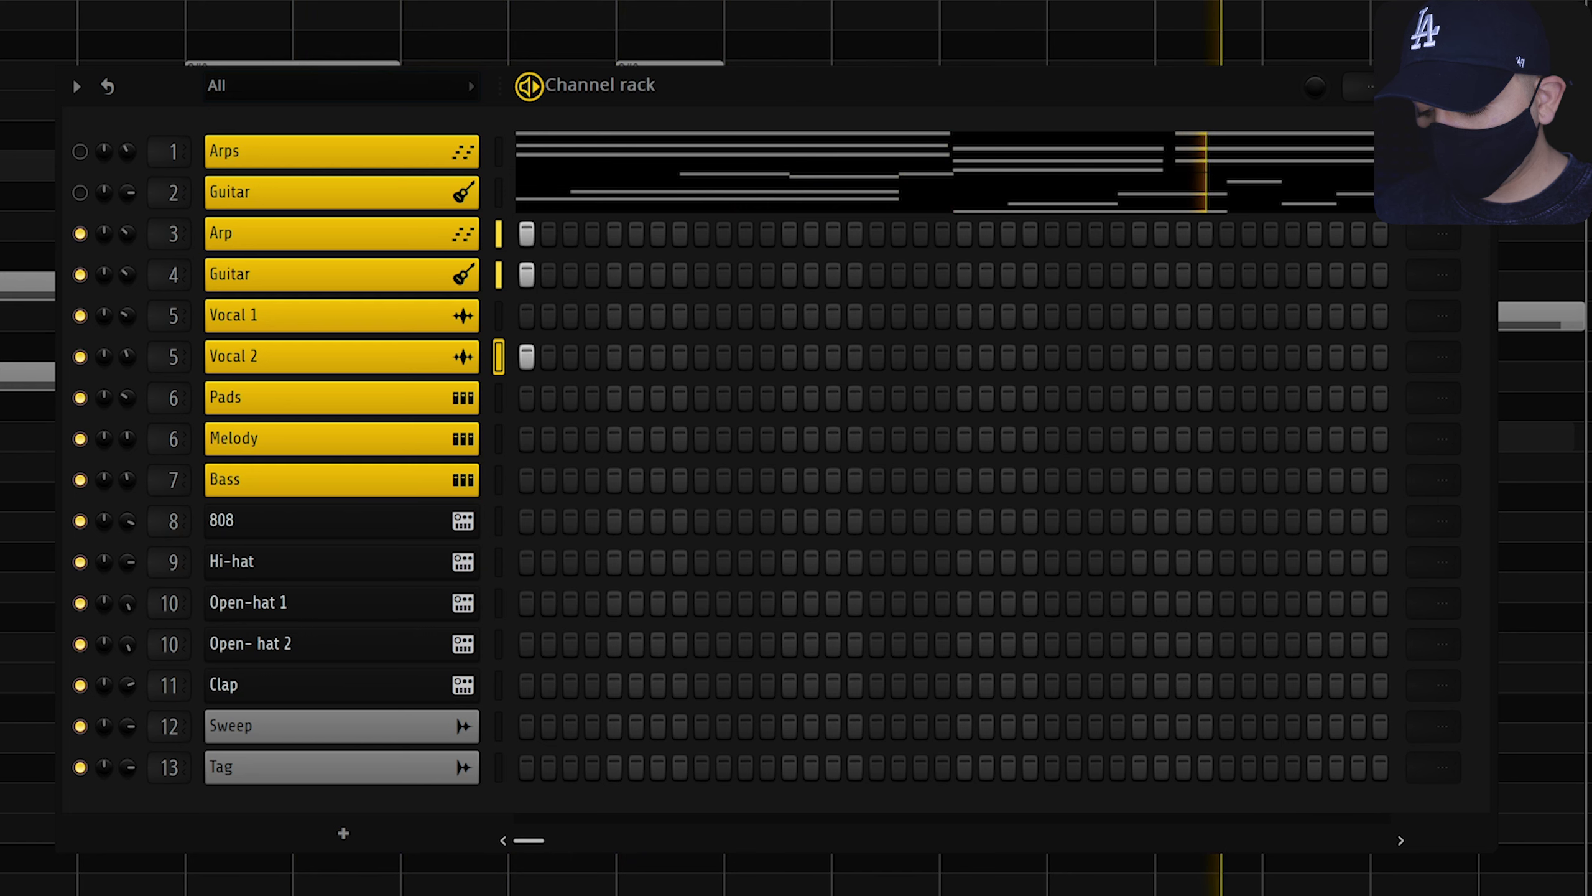
click(499, 397)
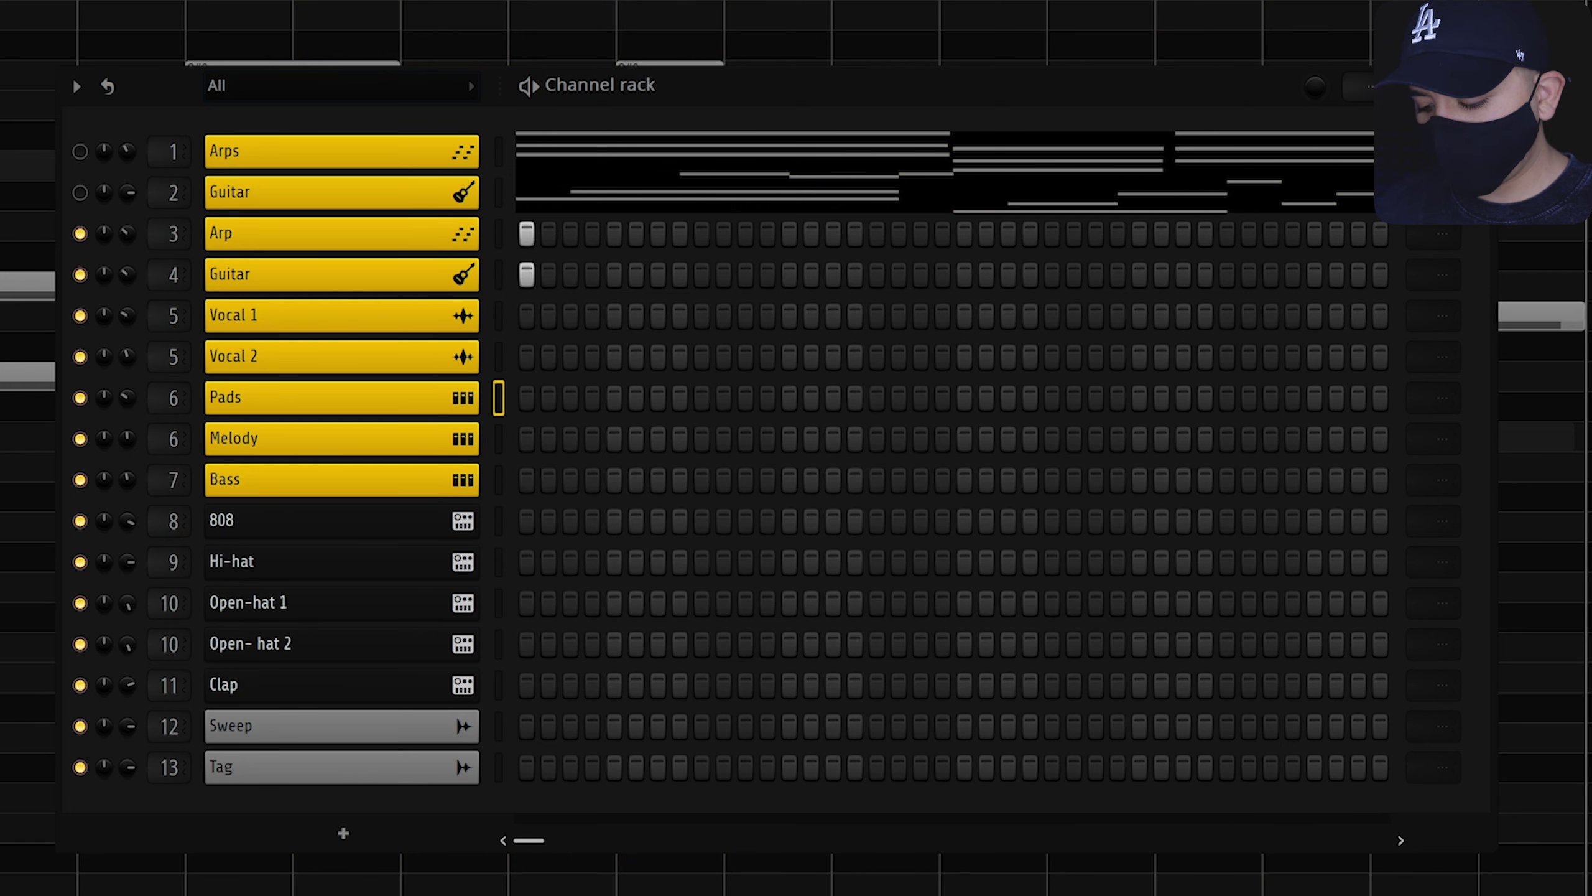
key(space)
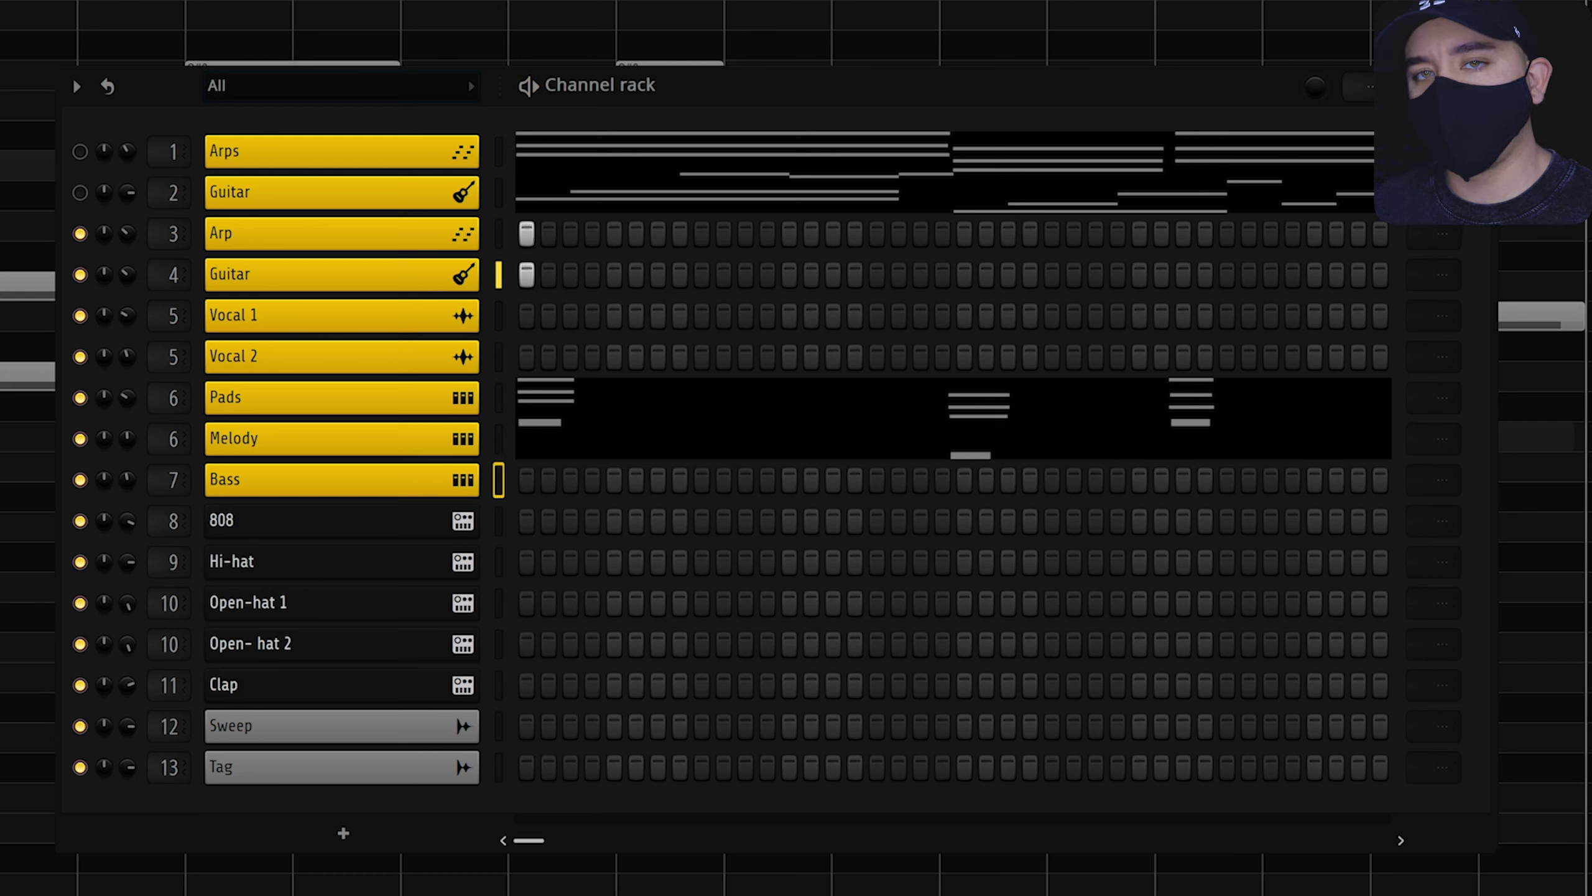
- Play the pattern and turn on five steps in the Bass row for bass hits
key(space)
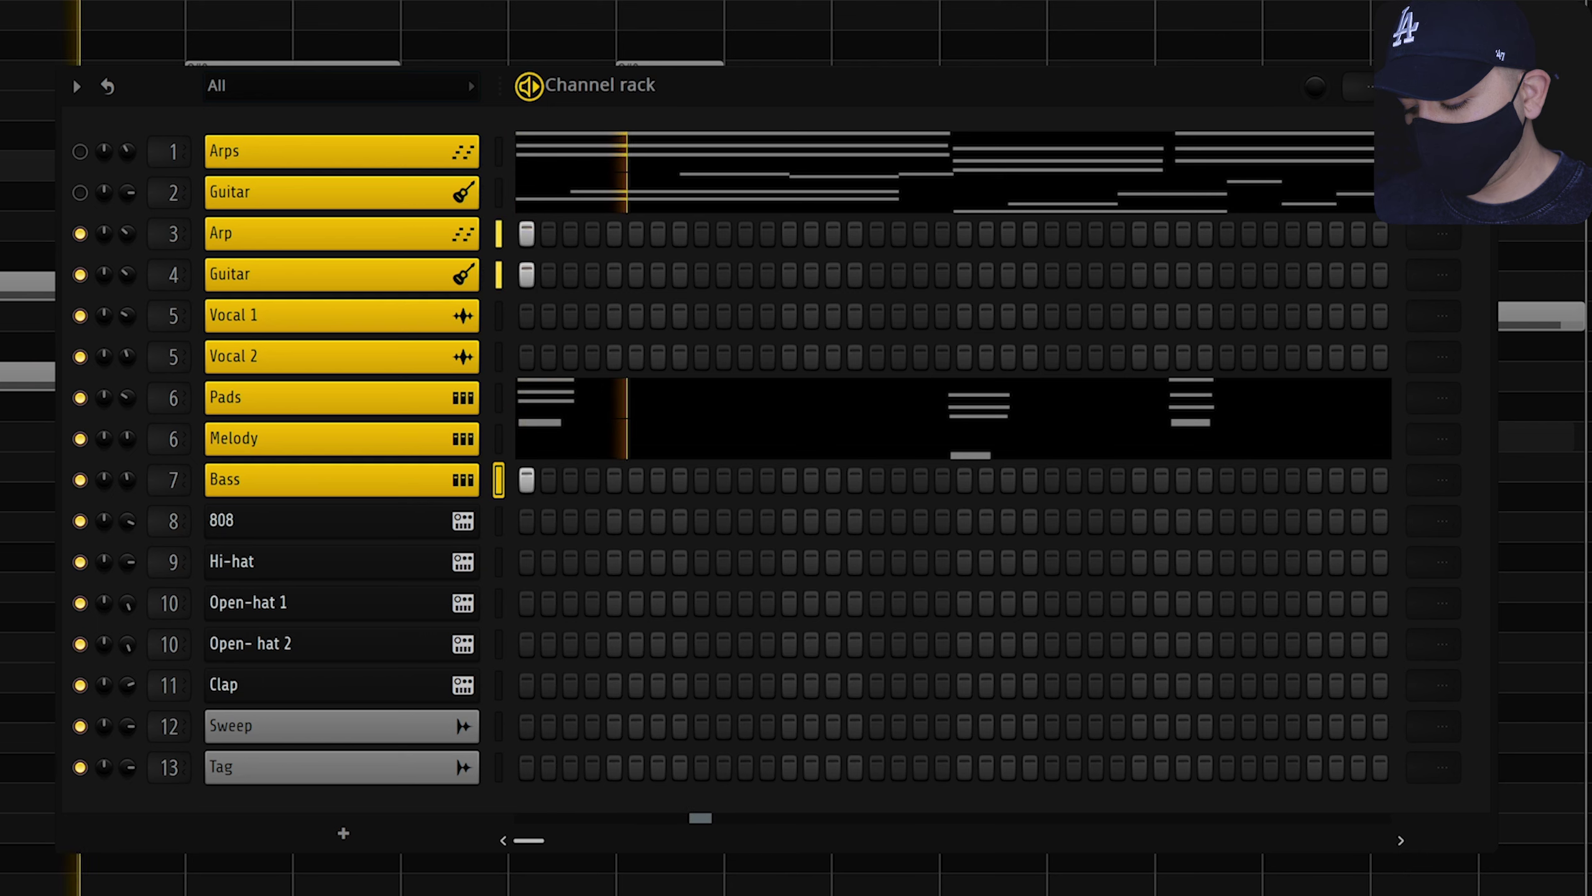
click(1051, 479)
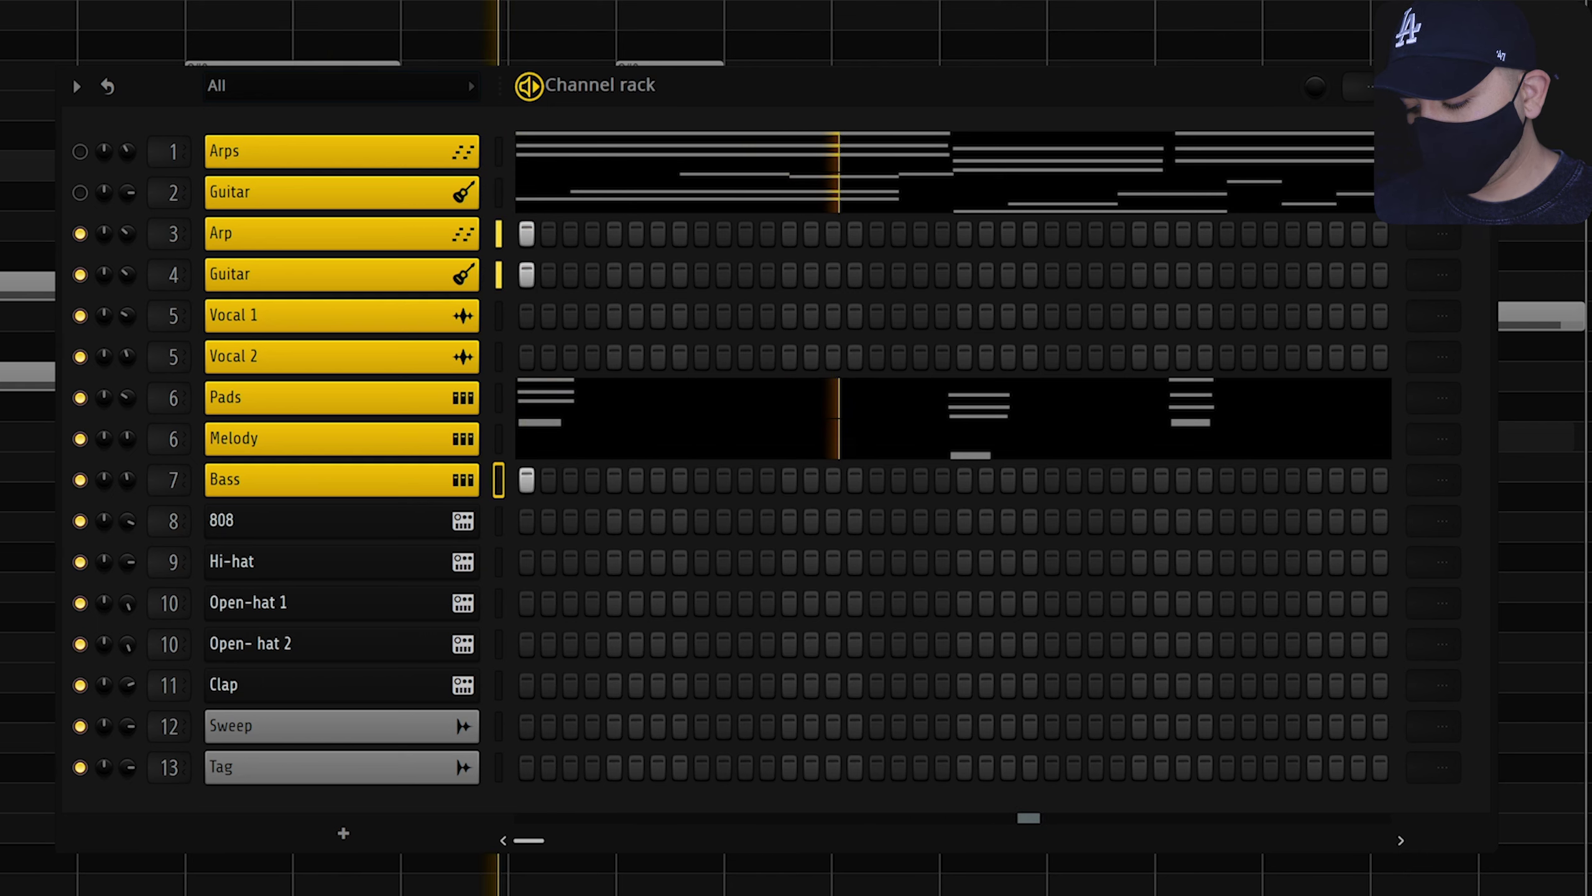
click(1096, 480)
click(1140, 479)
click(1162, 479)
click(1205, 480)
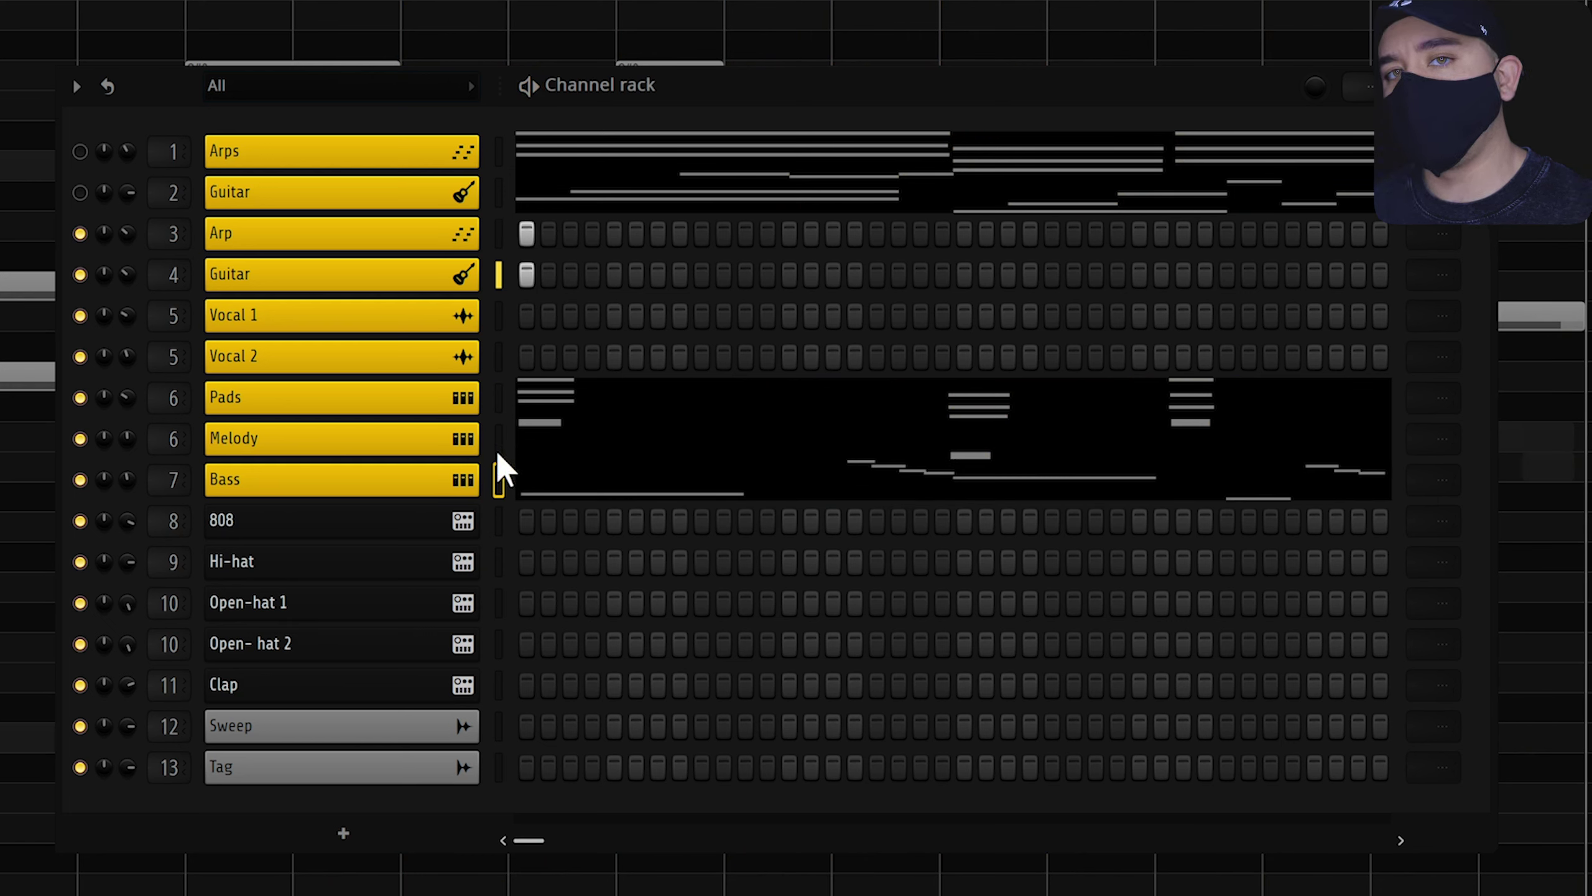
- Select the 808 channel, fill the Hi-hat row every 2 steps, and play the pattern
click(499, 531)
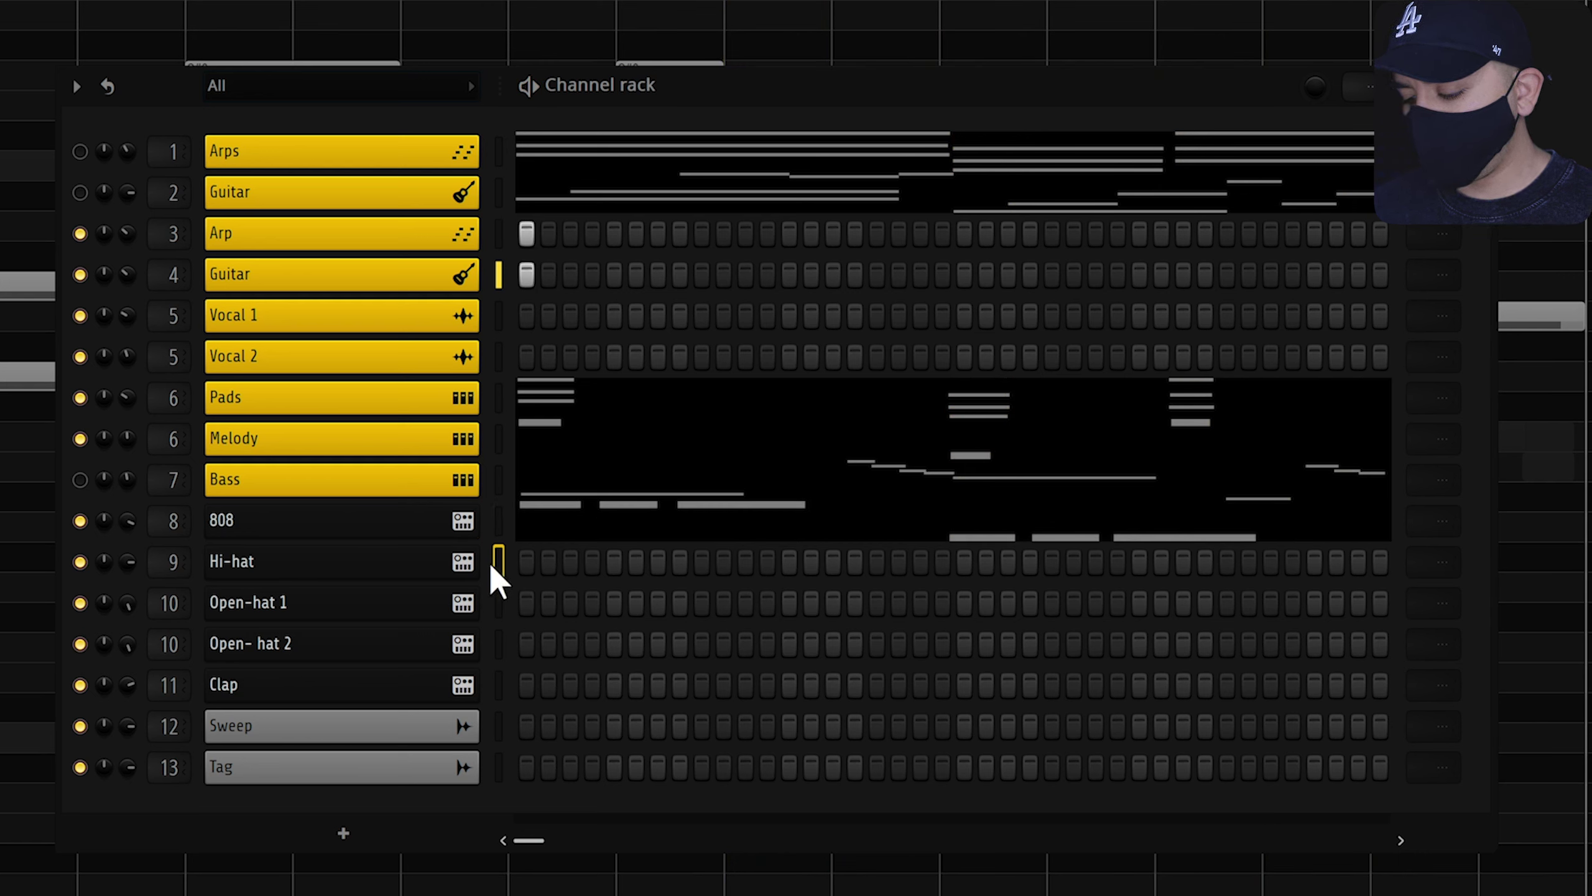
right_click(492, 566)
click(795, 649)
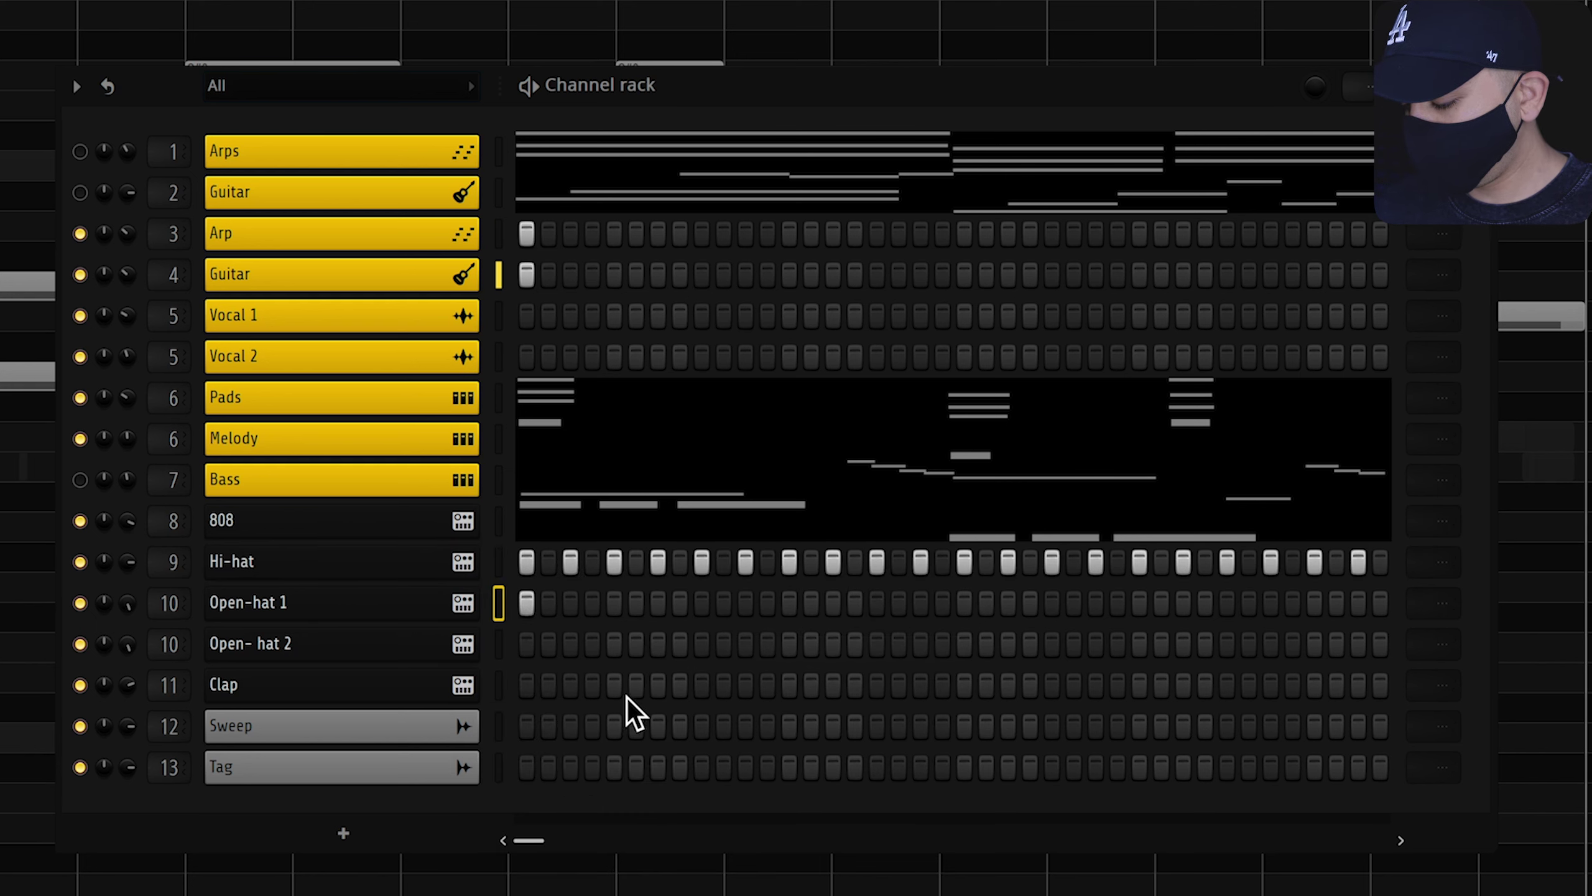
key(space)
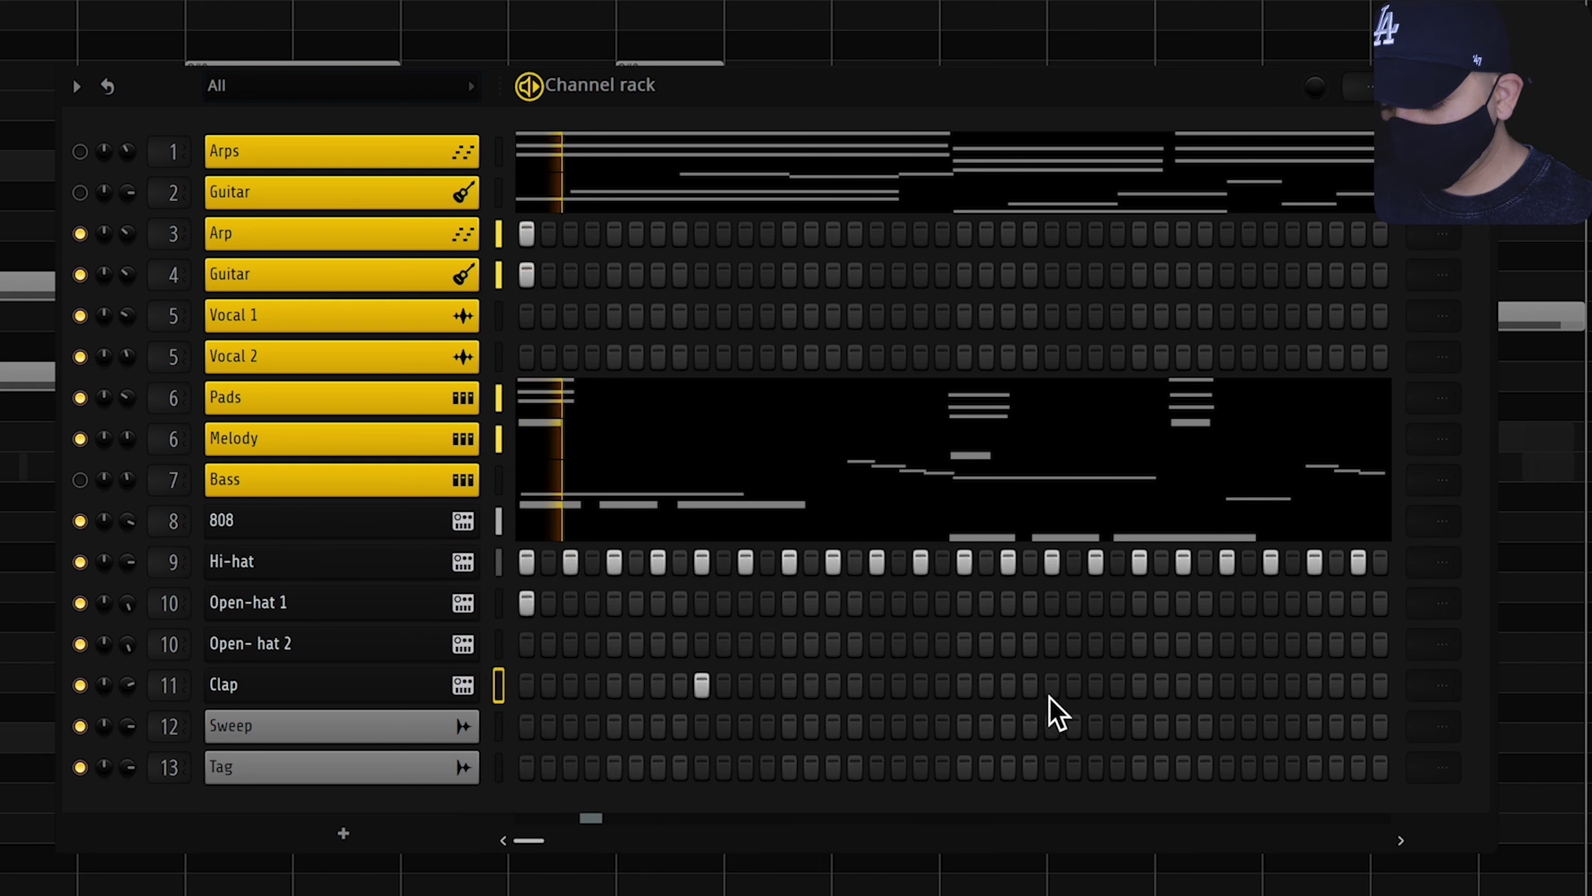
- Add clap hits, including step 5, plus Open-hat 1 and Open-hat 2 hits
click(1052, 684)
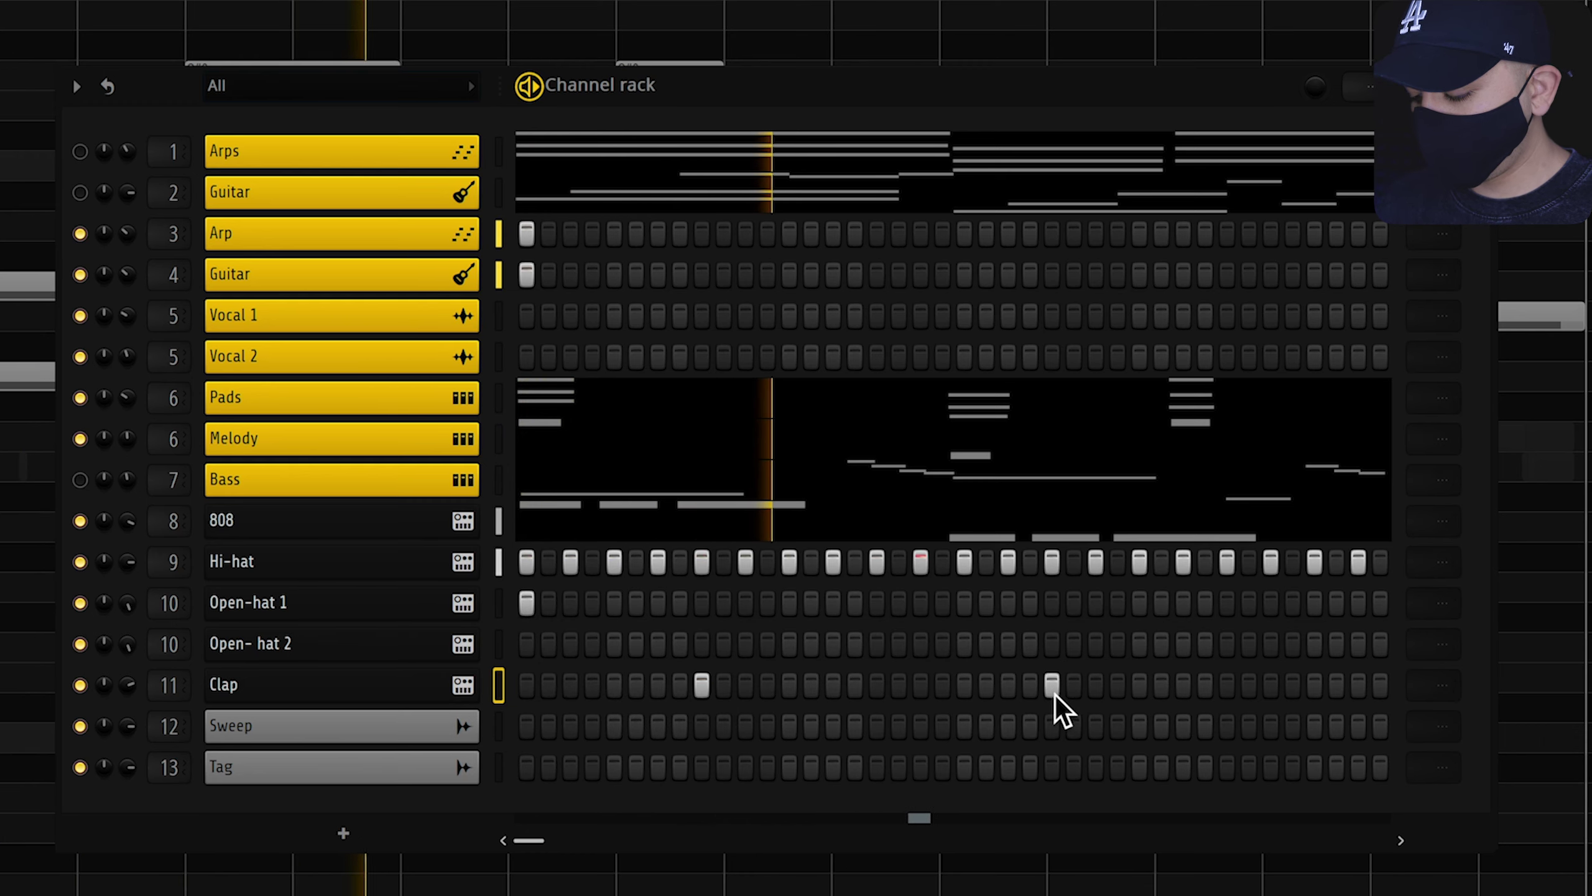
click(1227, 603)
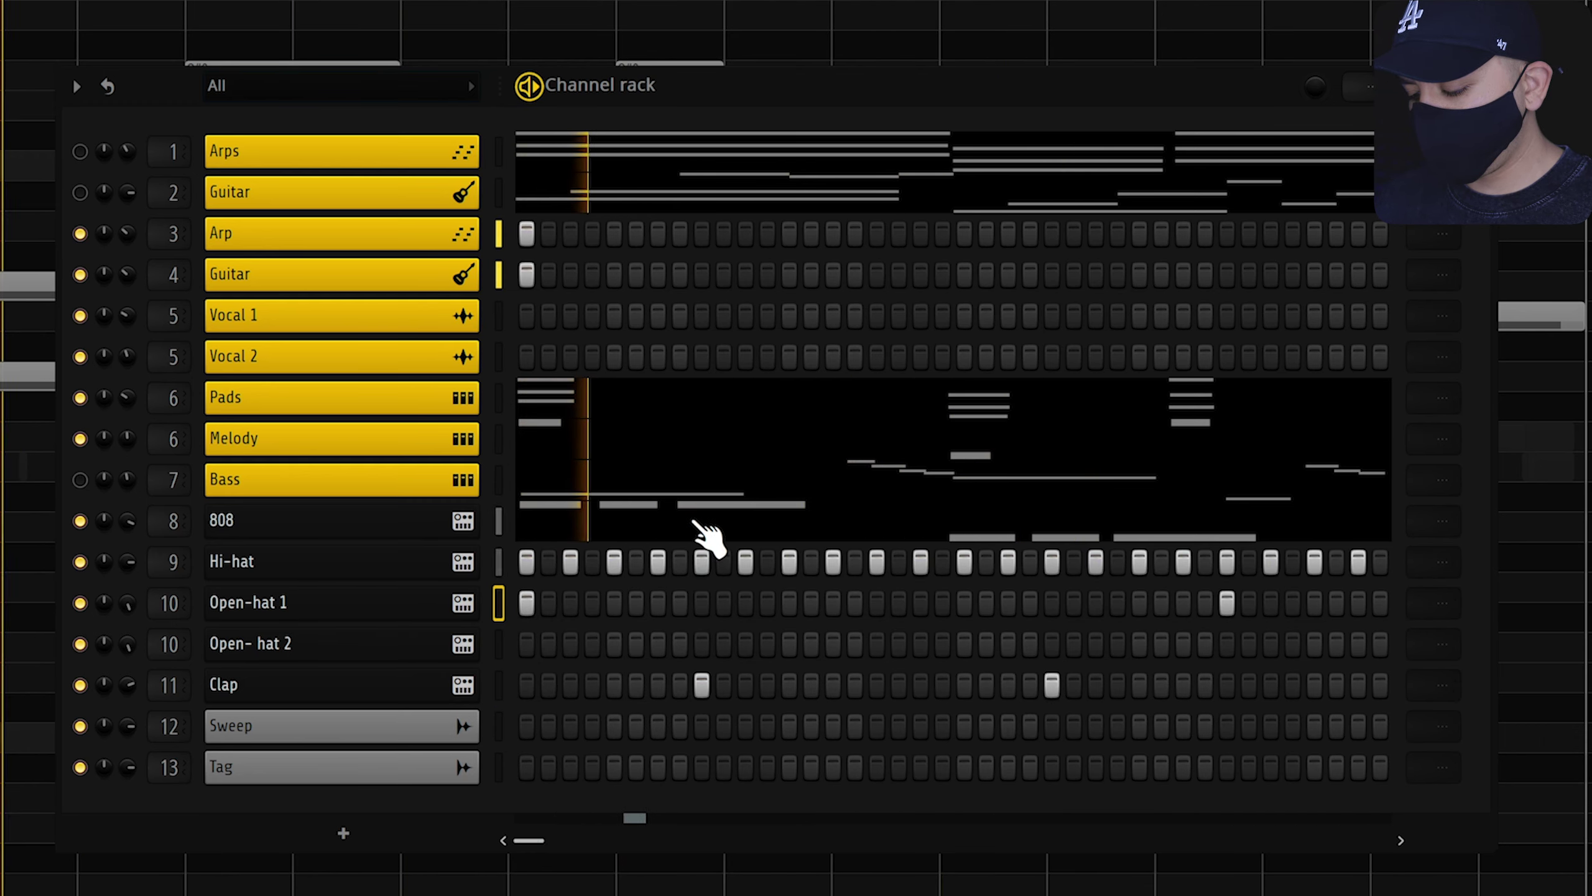
click(789, 643)
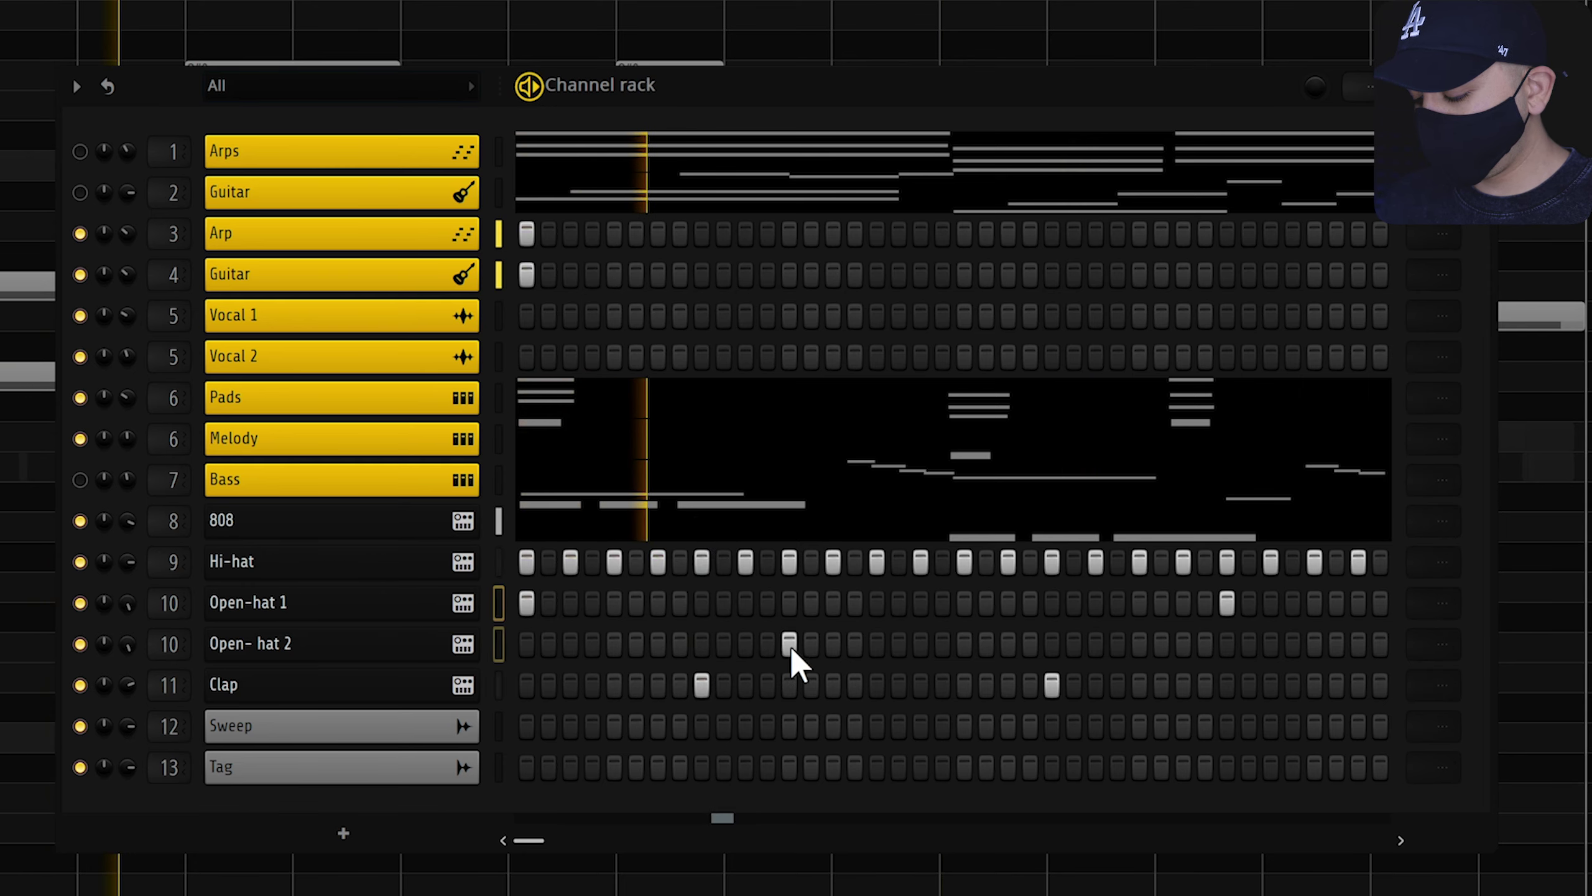
click(964, 644)
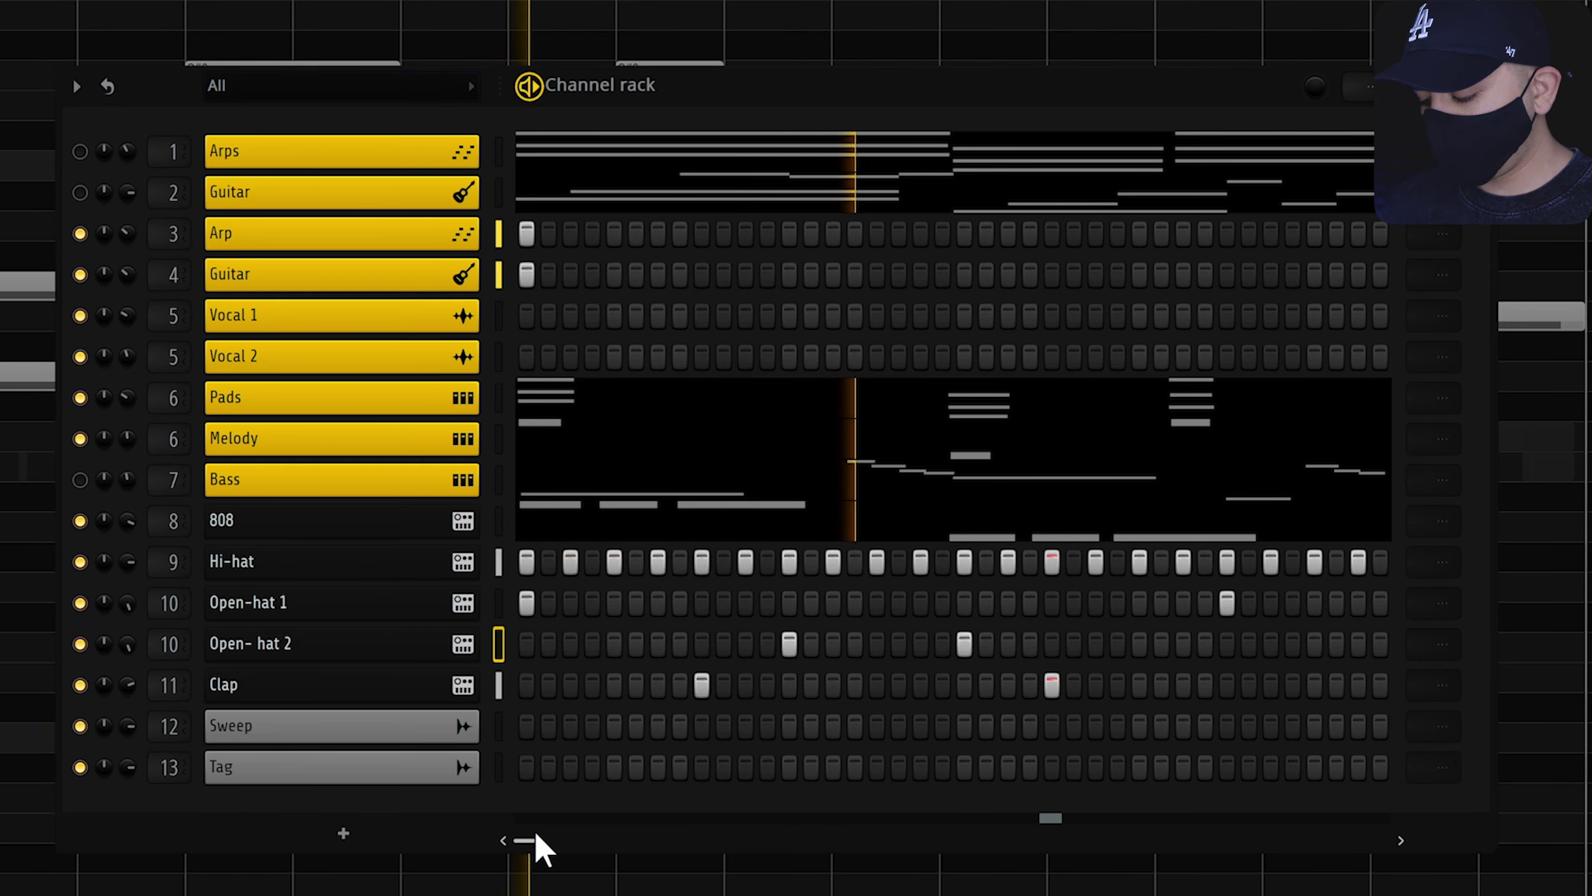
mouse_move(534, 841)
mouse_down()
mouse_move(577, 850)
mouse_move(561, 843)
mouse_up()
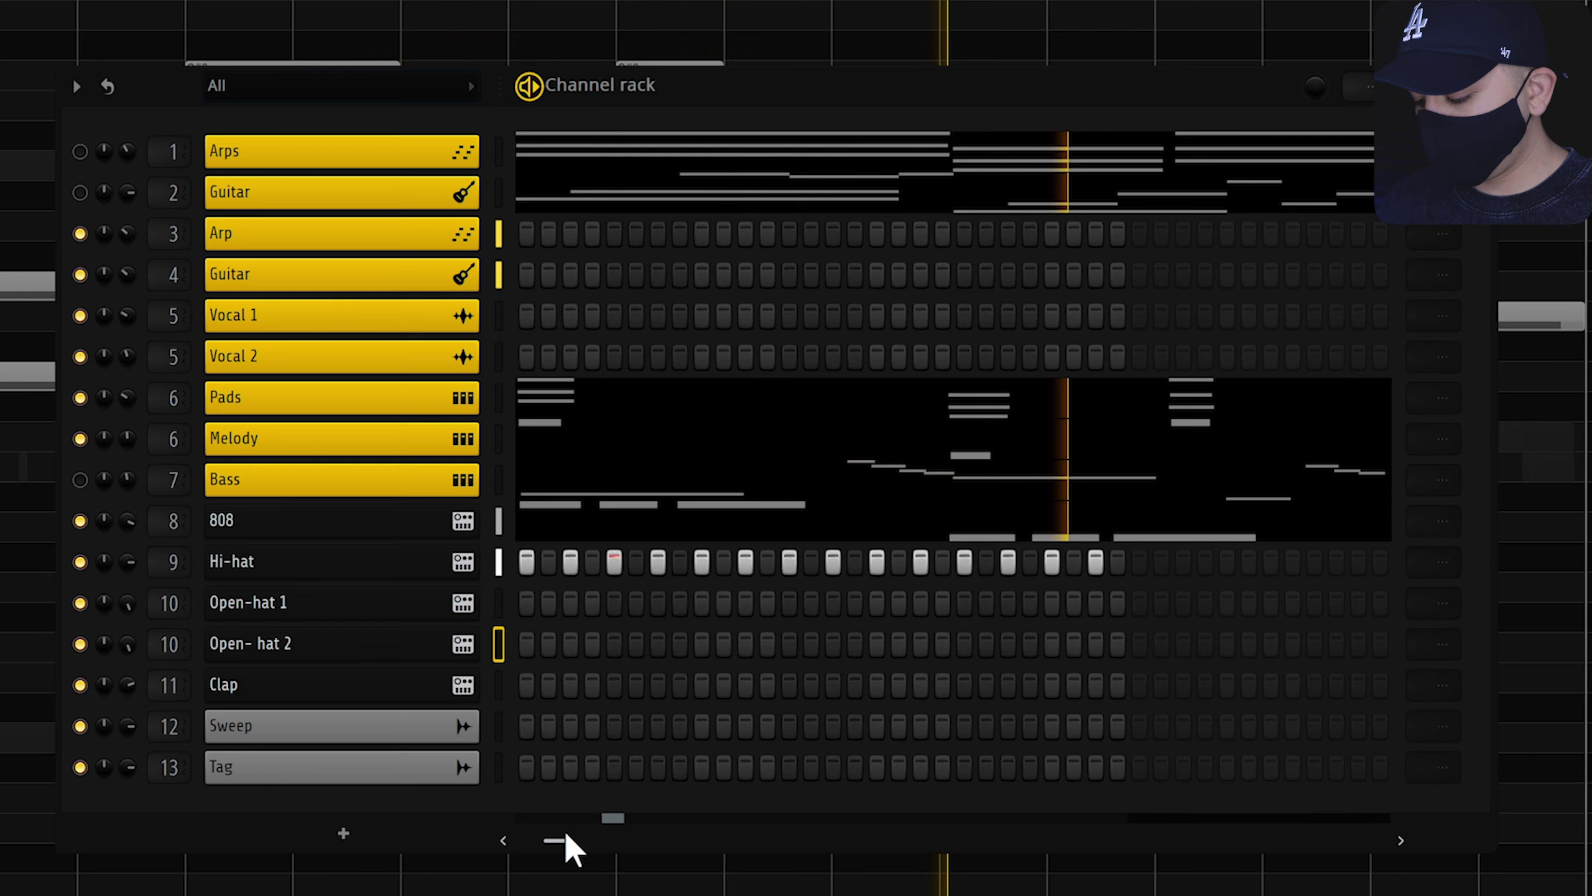
click(615, 685)
click(964, 684)
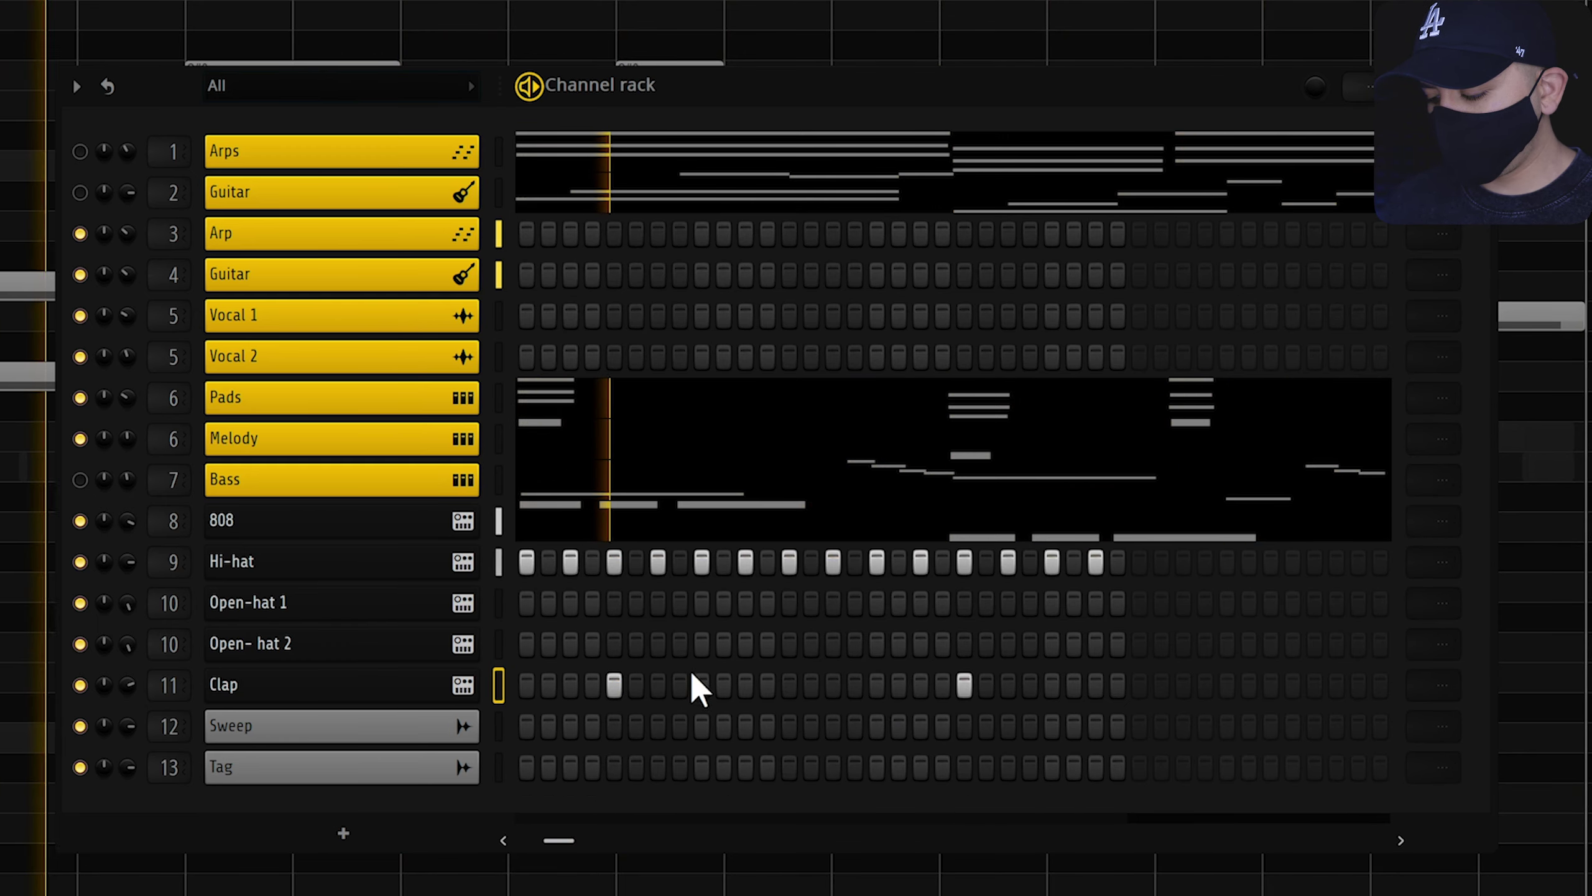
click(702, 645)
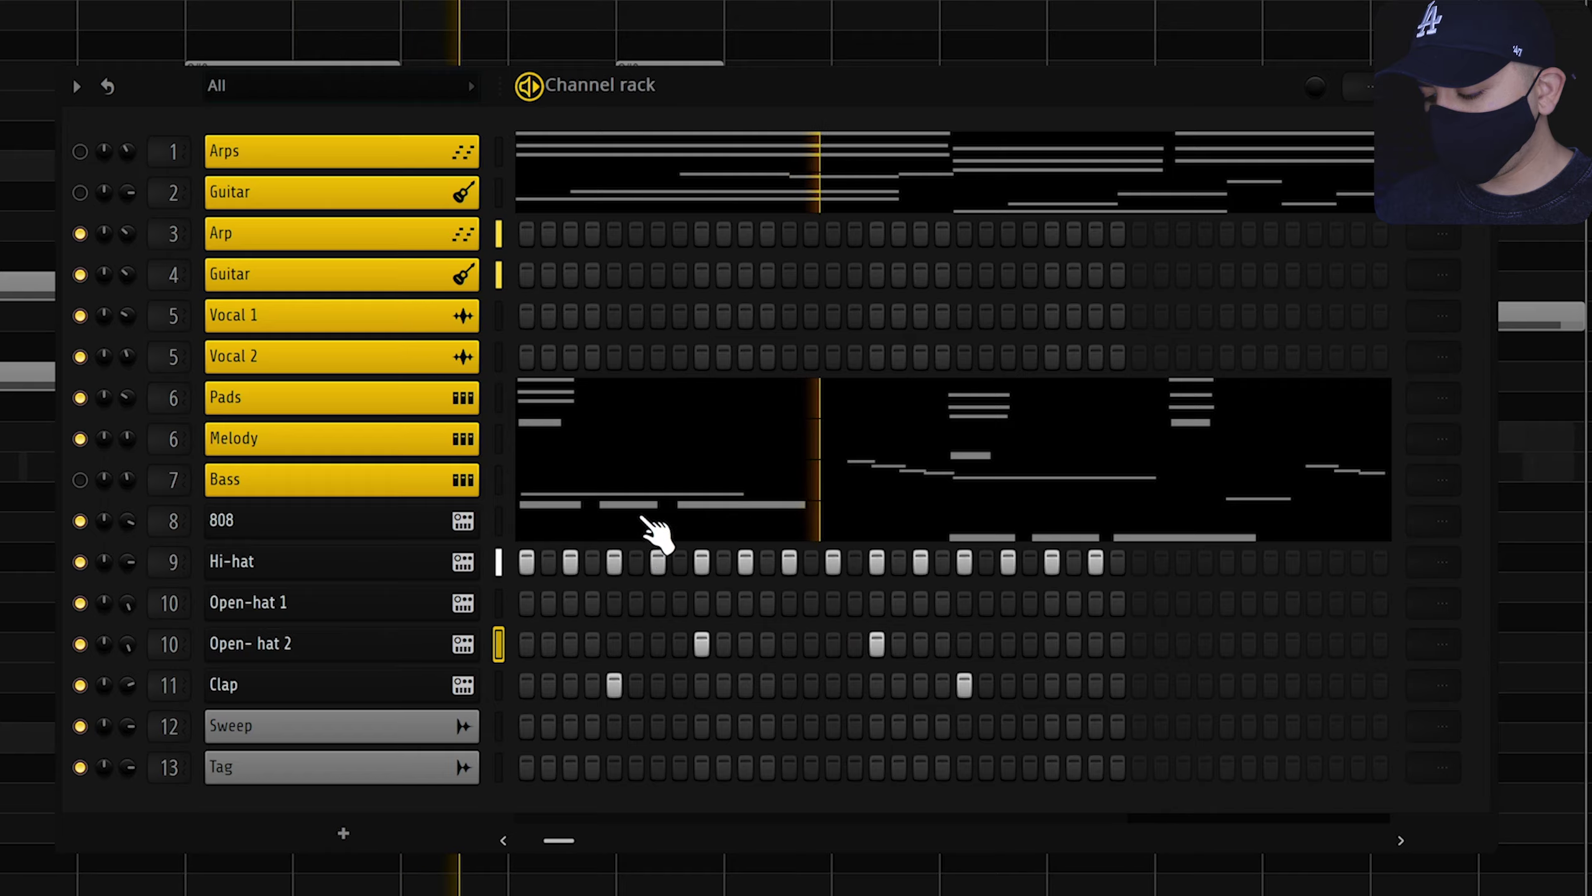
- Open the 808 notes in the piano roll with snap set to 1/4 beat
click(653, 532)
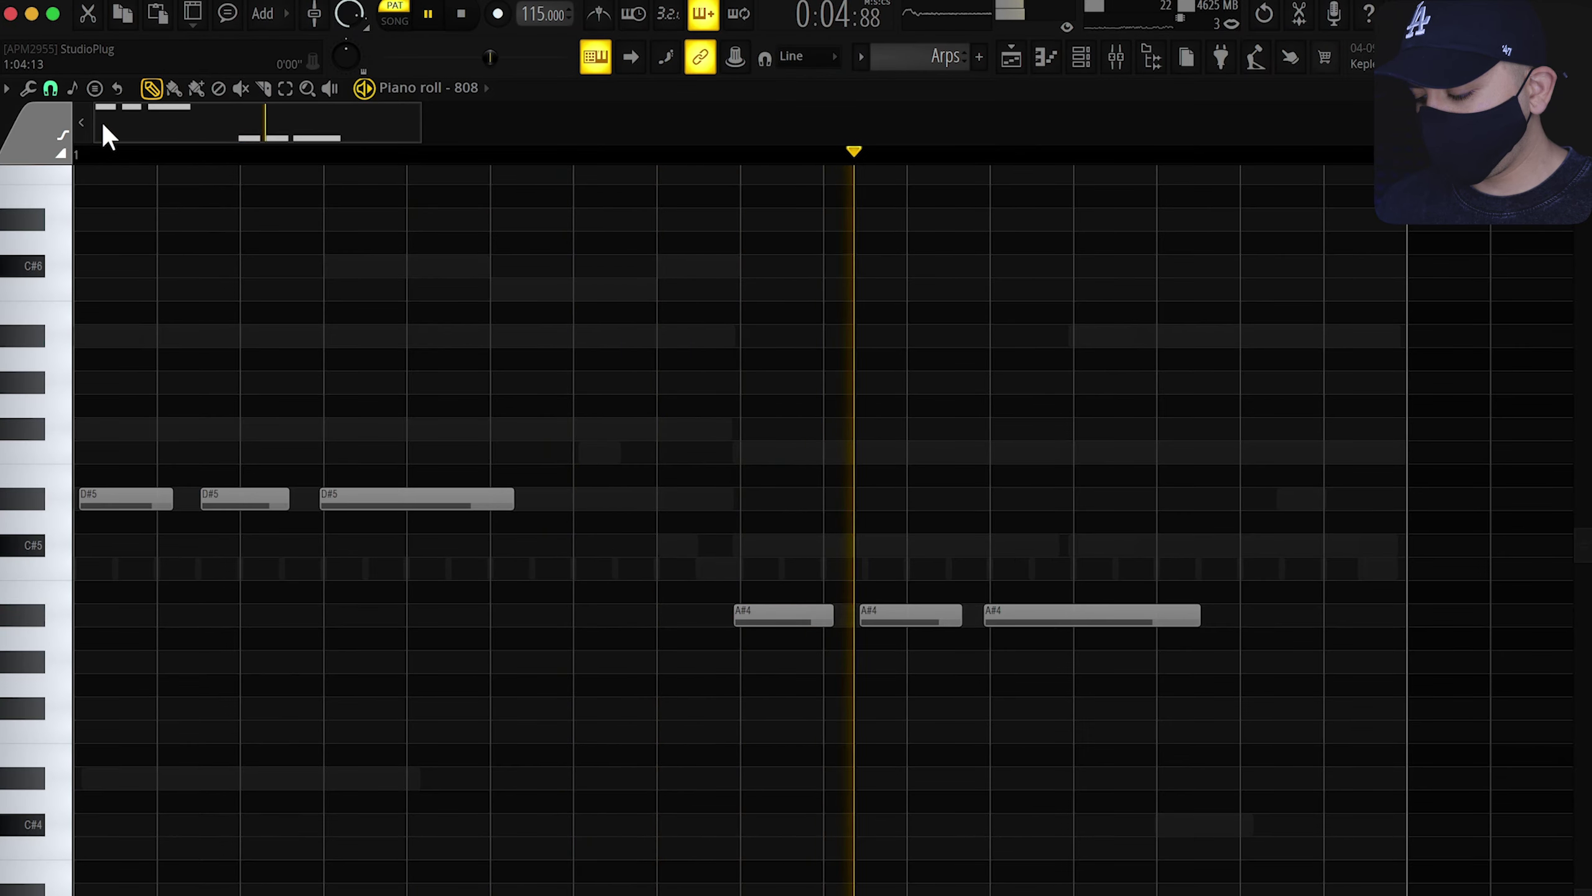
click(51, 88)
click(119, 342)
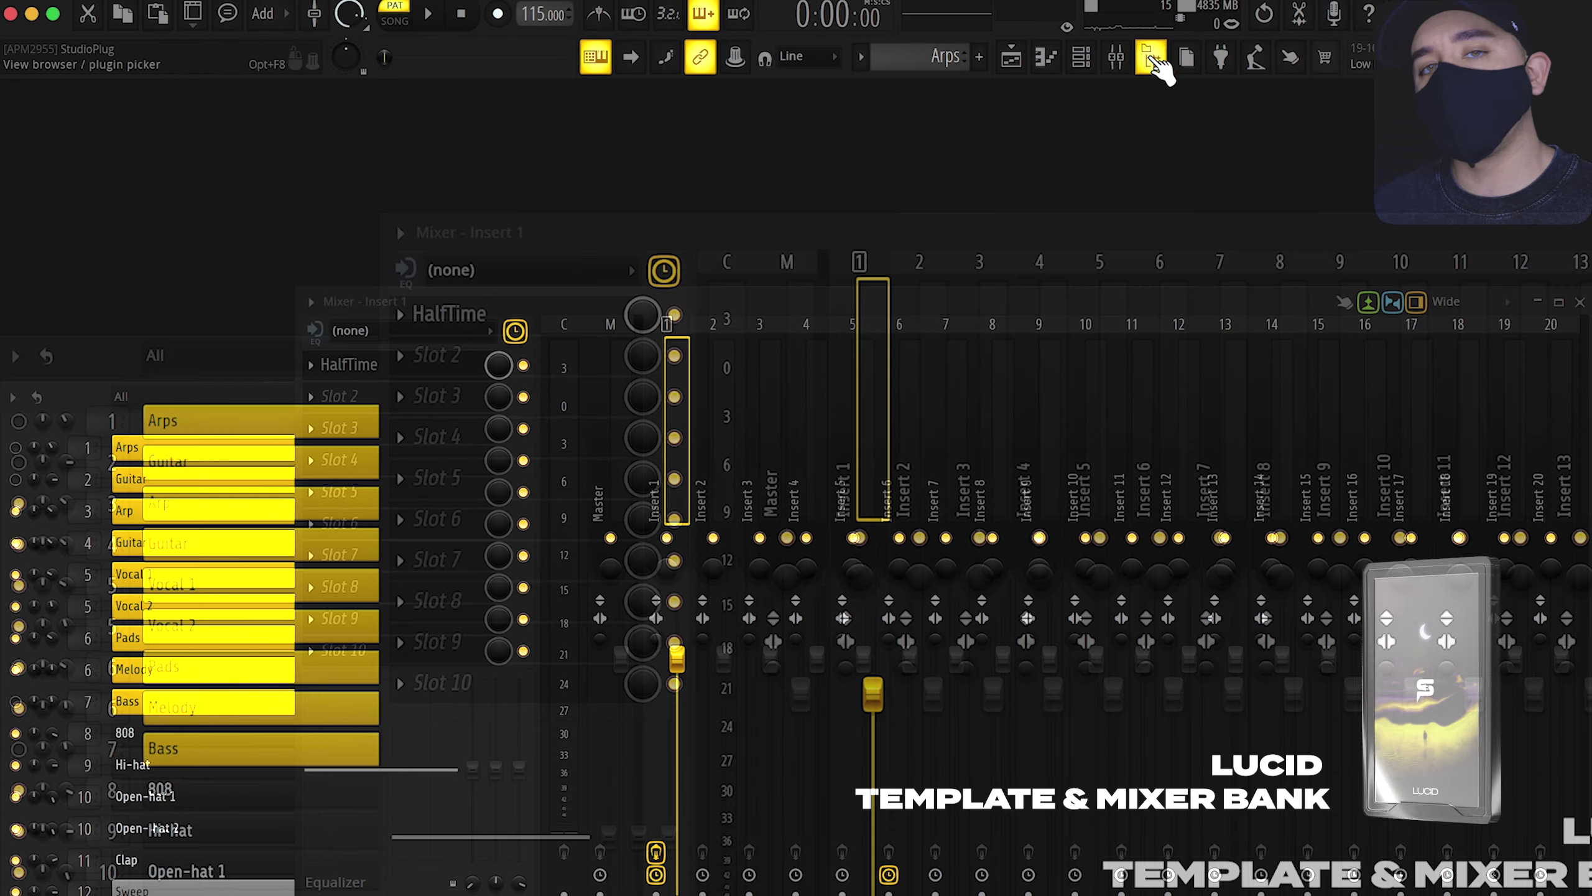
- Load the Lucid mixer presets for Arps through 808 onto inserts 1–8
click(1152, 58)
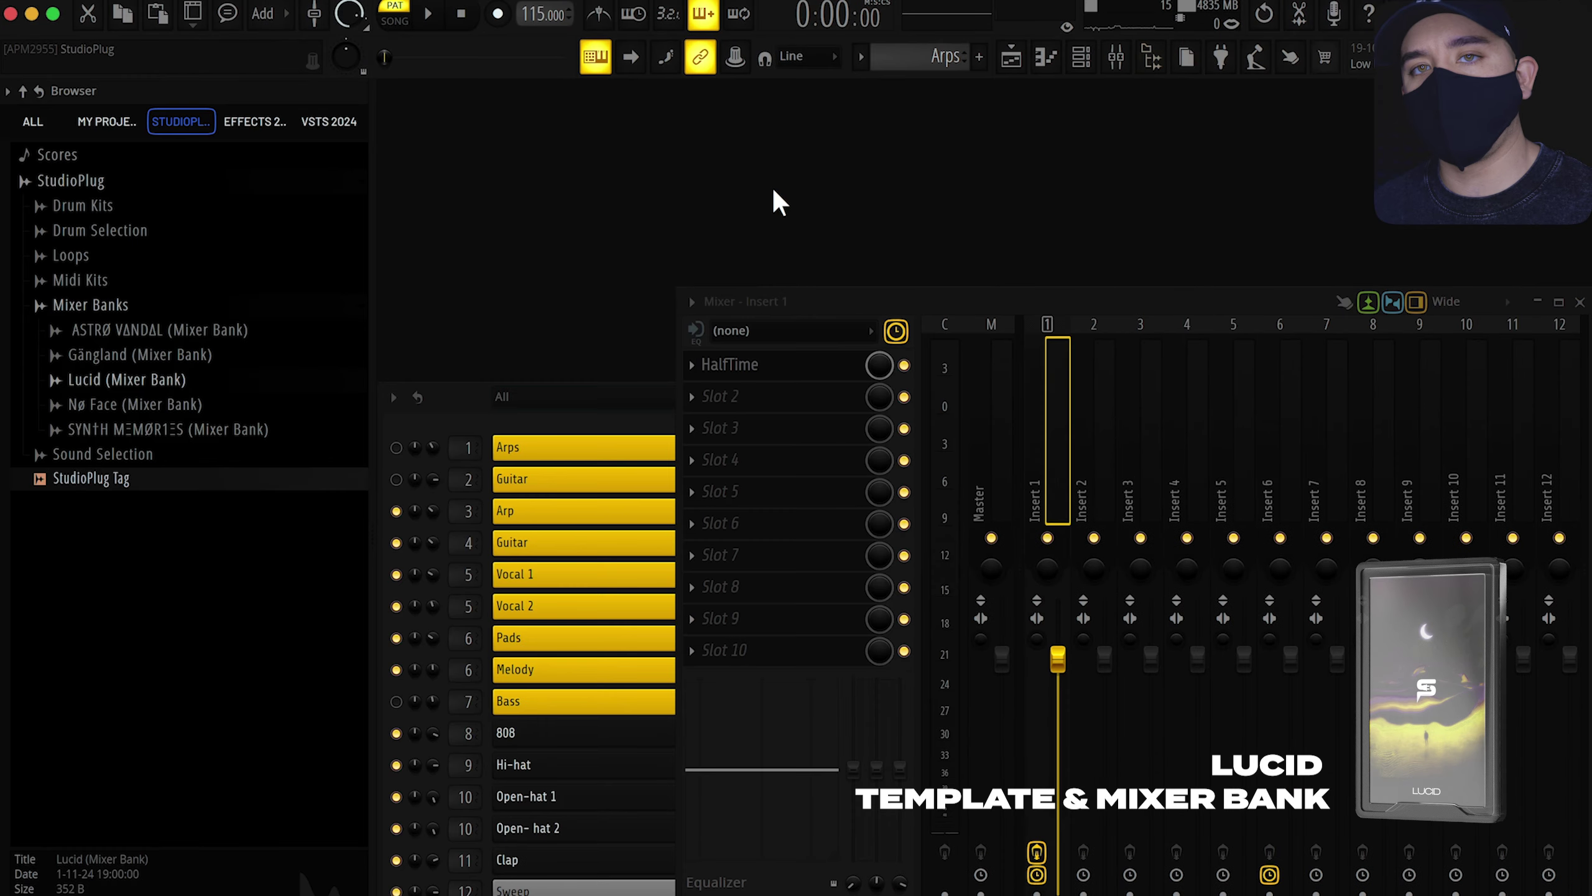
click(126, 379)
click(125, 429)
drag(140, 748, 1004, 545)
drag(149, 703, 1128, 549)
drag(148, 703, 1194, 502)
drag(124, 658, 1236, 502)
drag(132, 612, 1333, 514)
drag(138, 567, 1392, 502)
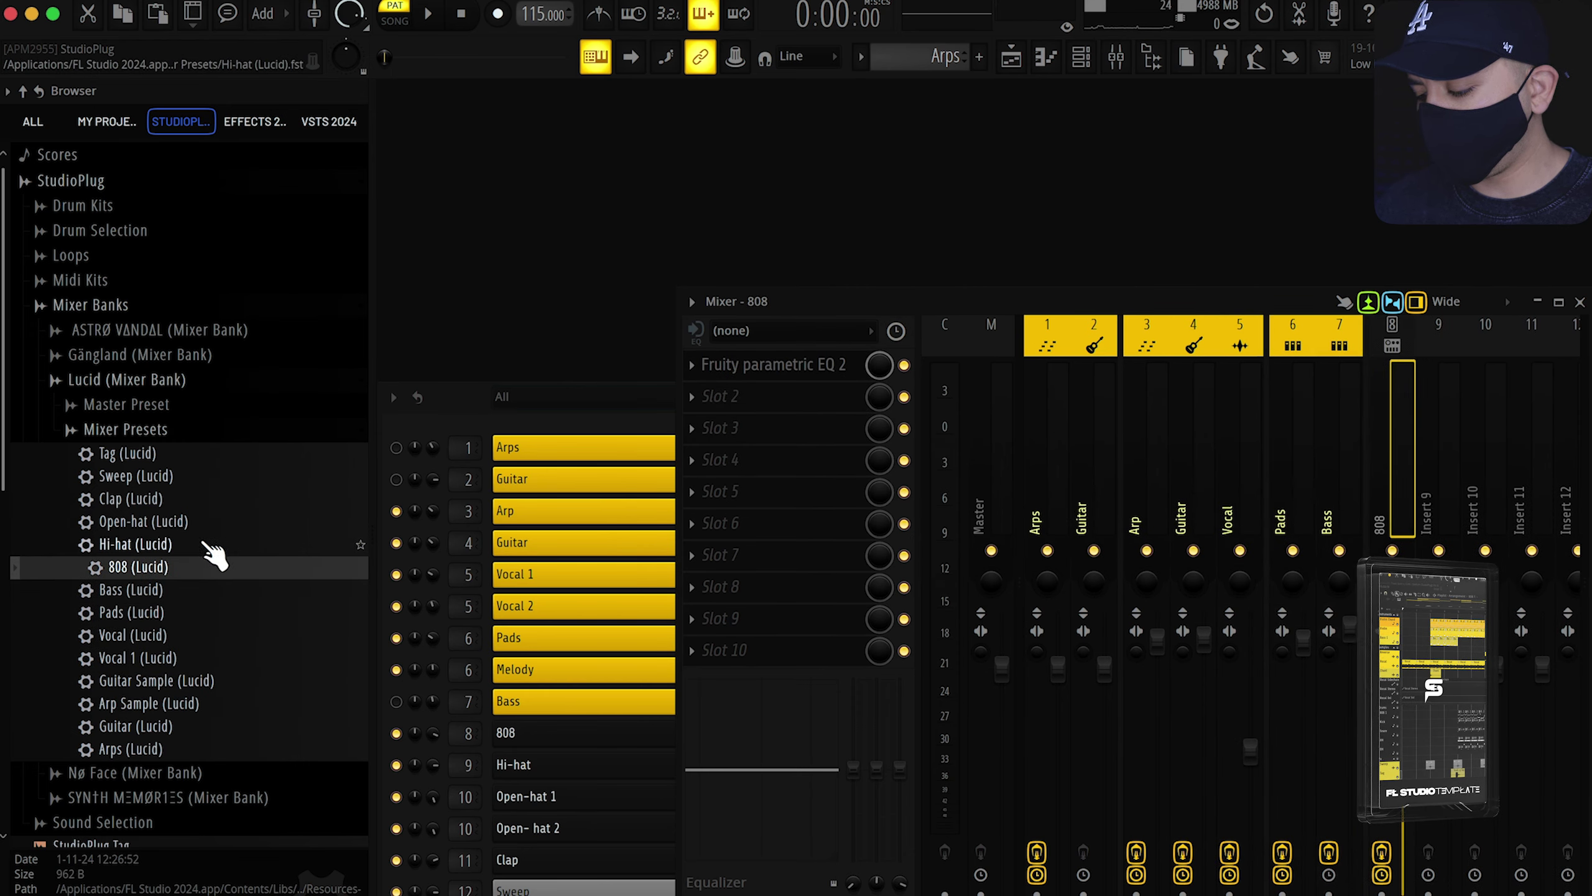
- Load the Lucid Hi-hat, Open-hat, Clap and Tag presets onto inserts 9–13
drag(207, 544, 1418, 505)
drag(149, 521, 1491, 514)
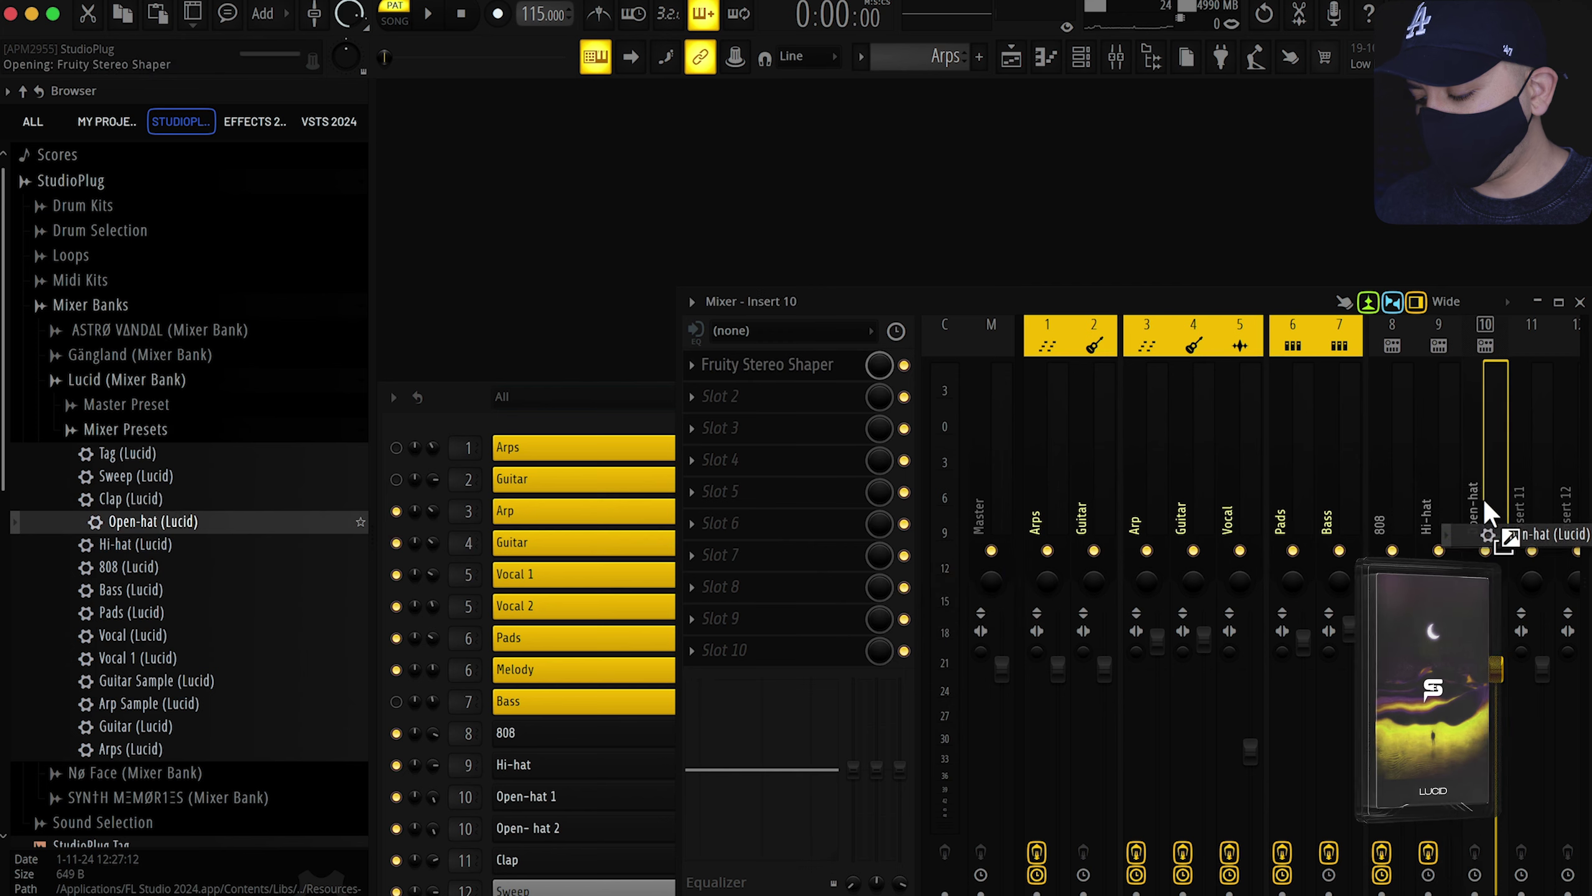
drag(146, 502, 1523, 508)
right_click(99, 475)
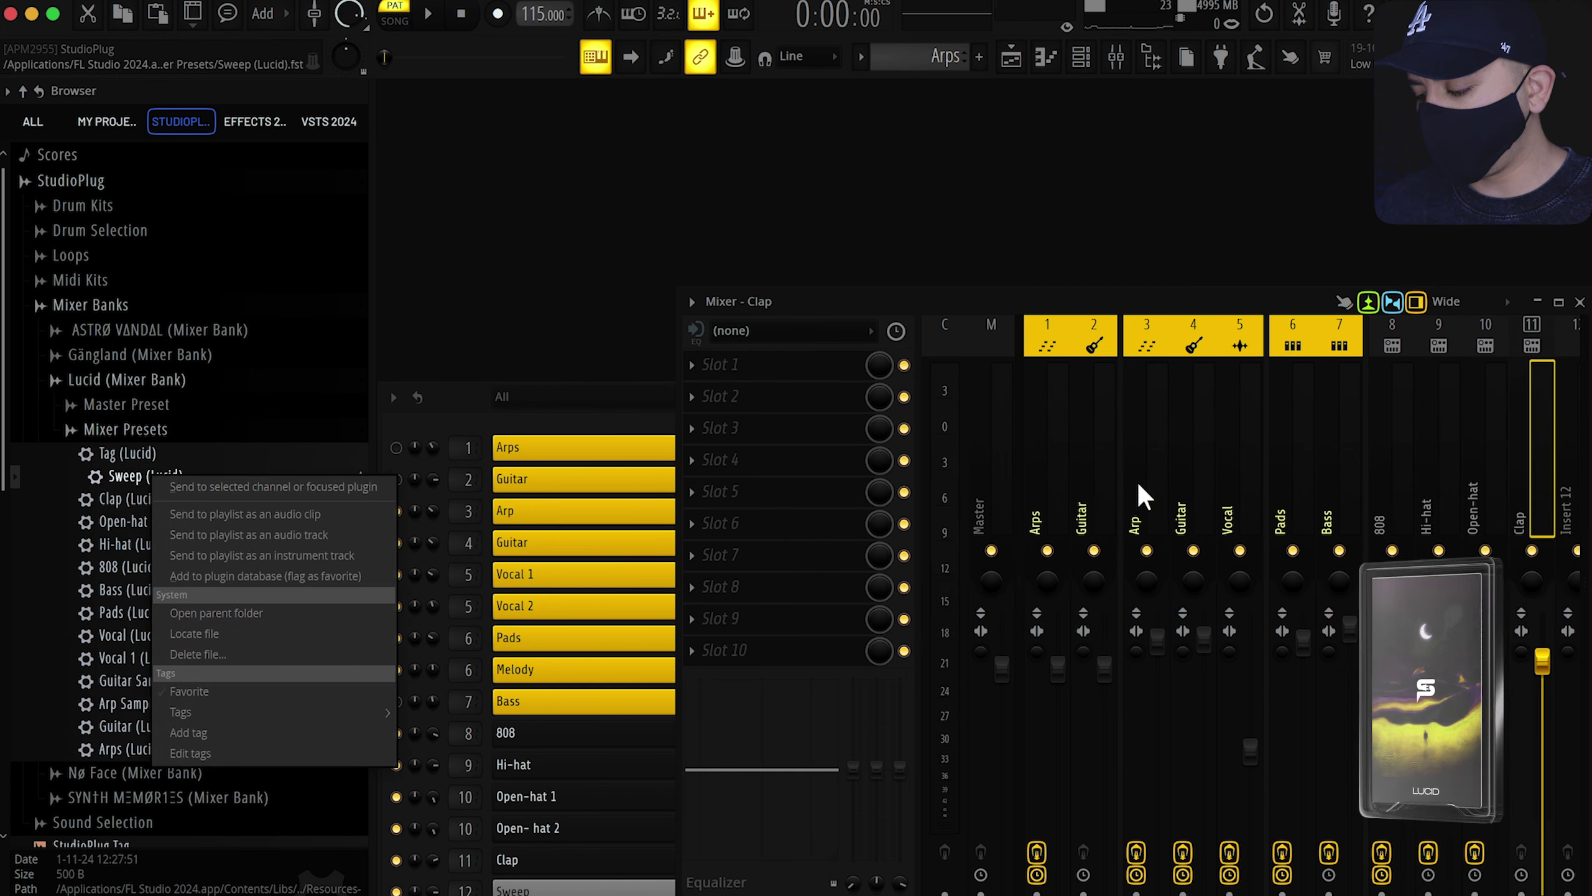
drag(99, 477, 1404, 551)
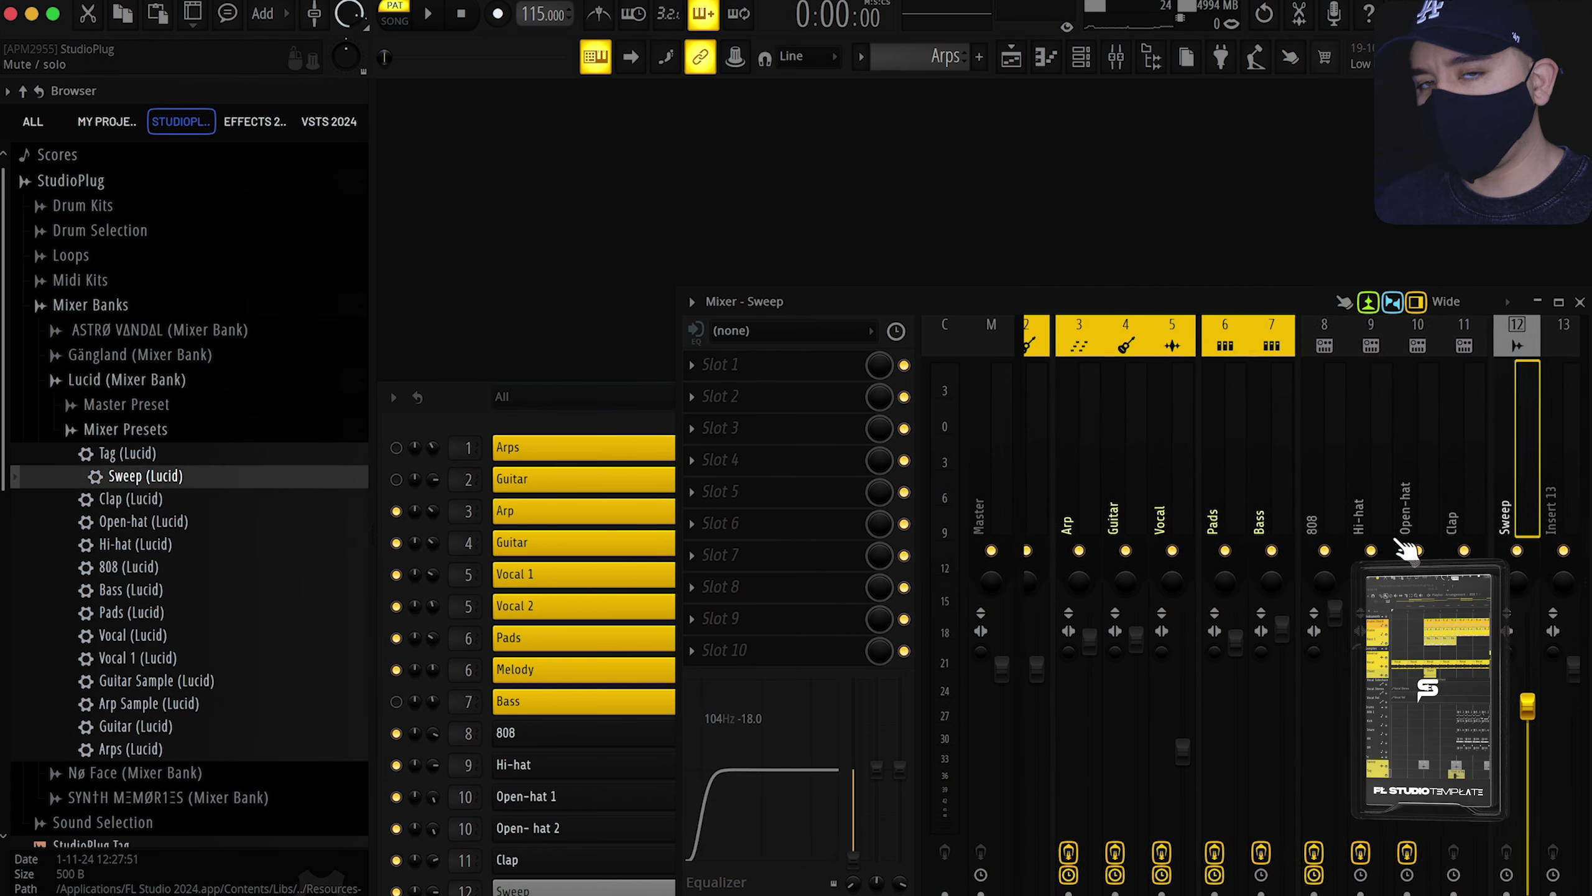
drag(132, 472, 1516, 510)
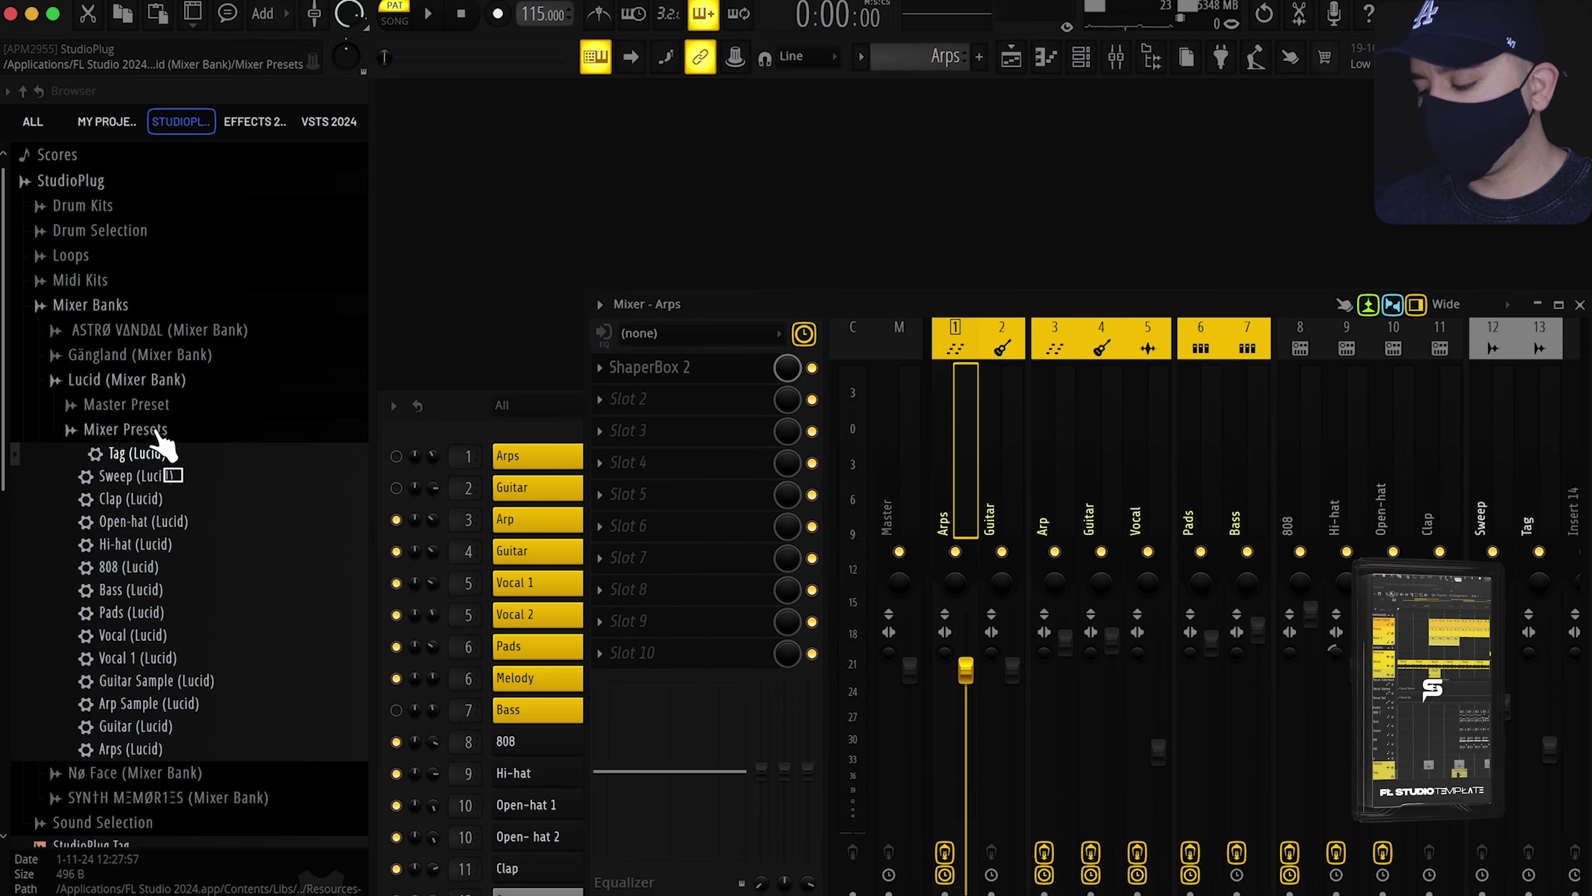
- Apply the Master (Lucid) preset to the Master track and hide the browser
click(126, 404)
drag(161, 421, 343, 446)
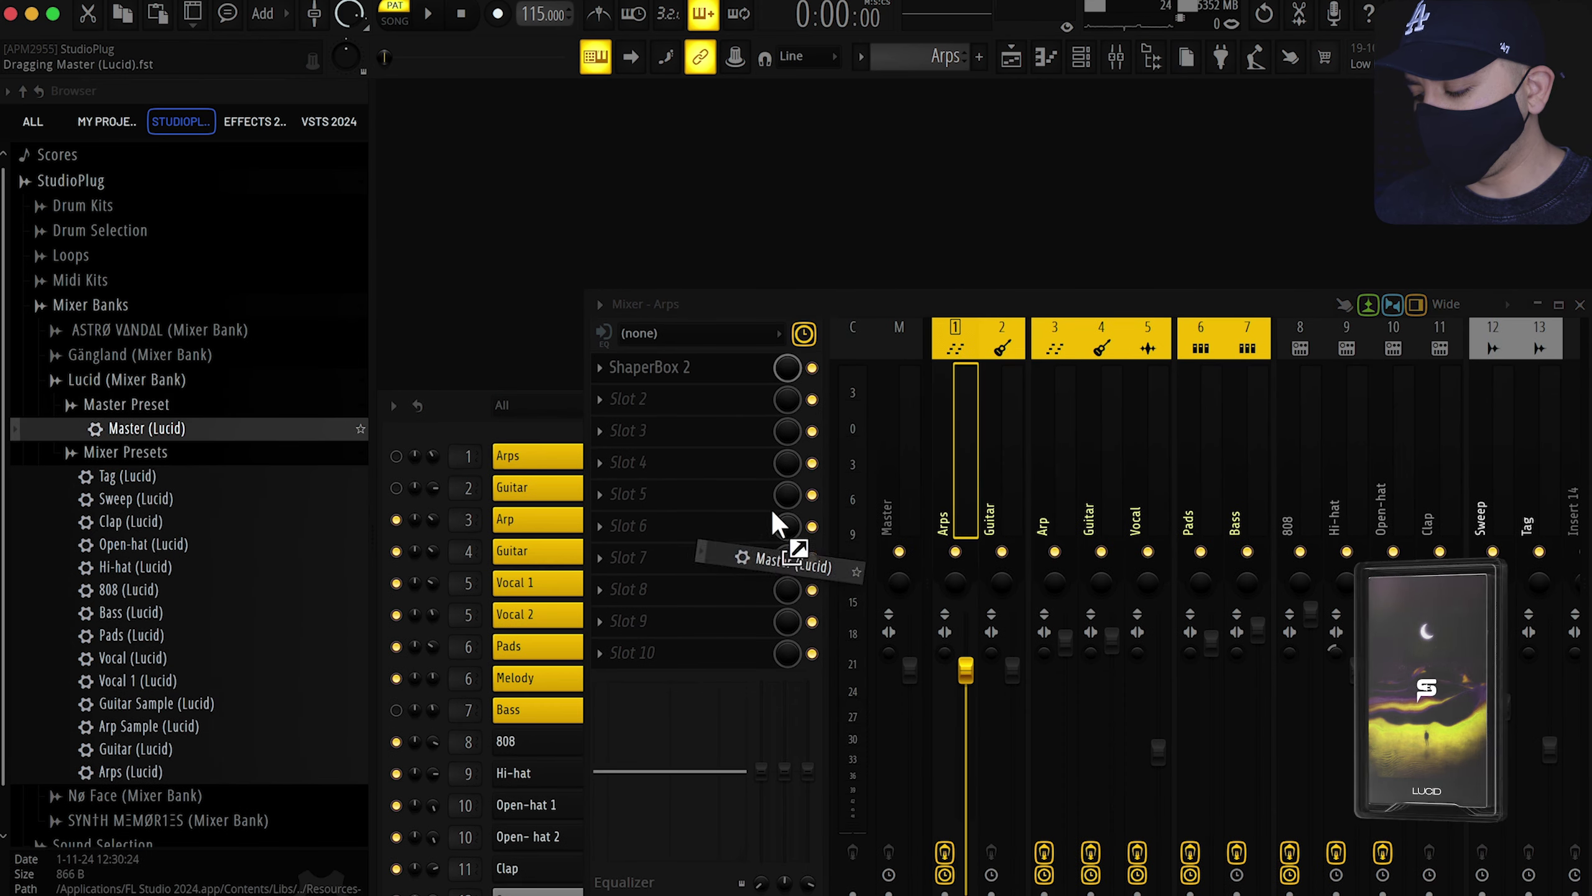
drag(887, 508, 896, 512)
click(428, 13)
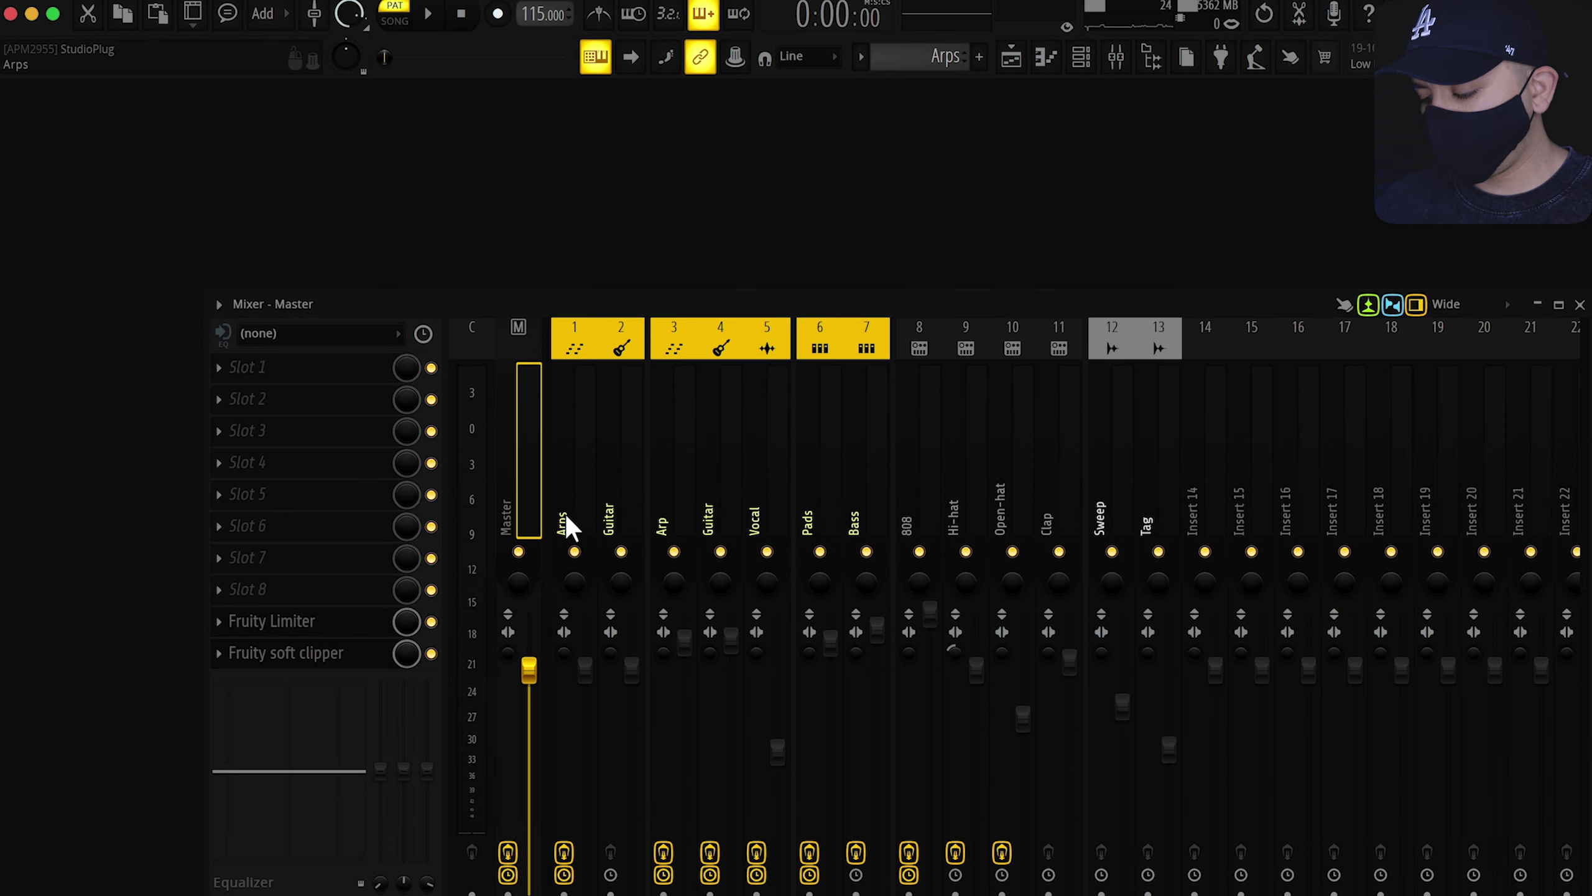
click(574, 528)
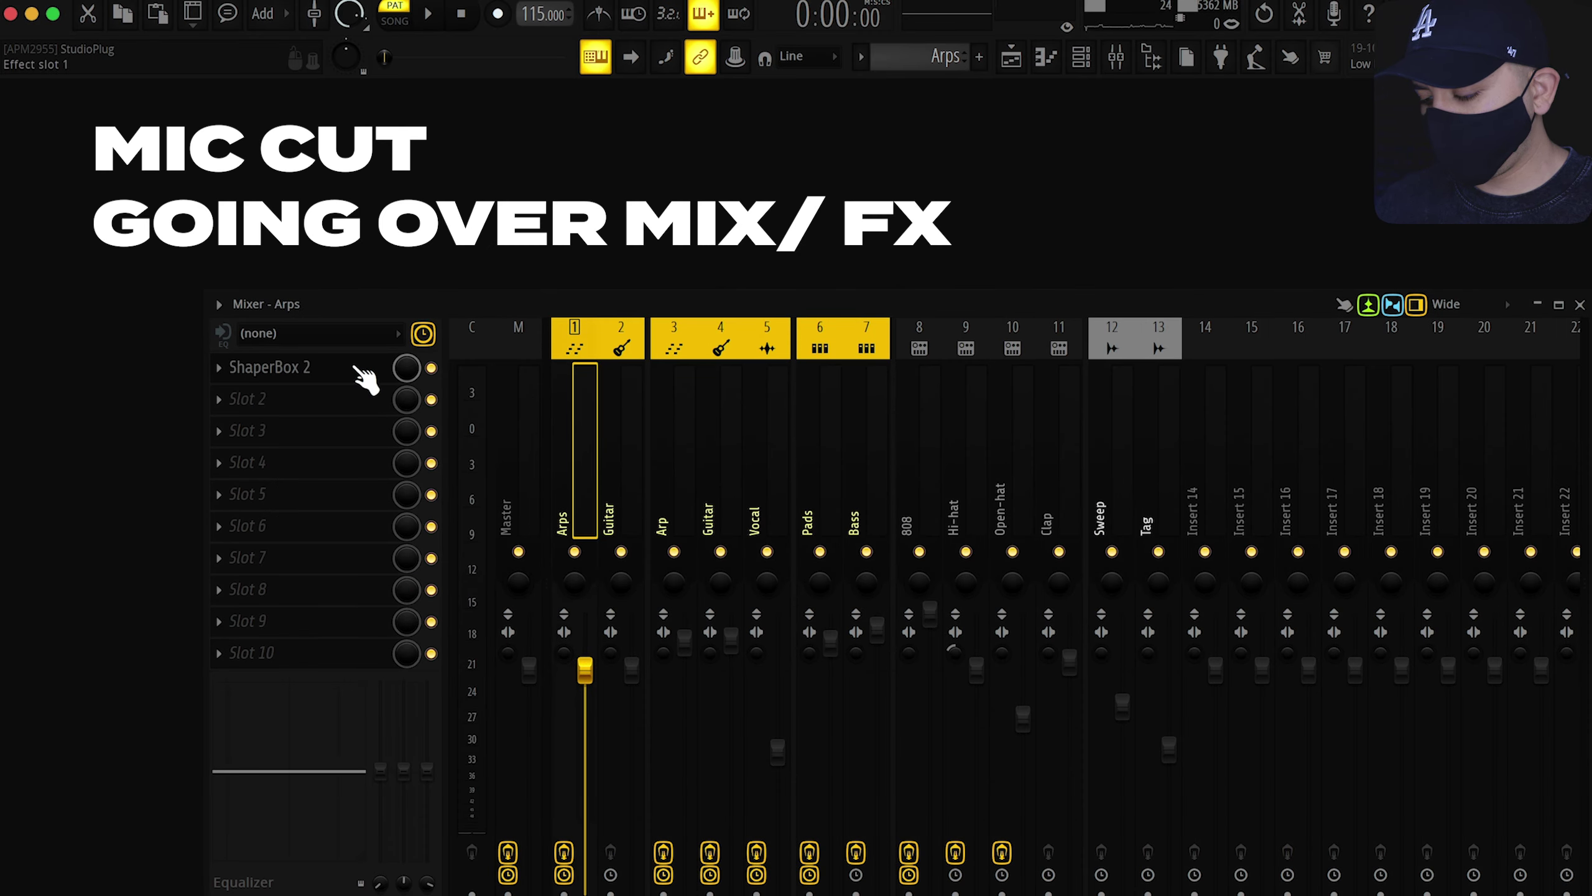
click(363, 376)
click(345, 374)
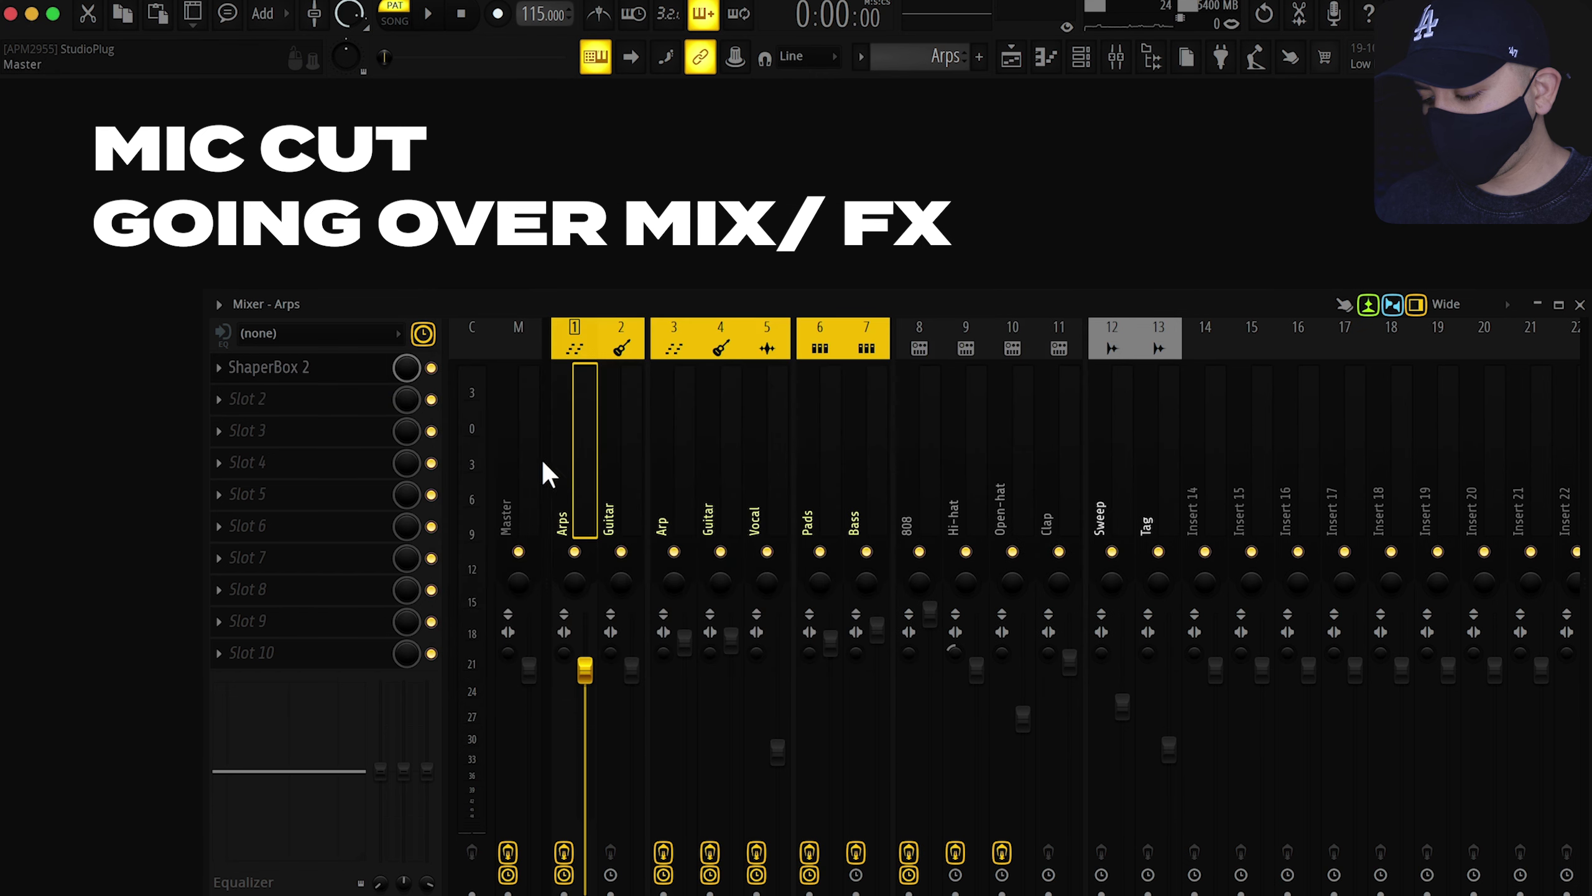
click(616, 499)
click(684, 457)
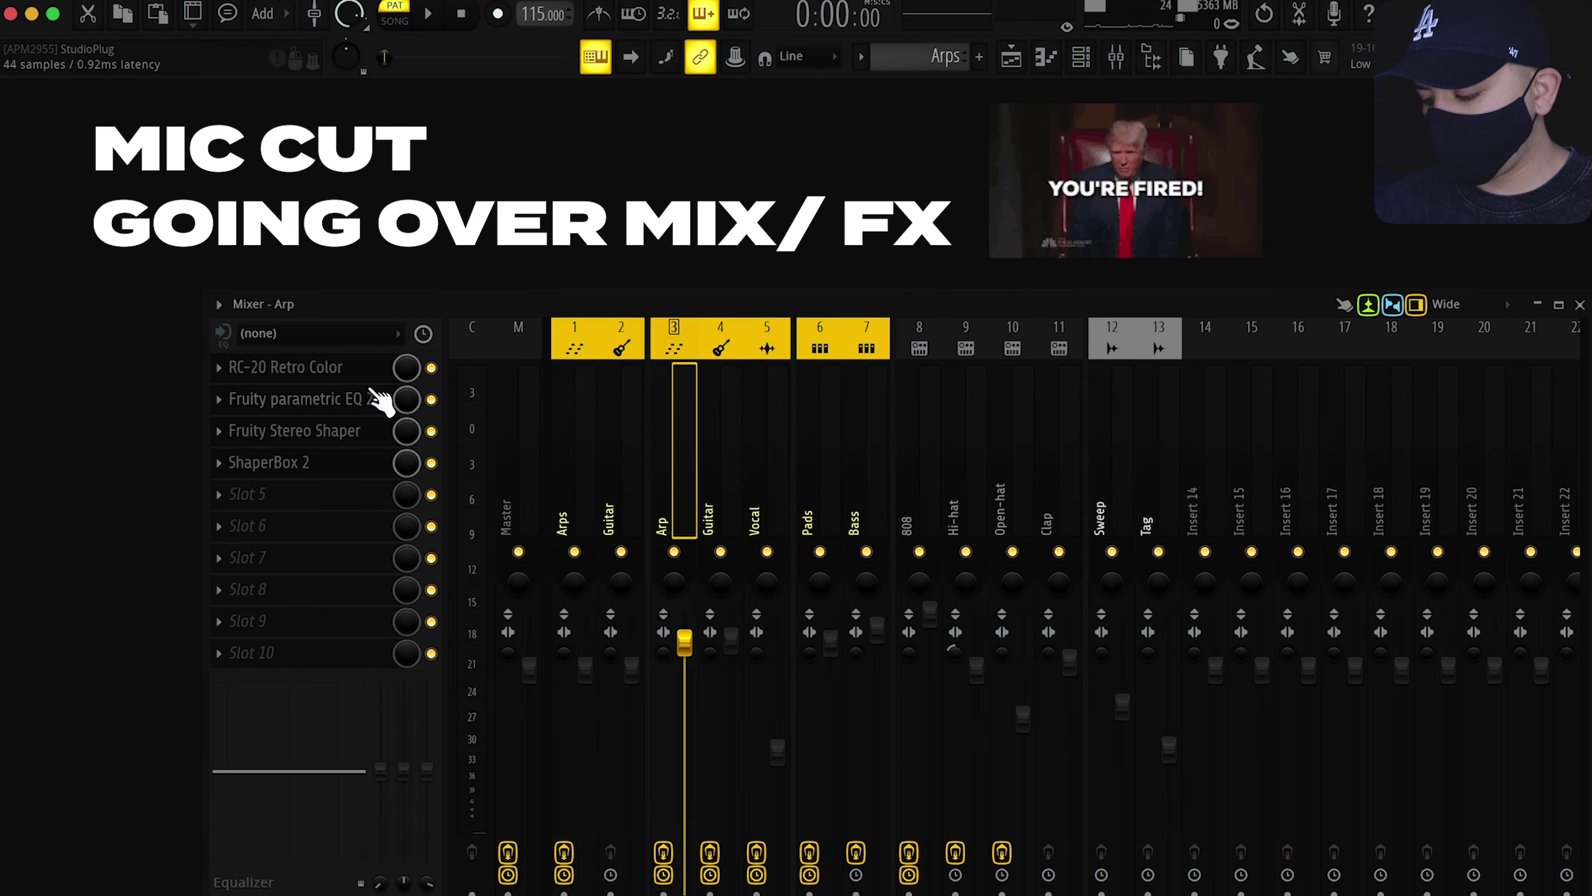
click(329, 374)
click(326, 398)
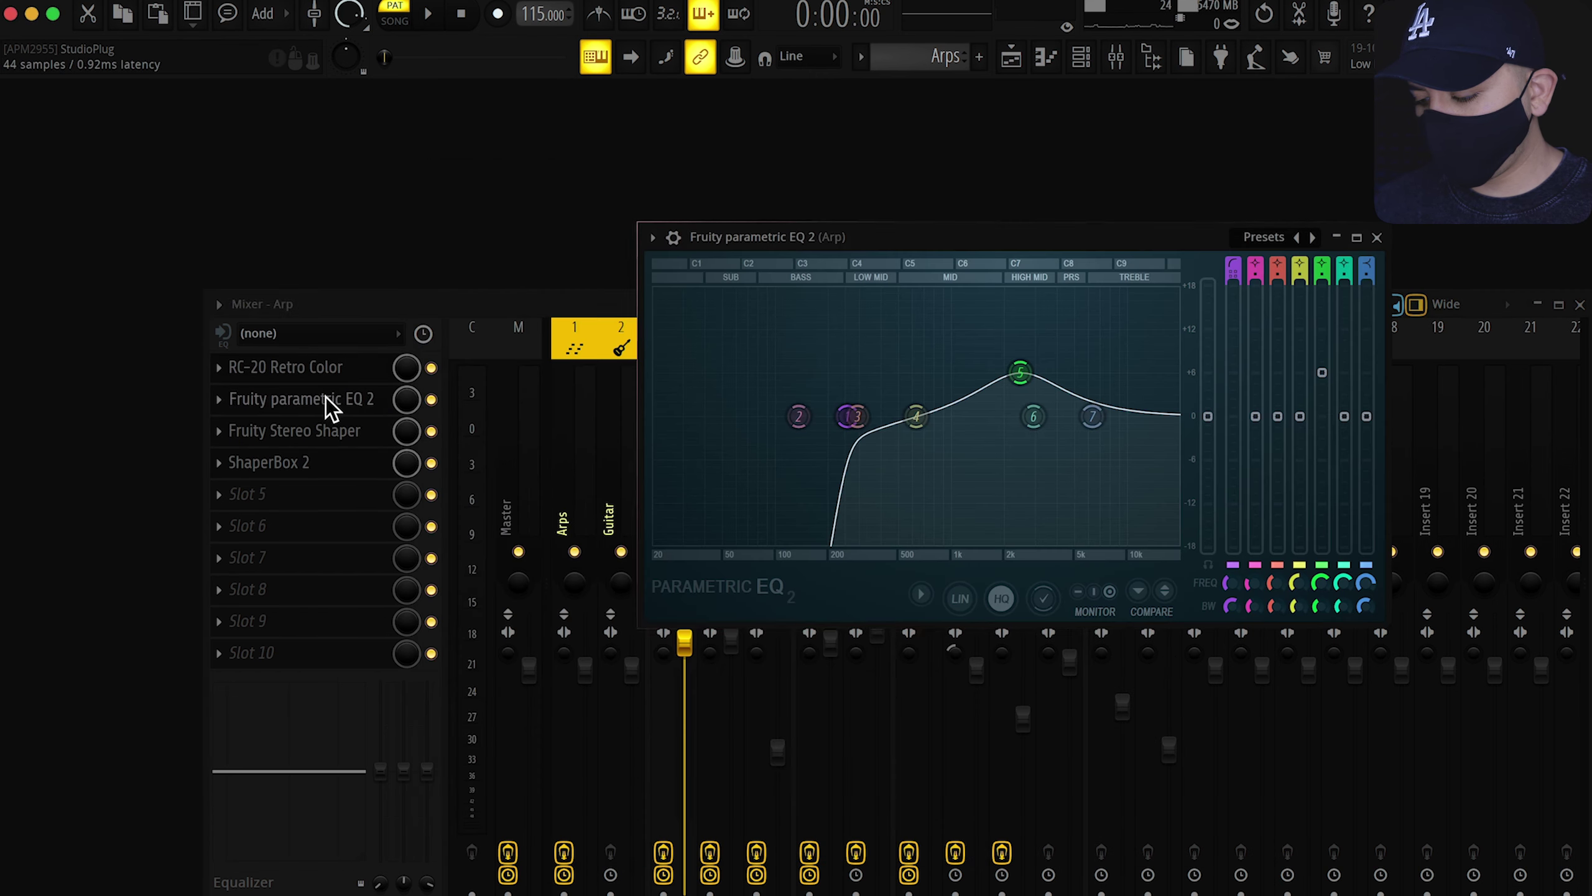
click(327, 431)
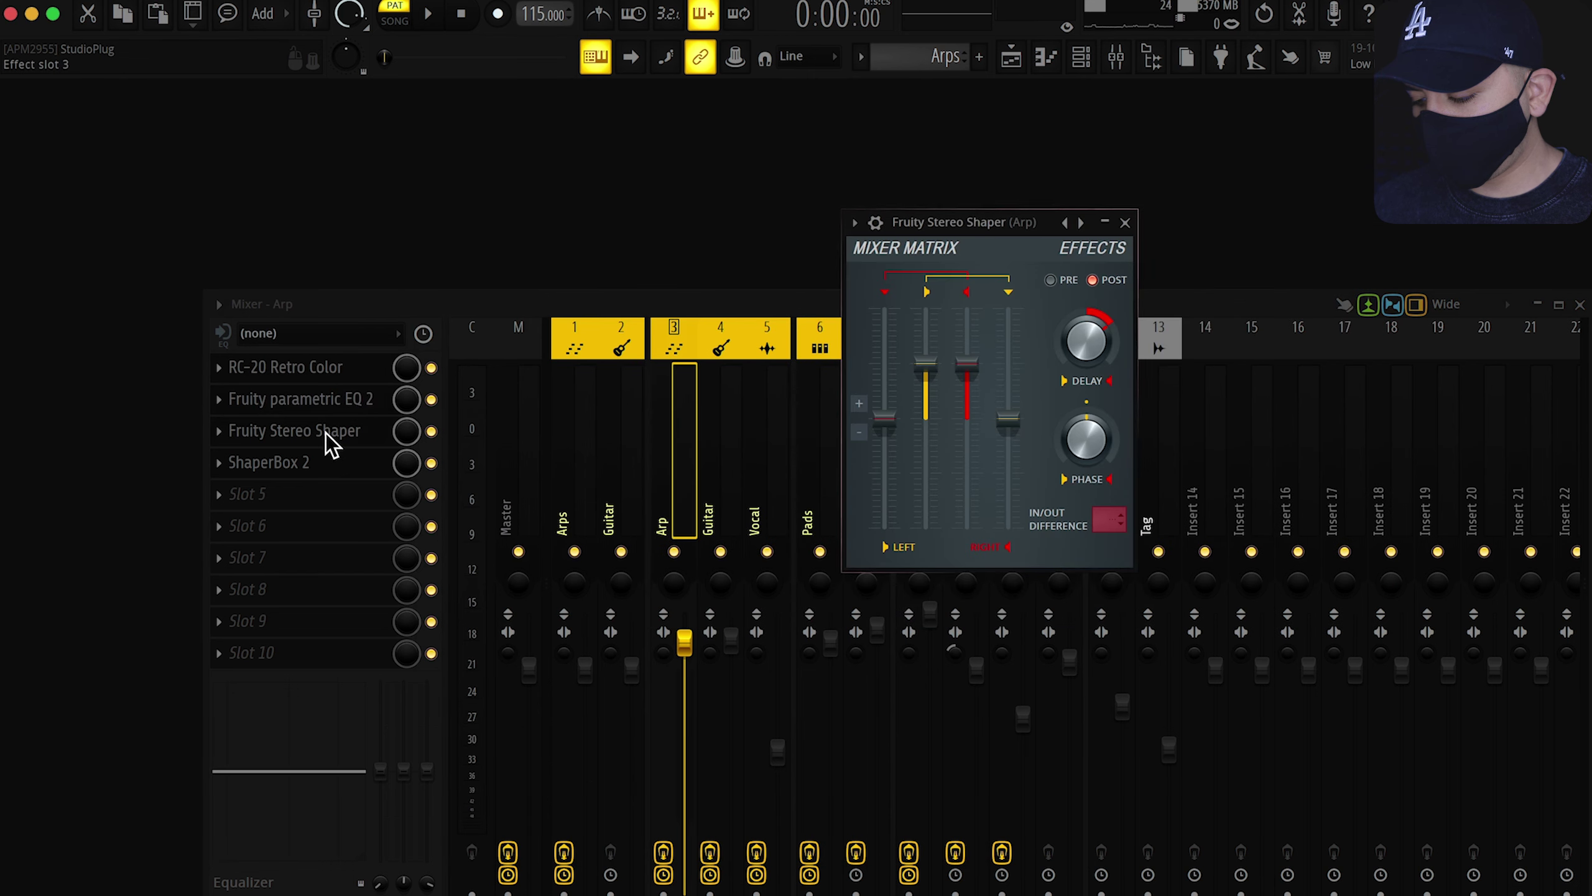
click(325, 460)
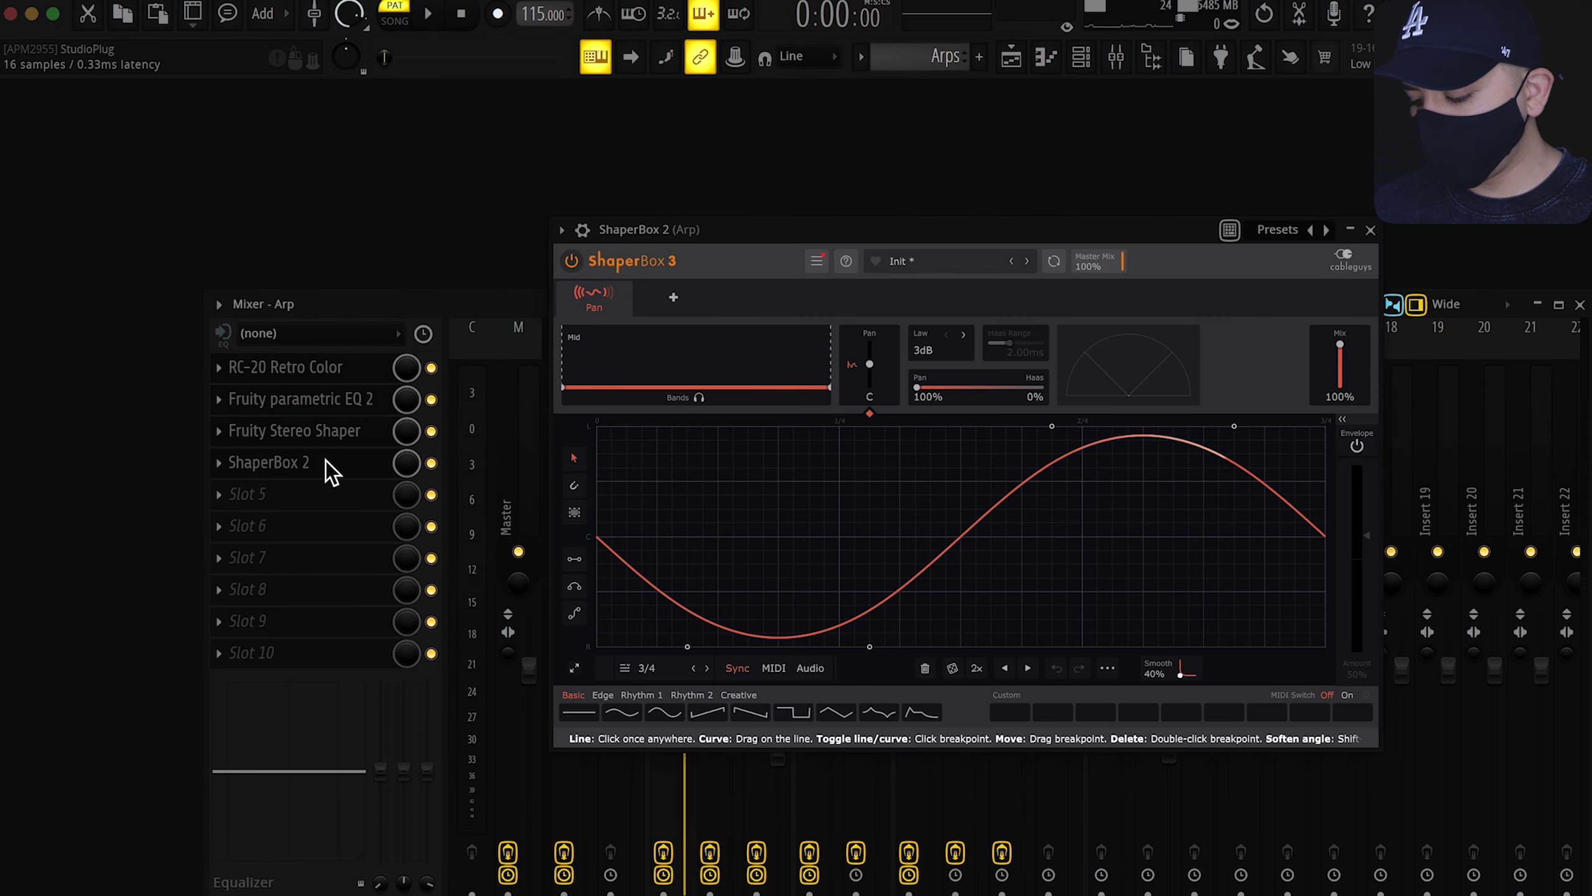
click(326, 464)
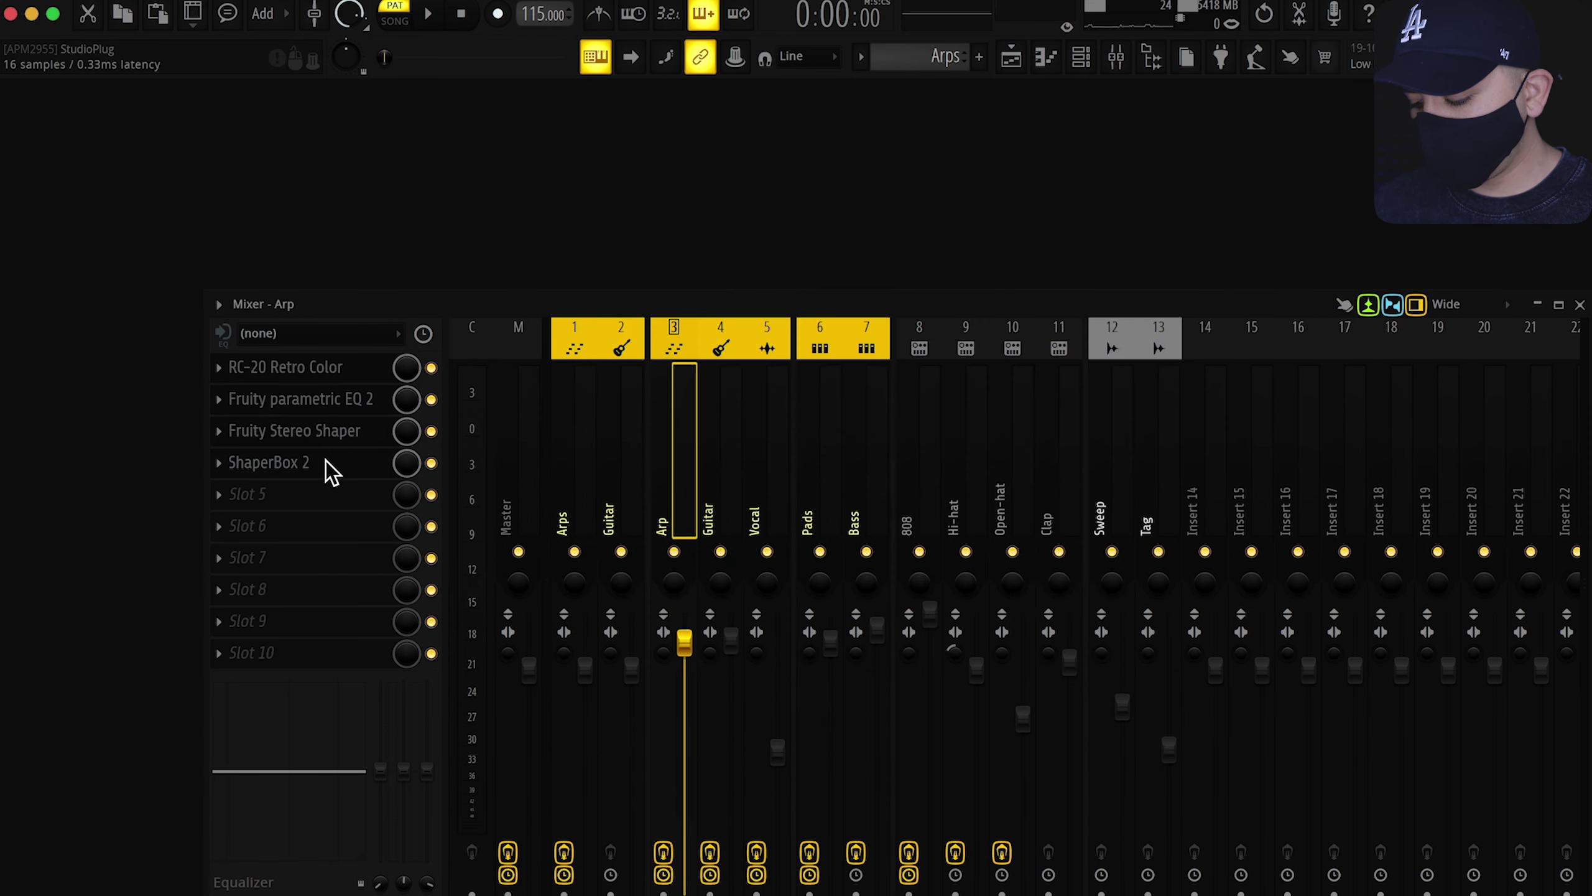
click(726, 516)
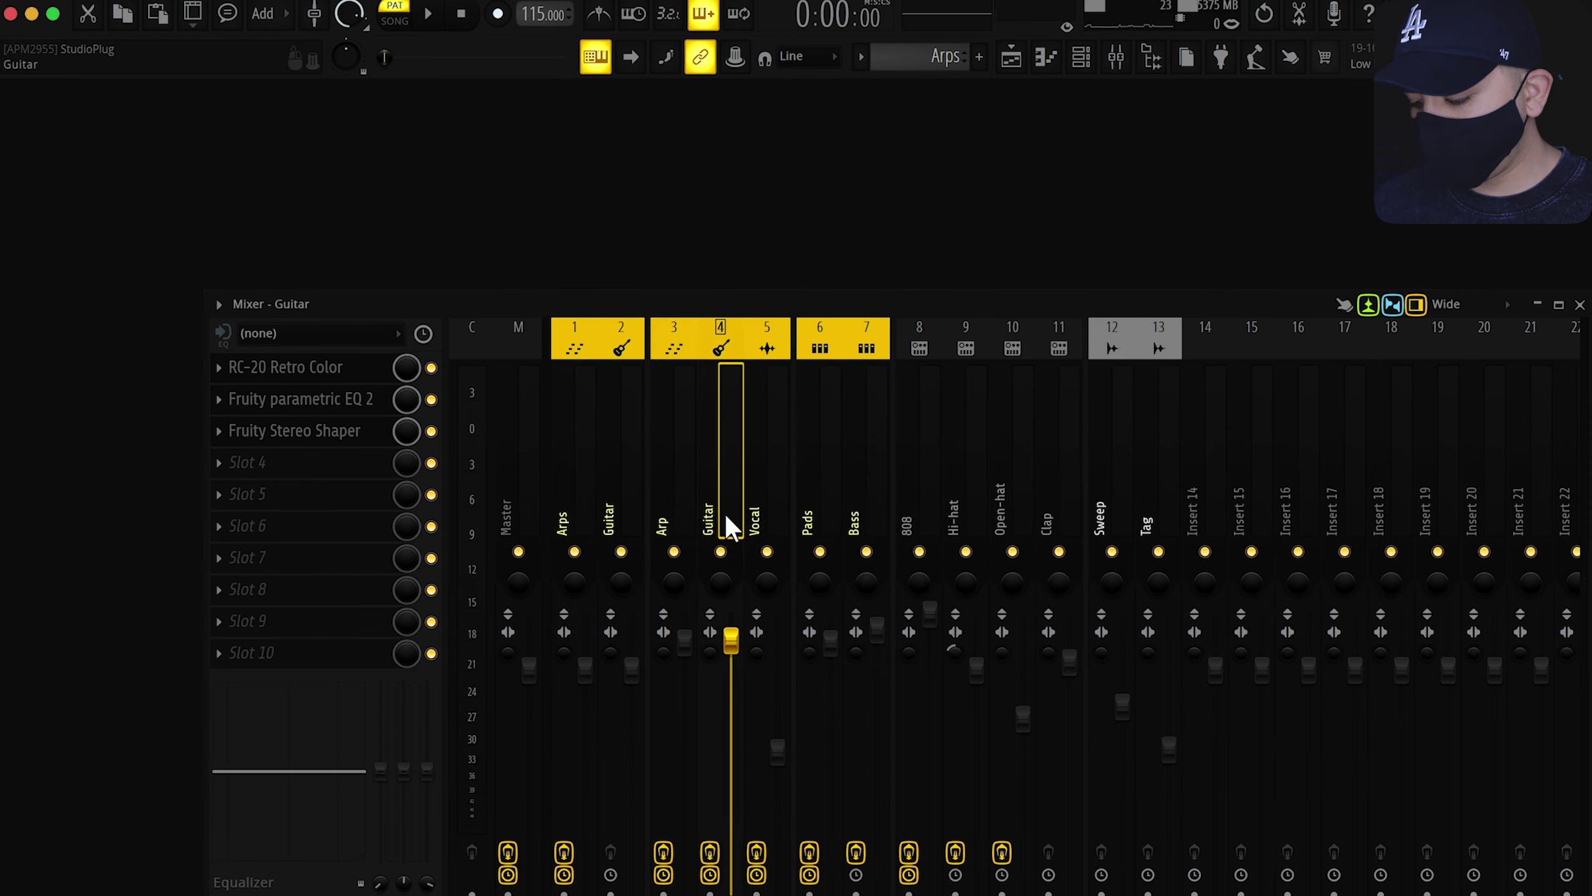
click(760, 507)
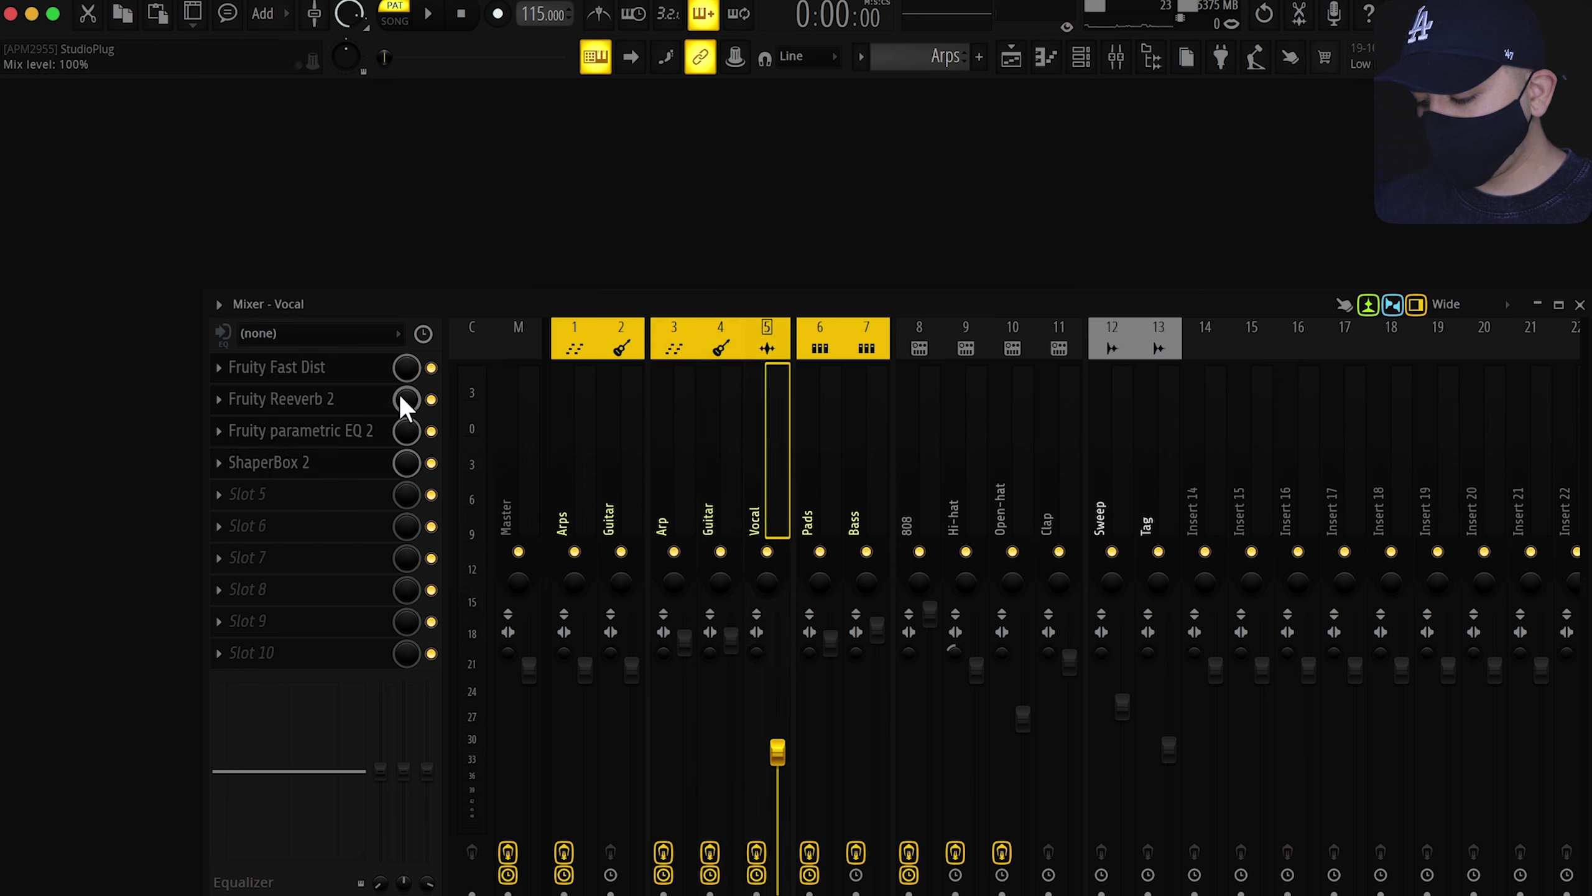
click(371, 380)
click(370, 407)
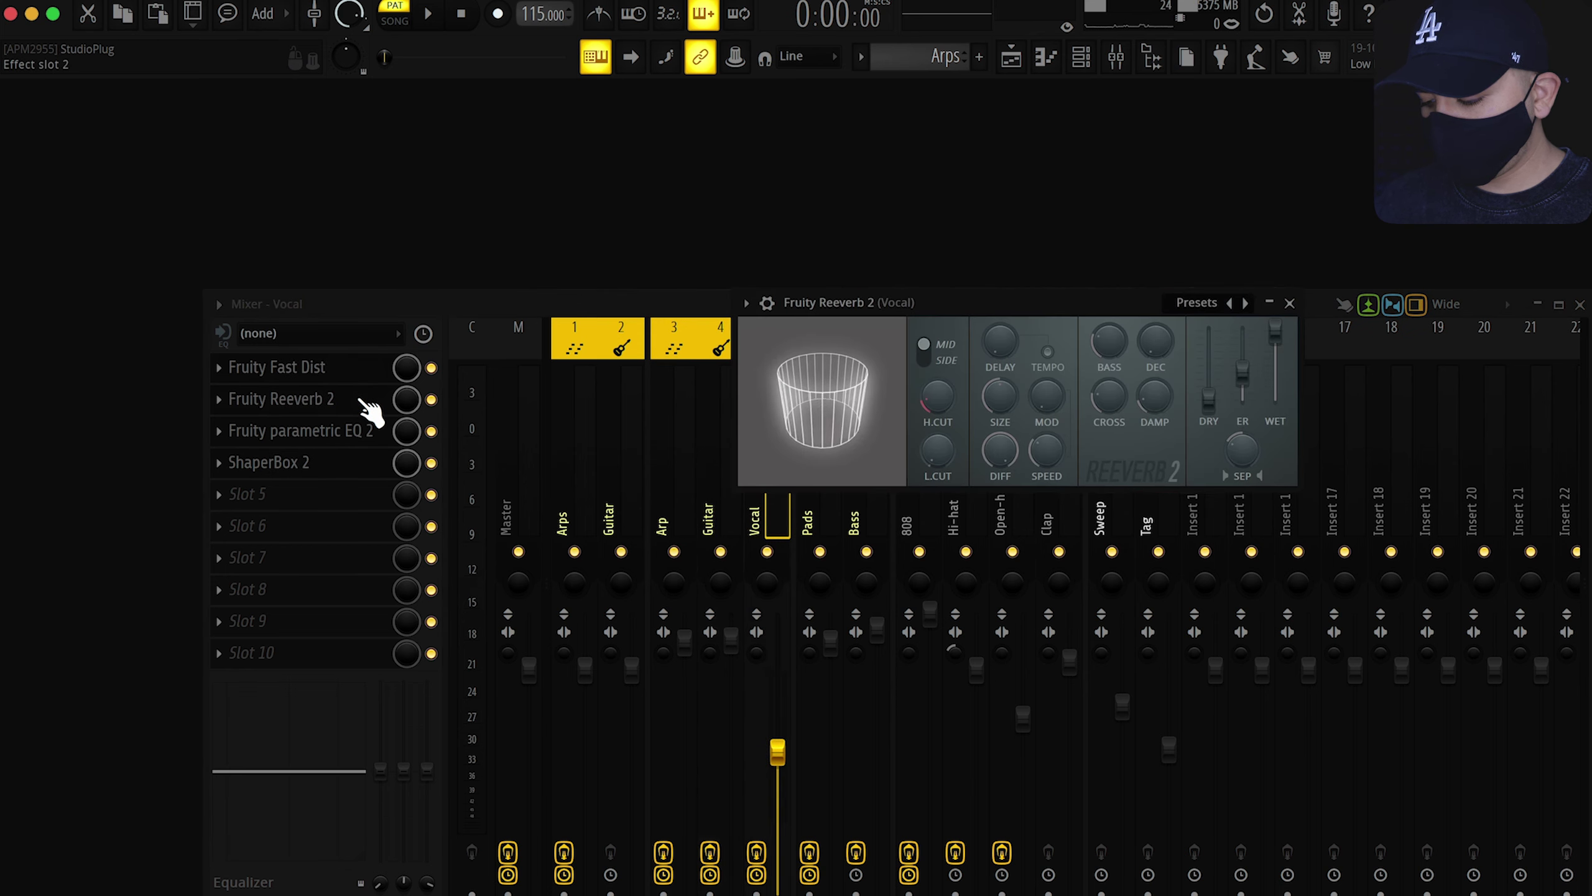
click(370, 440)
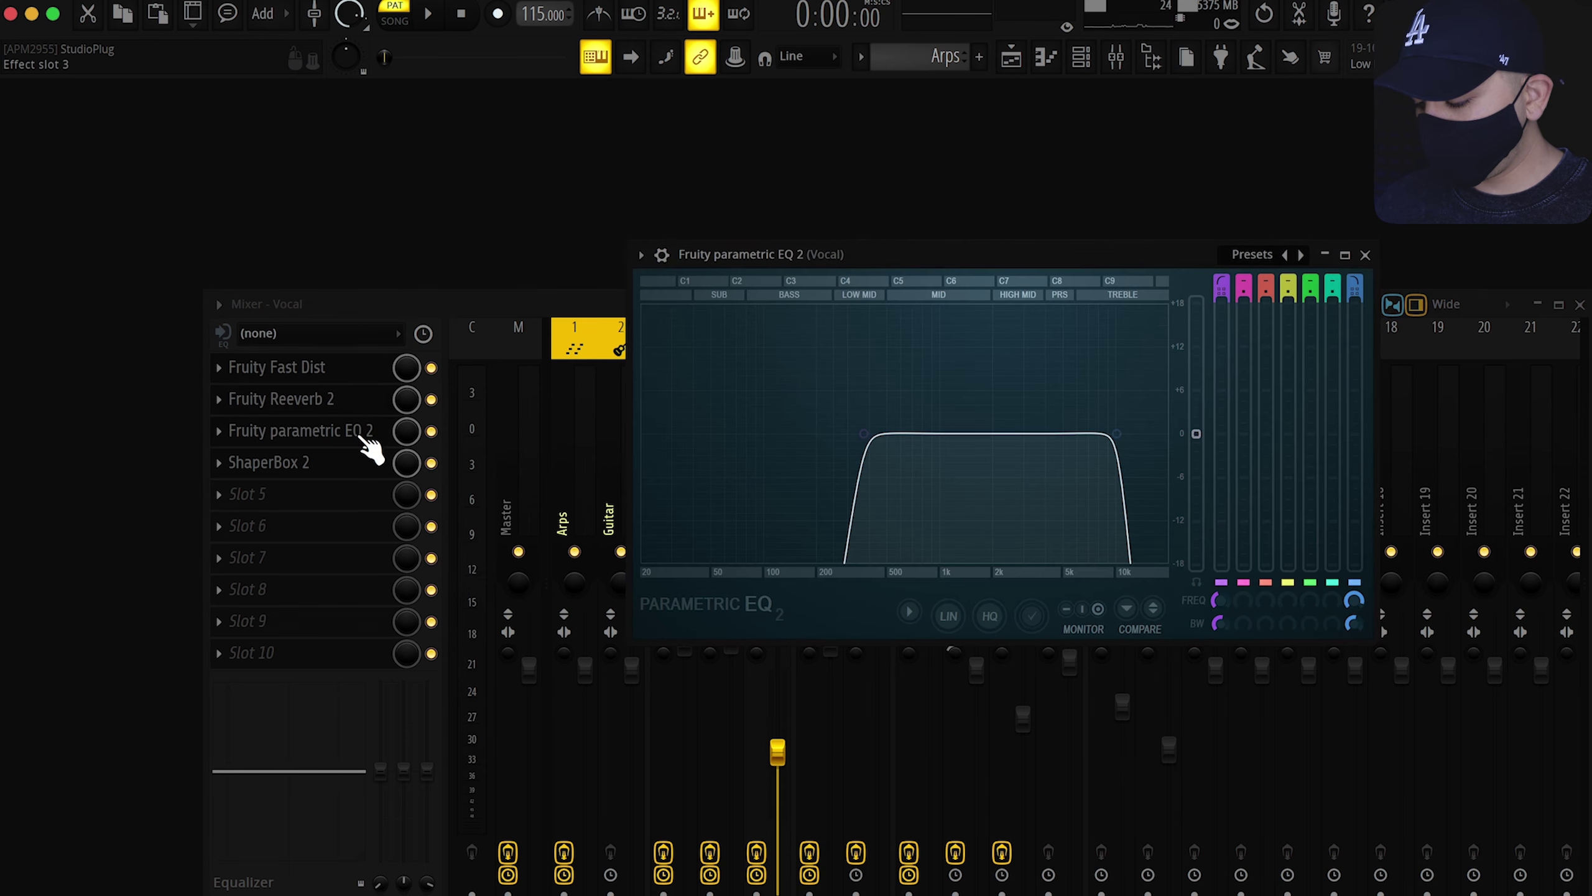
click(359, 464)
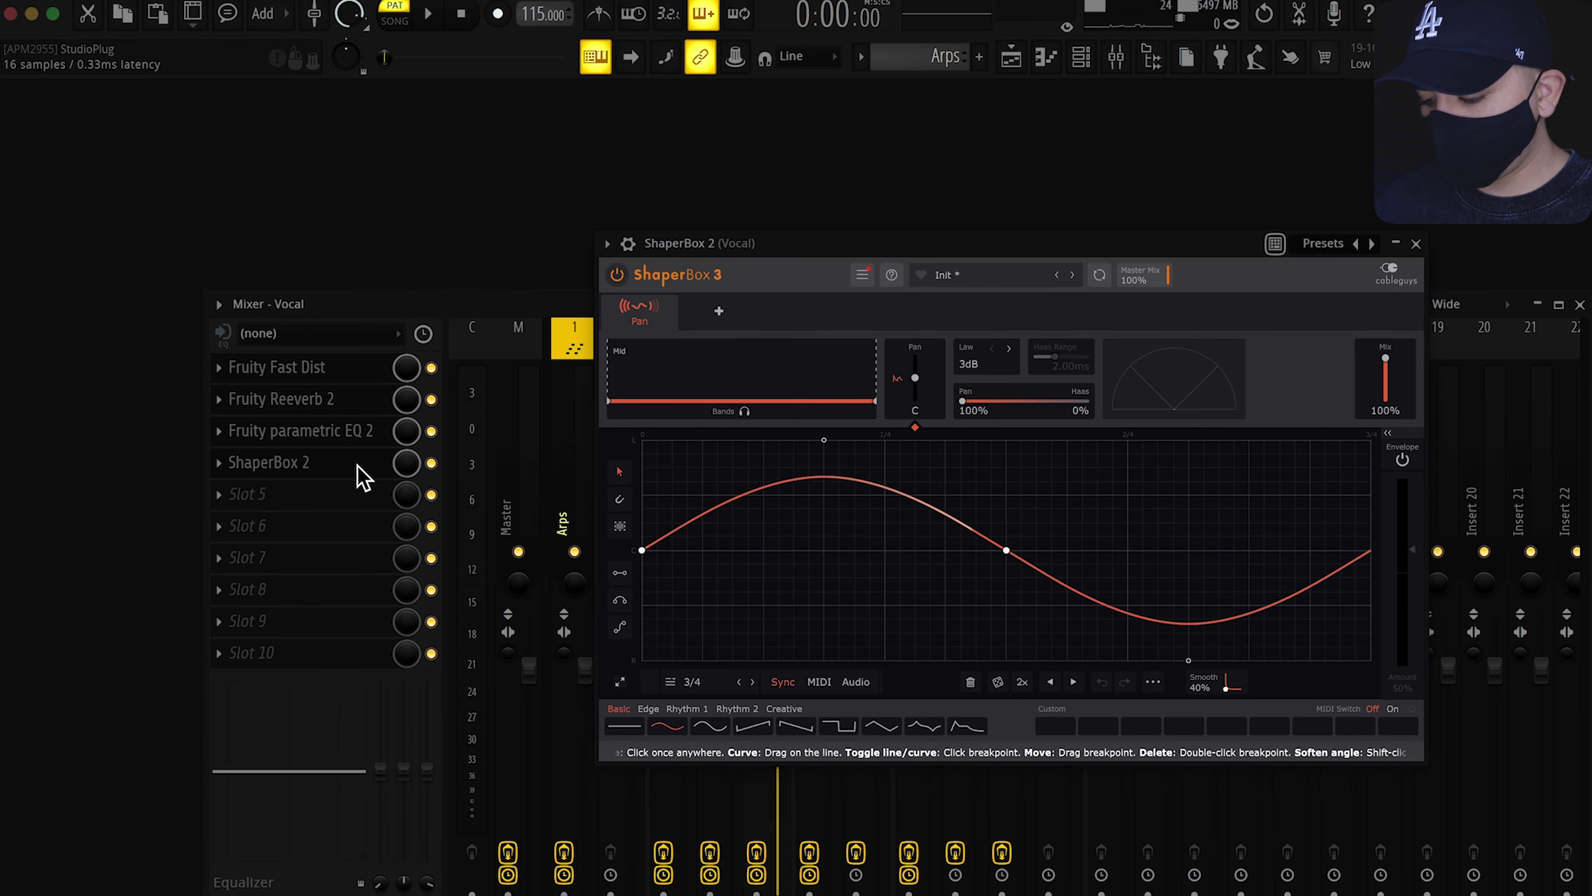
click(359, 467)
click(828, 524)
click(336, 371)
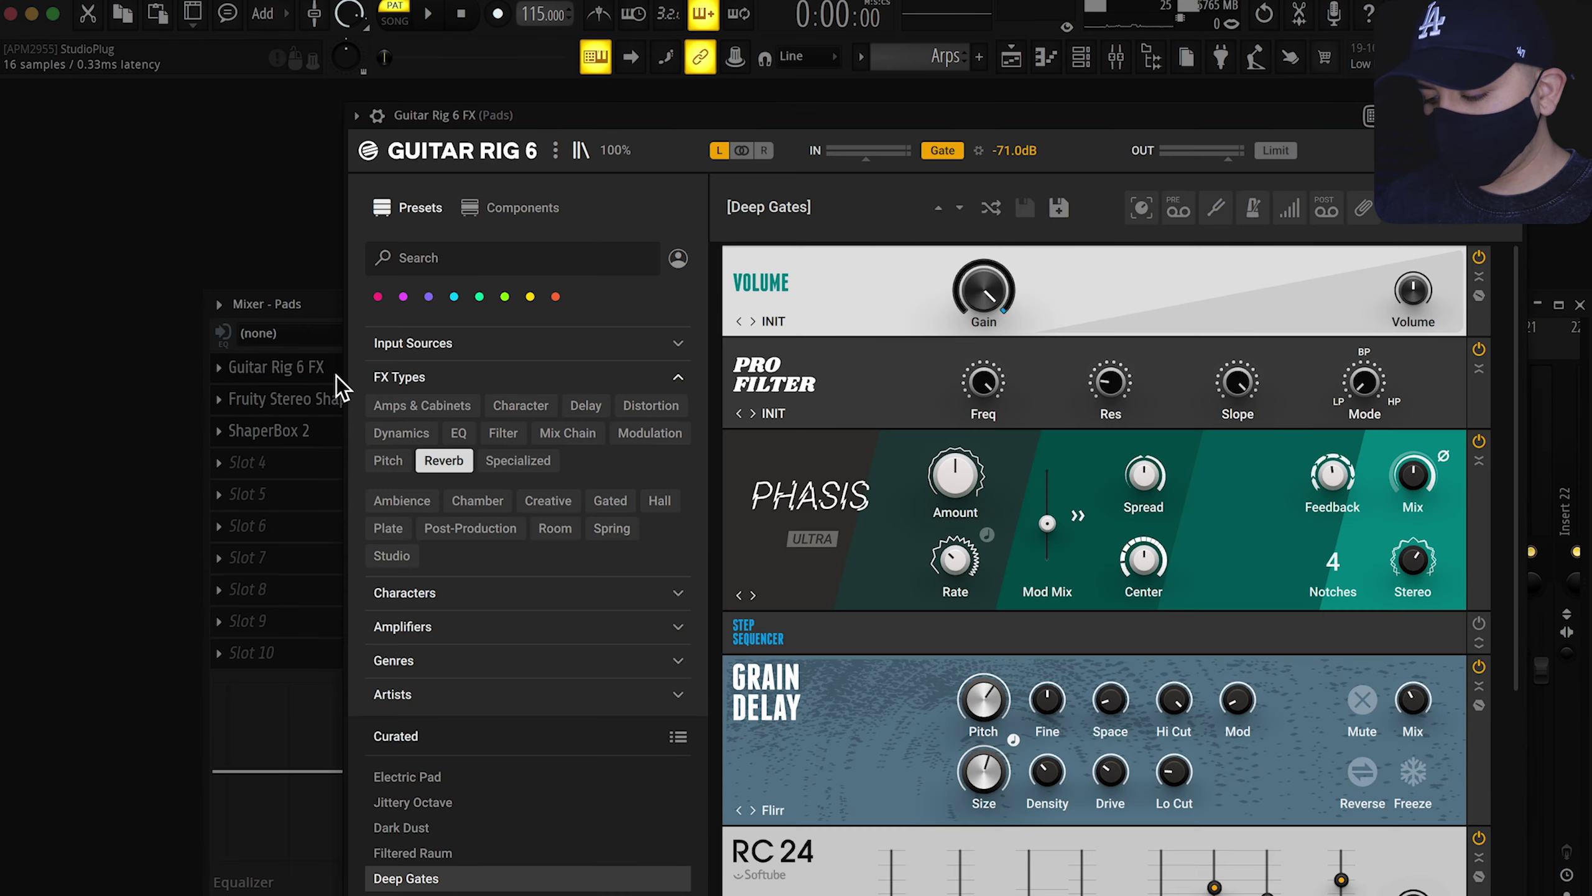
click(317, 400)
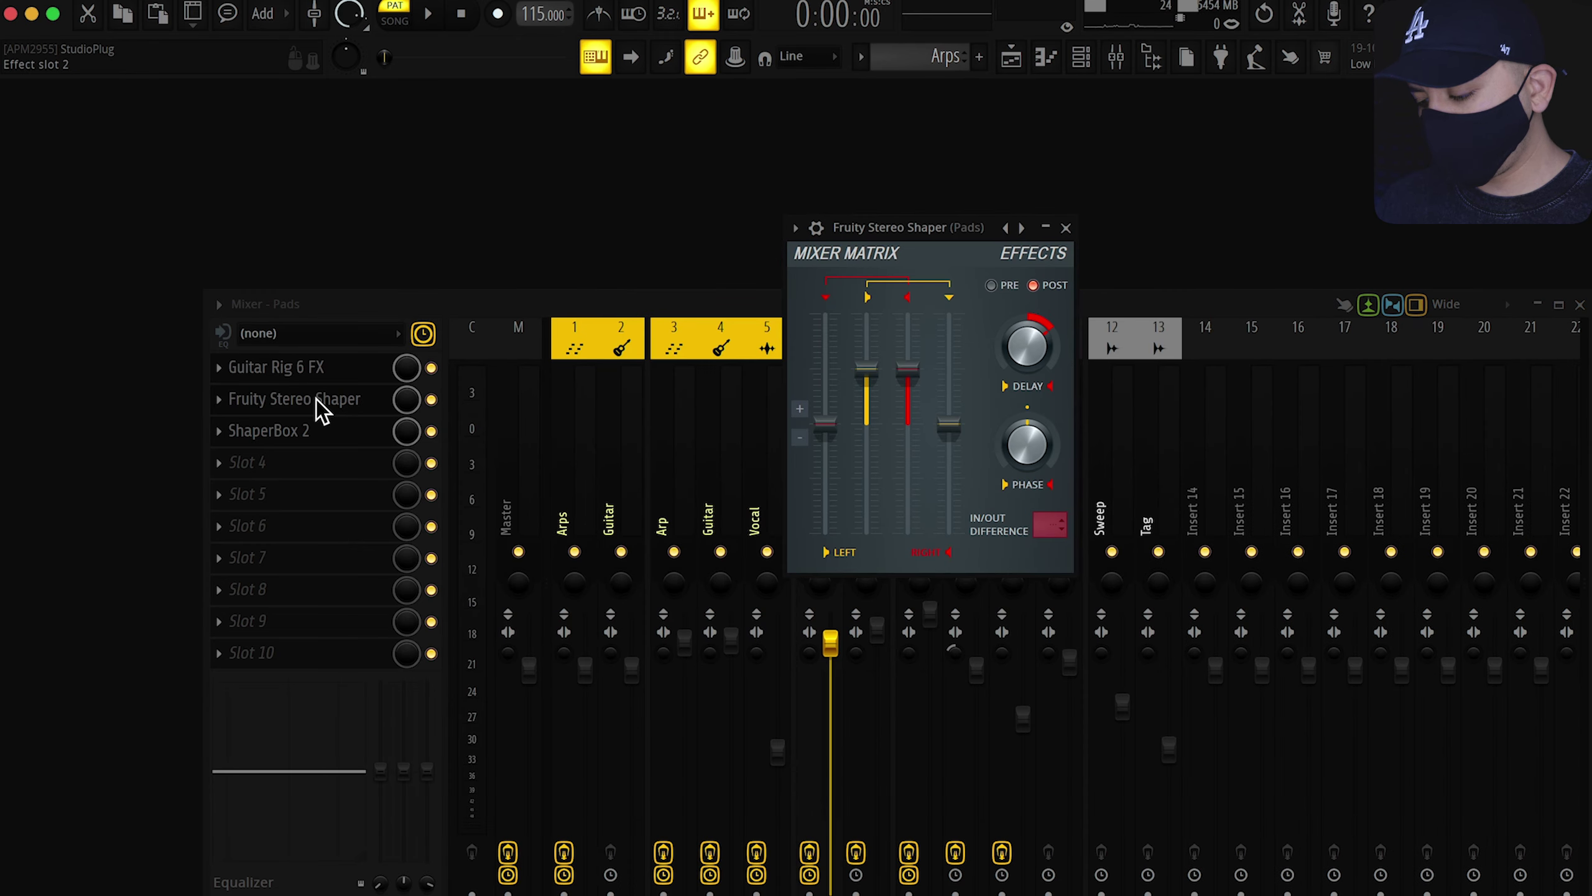
click(319, 433)
click(318, 433)
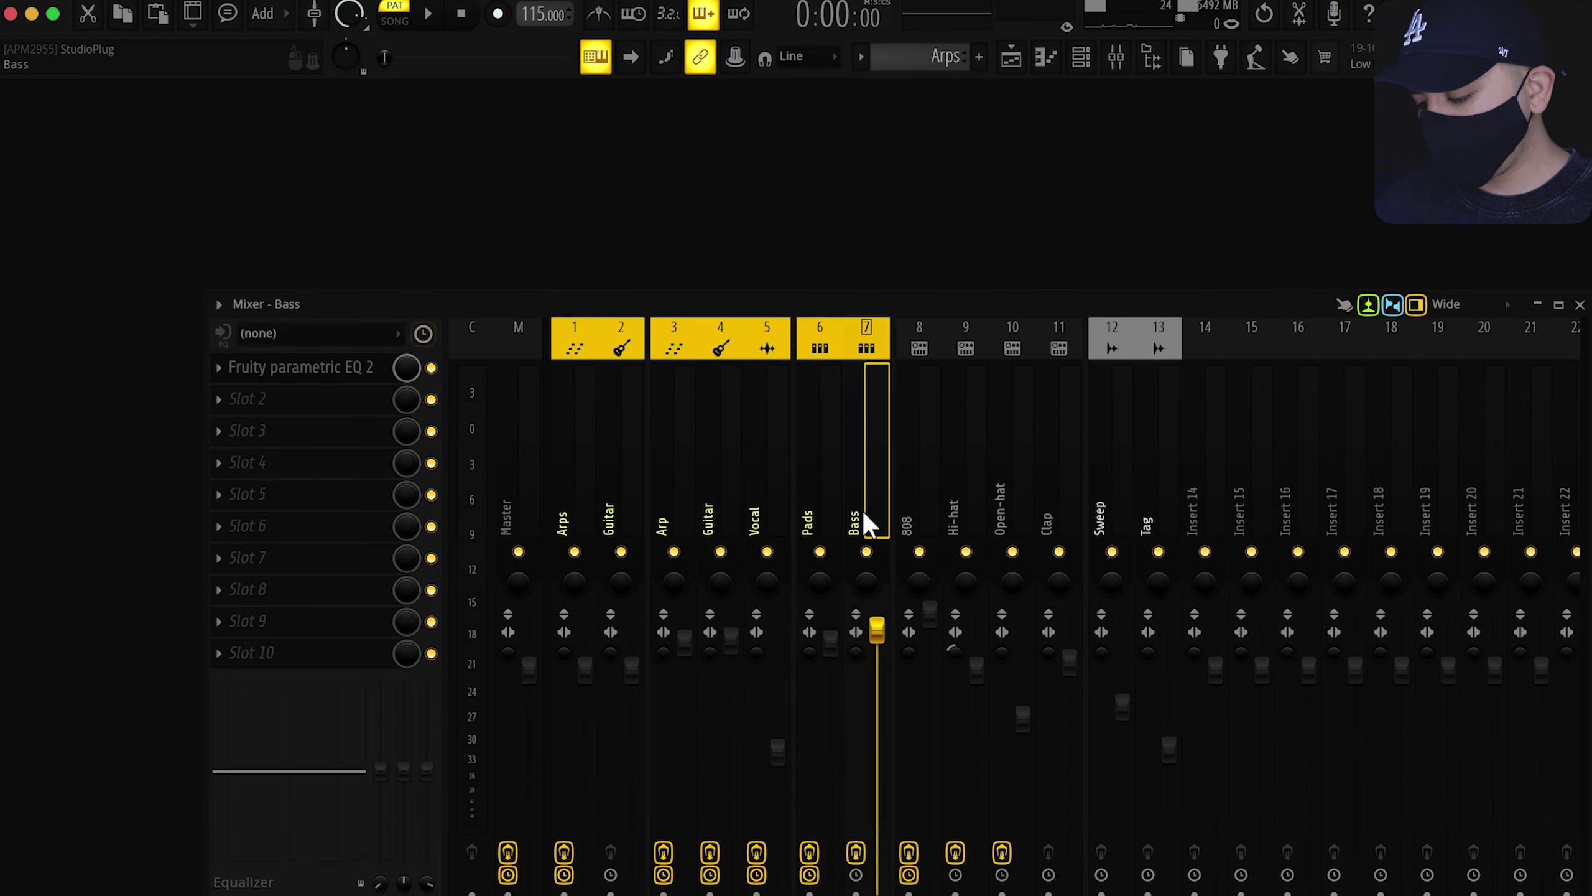
click(332, 375)
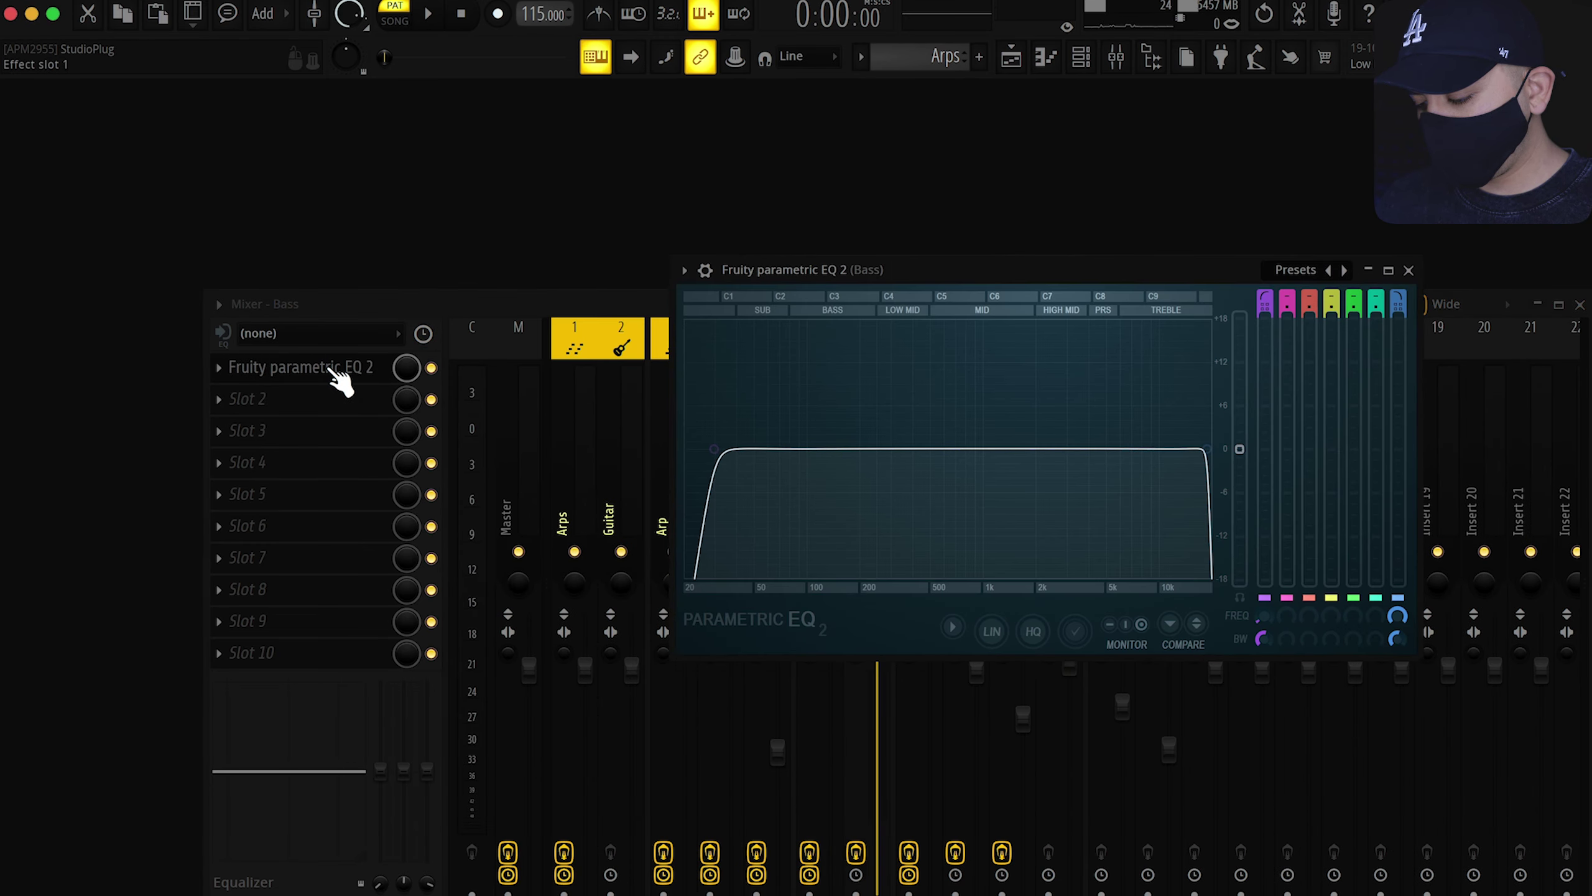
click(333, 373)
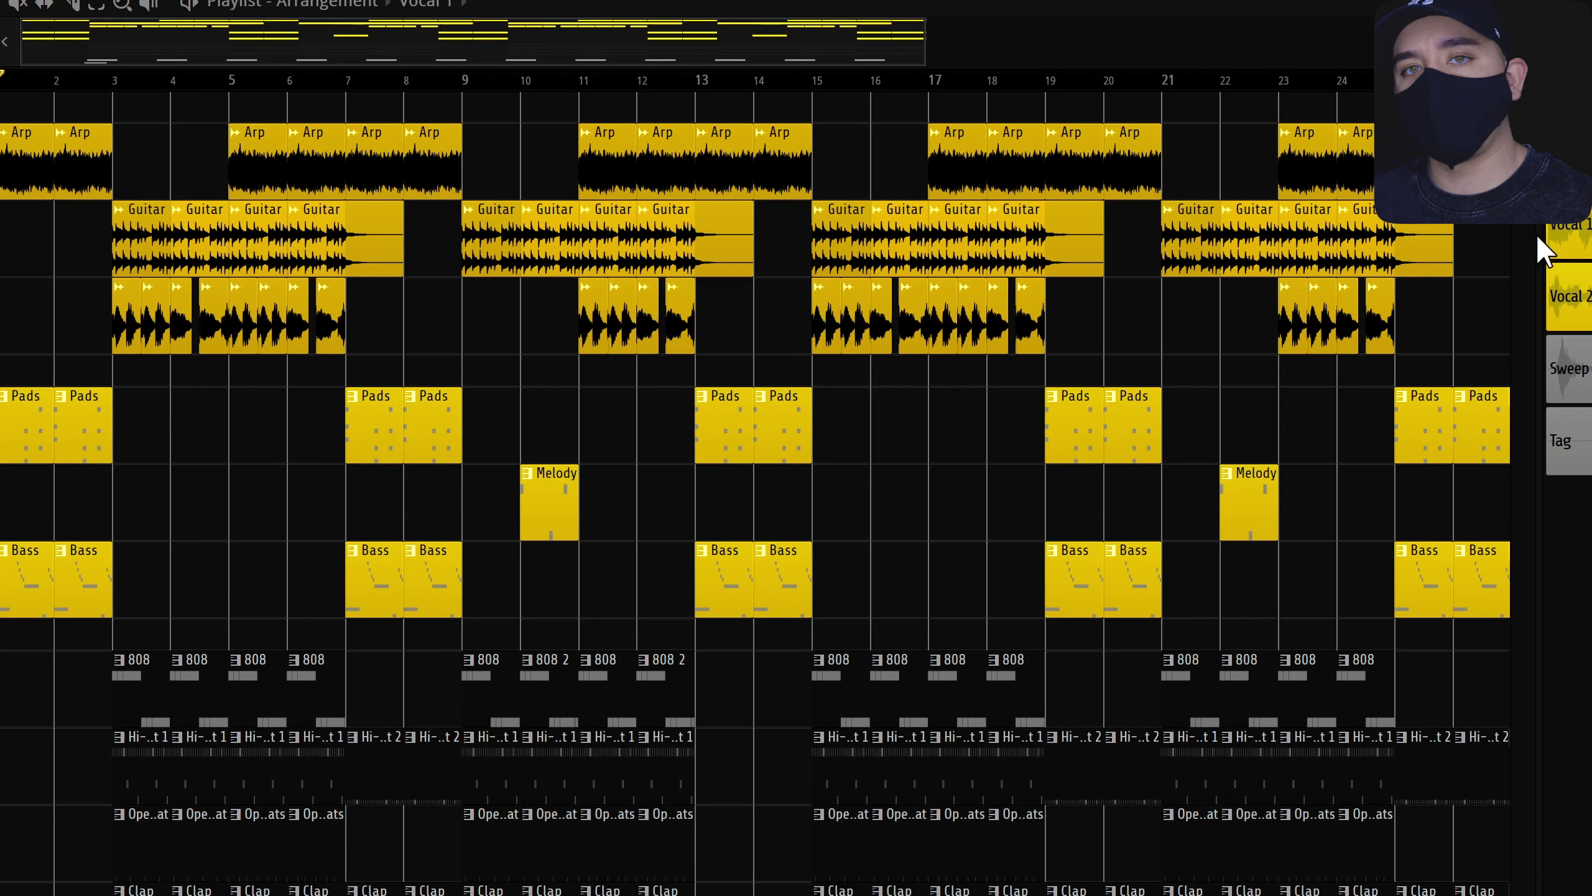
- Place Vocal 1 at bar 3 and Vocal 2 at bar 4, then mute surrounding clips
drag(1568, 235, 113, 367)
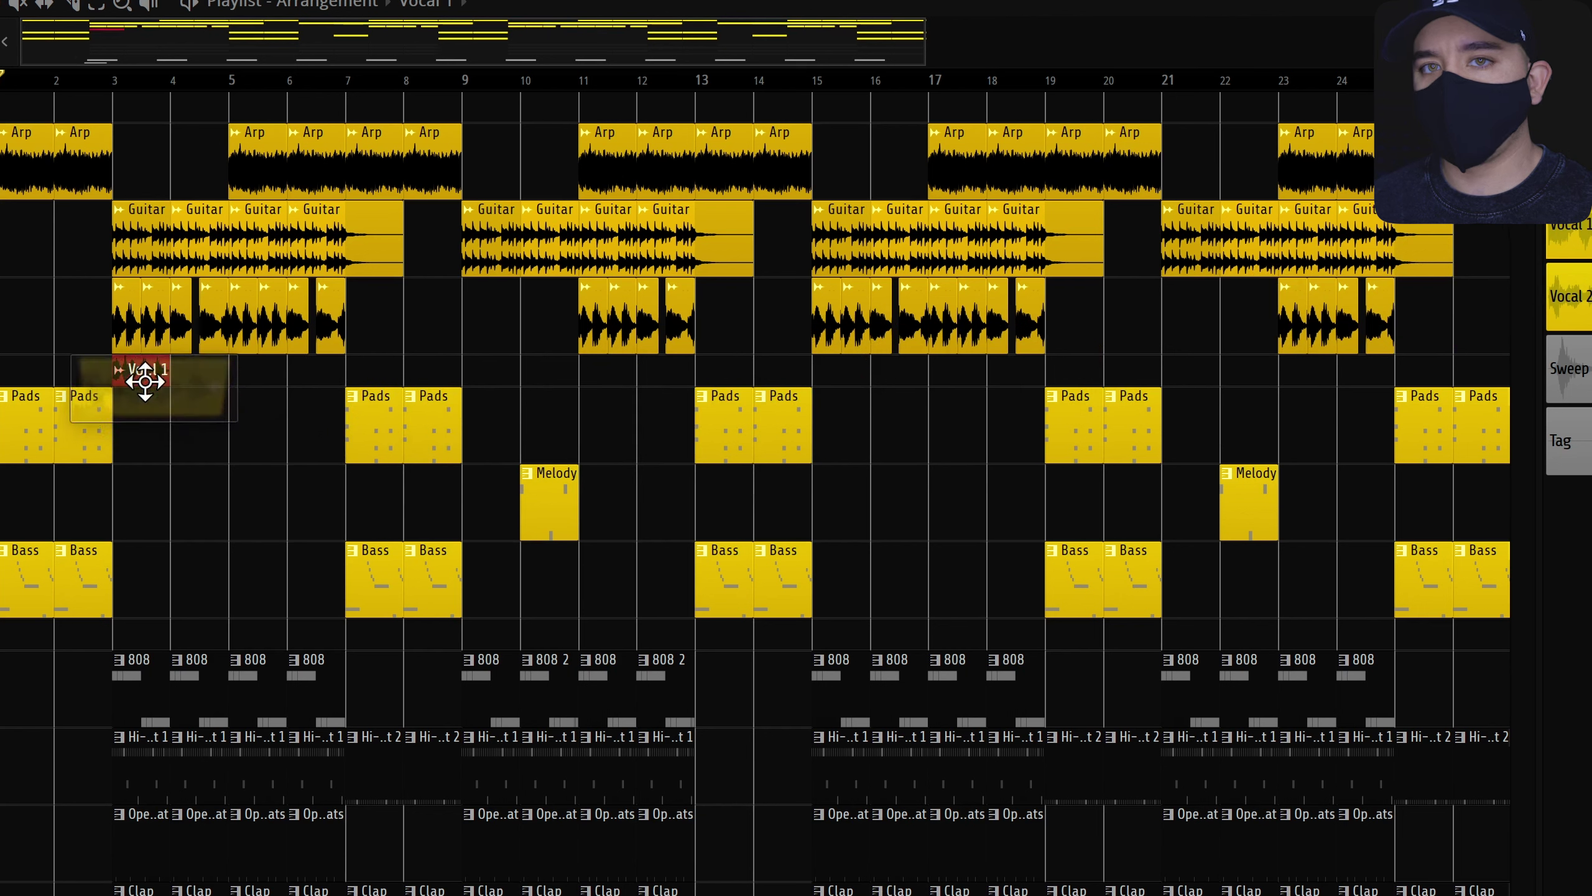
drag(1568, 296, 220, 366)
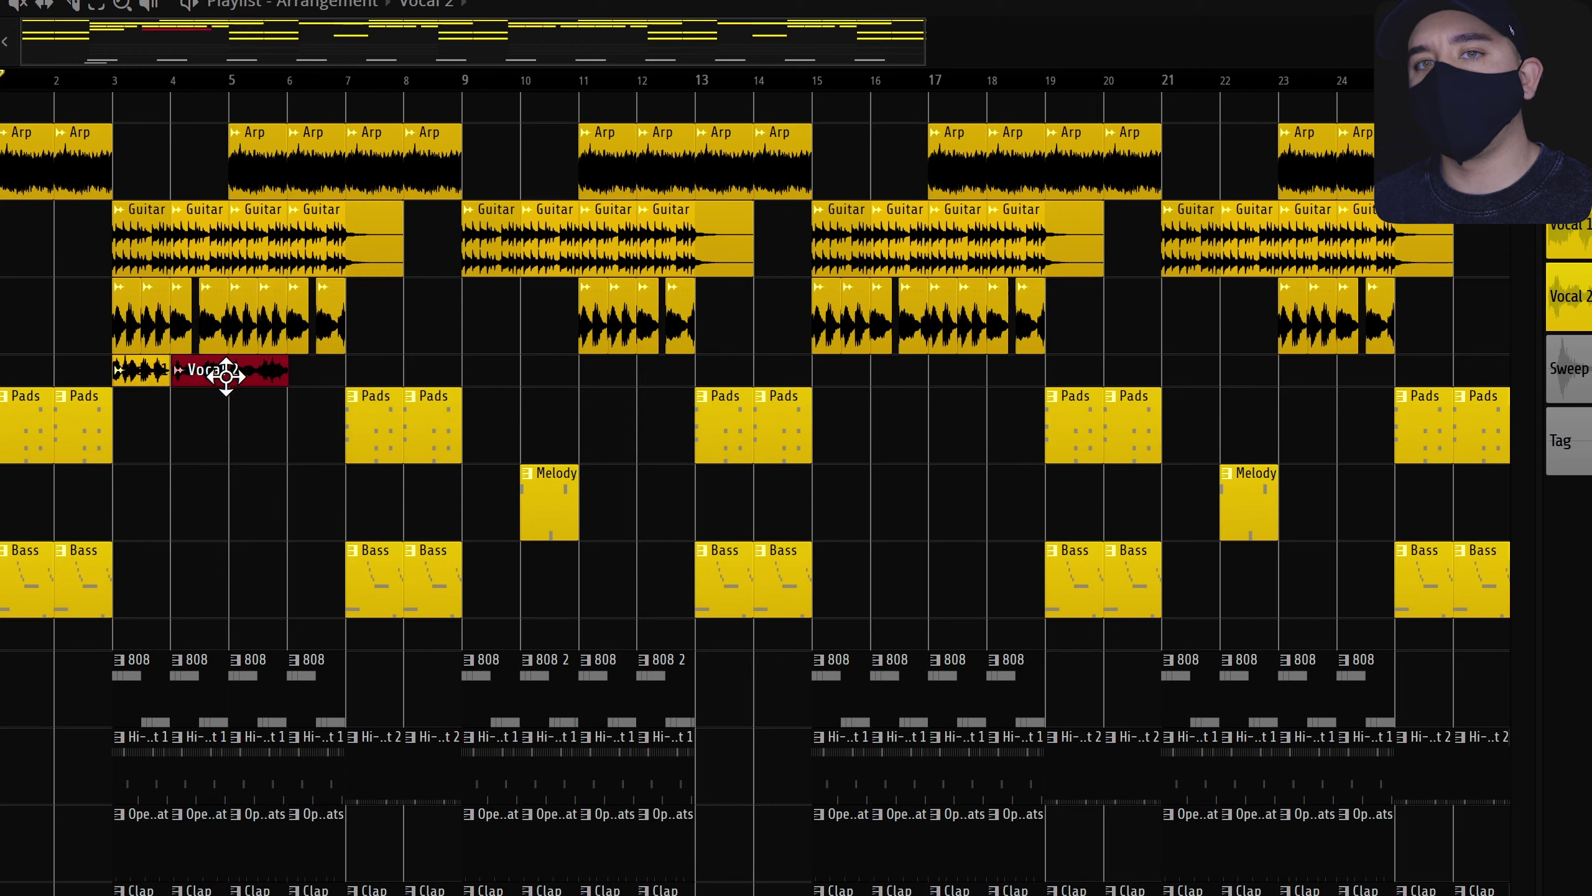
click(168, 387)
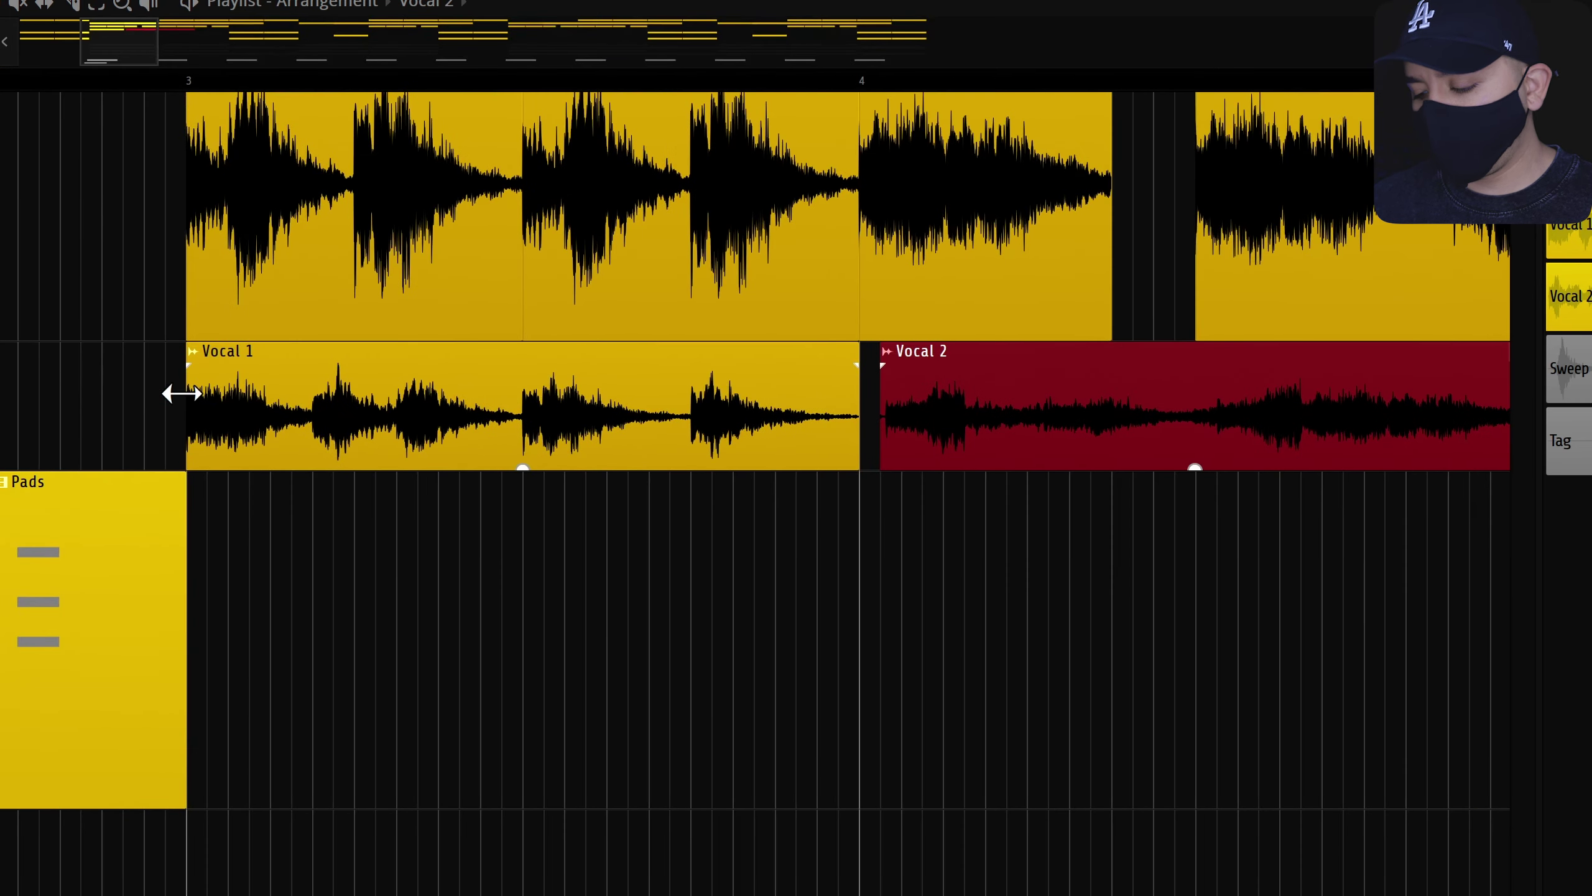
click(114, 396)
drag(997, 439, 986, 439)
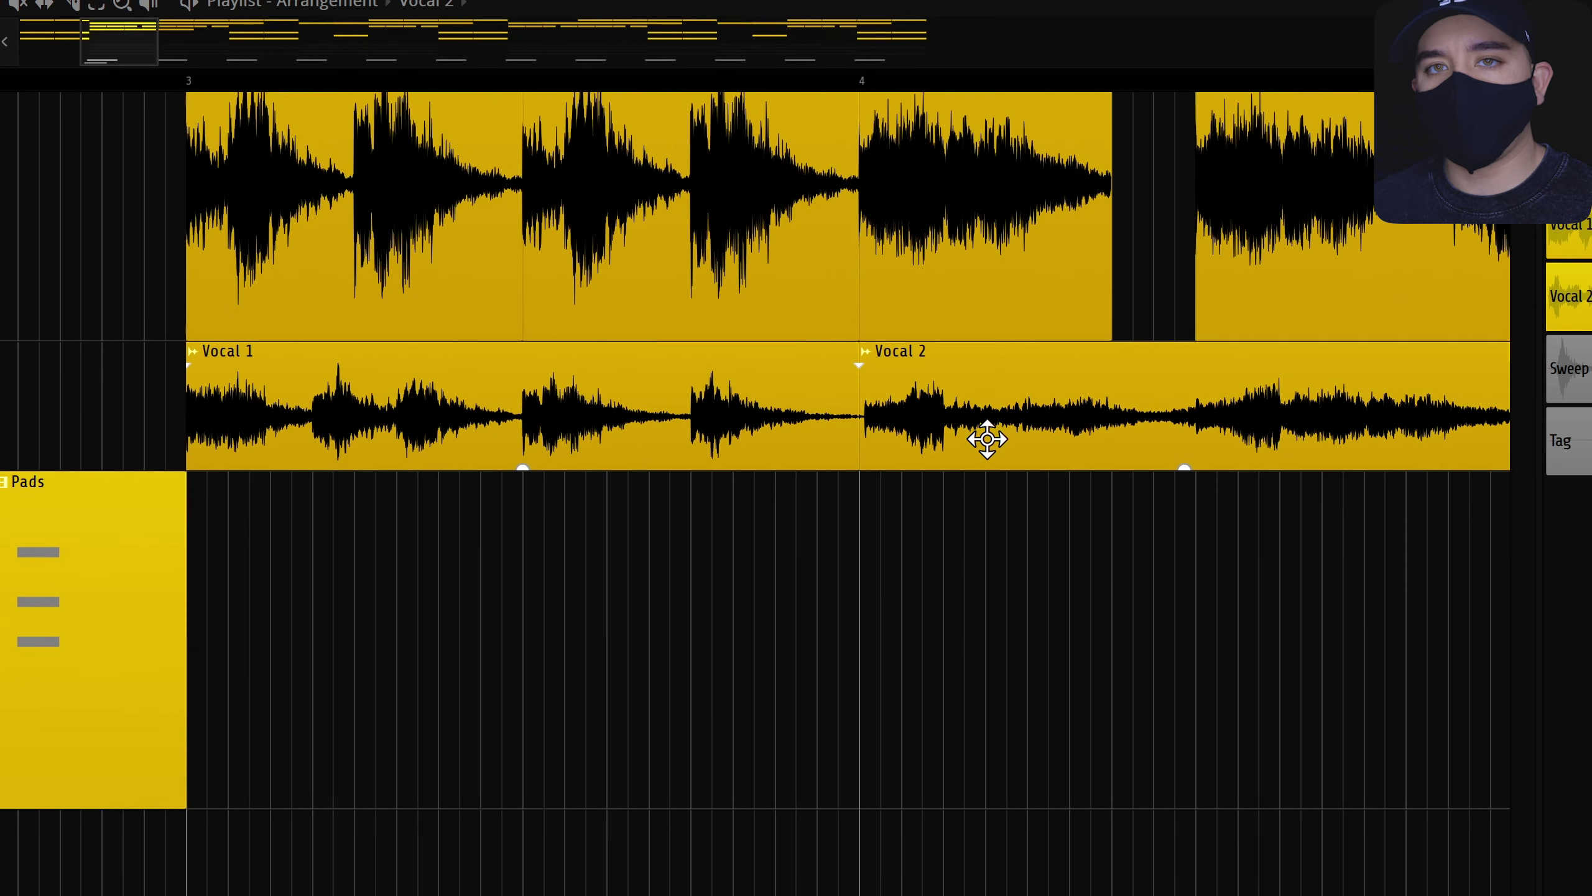
click(213, 132)
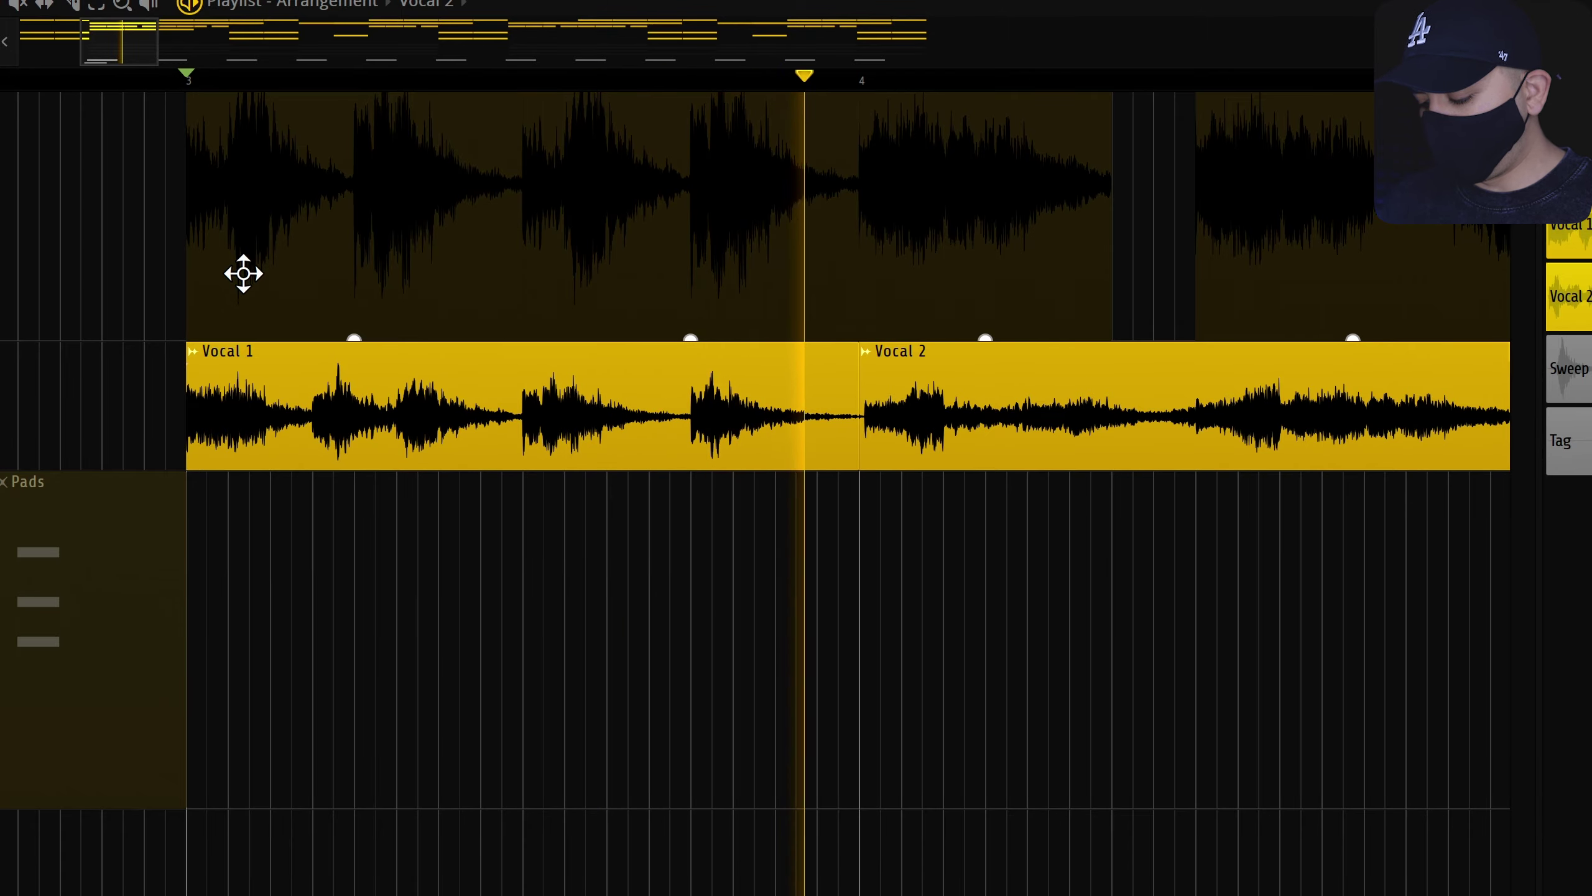
drag(157, 44, 206, 47)
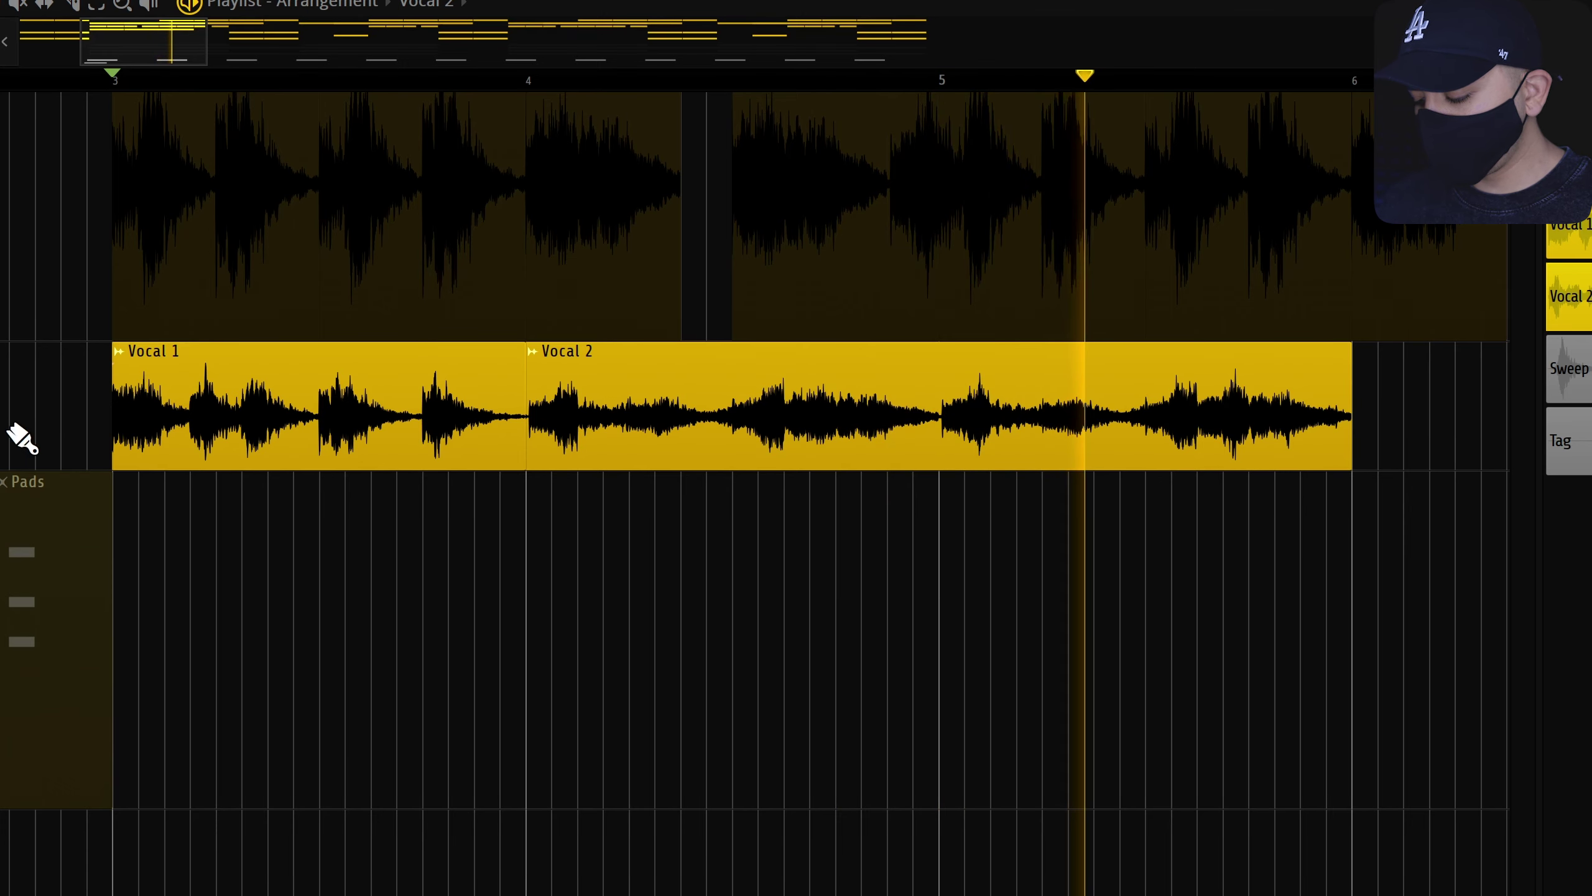
- Unmute the chopped vocal clips, mute the original vocals, and open the Mixer with F9
scroll(21, 437, up, 3)
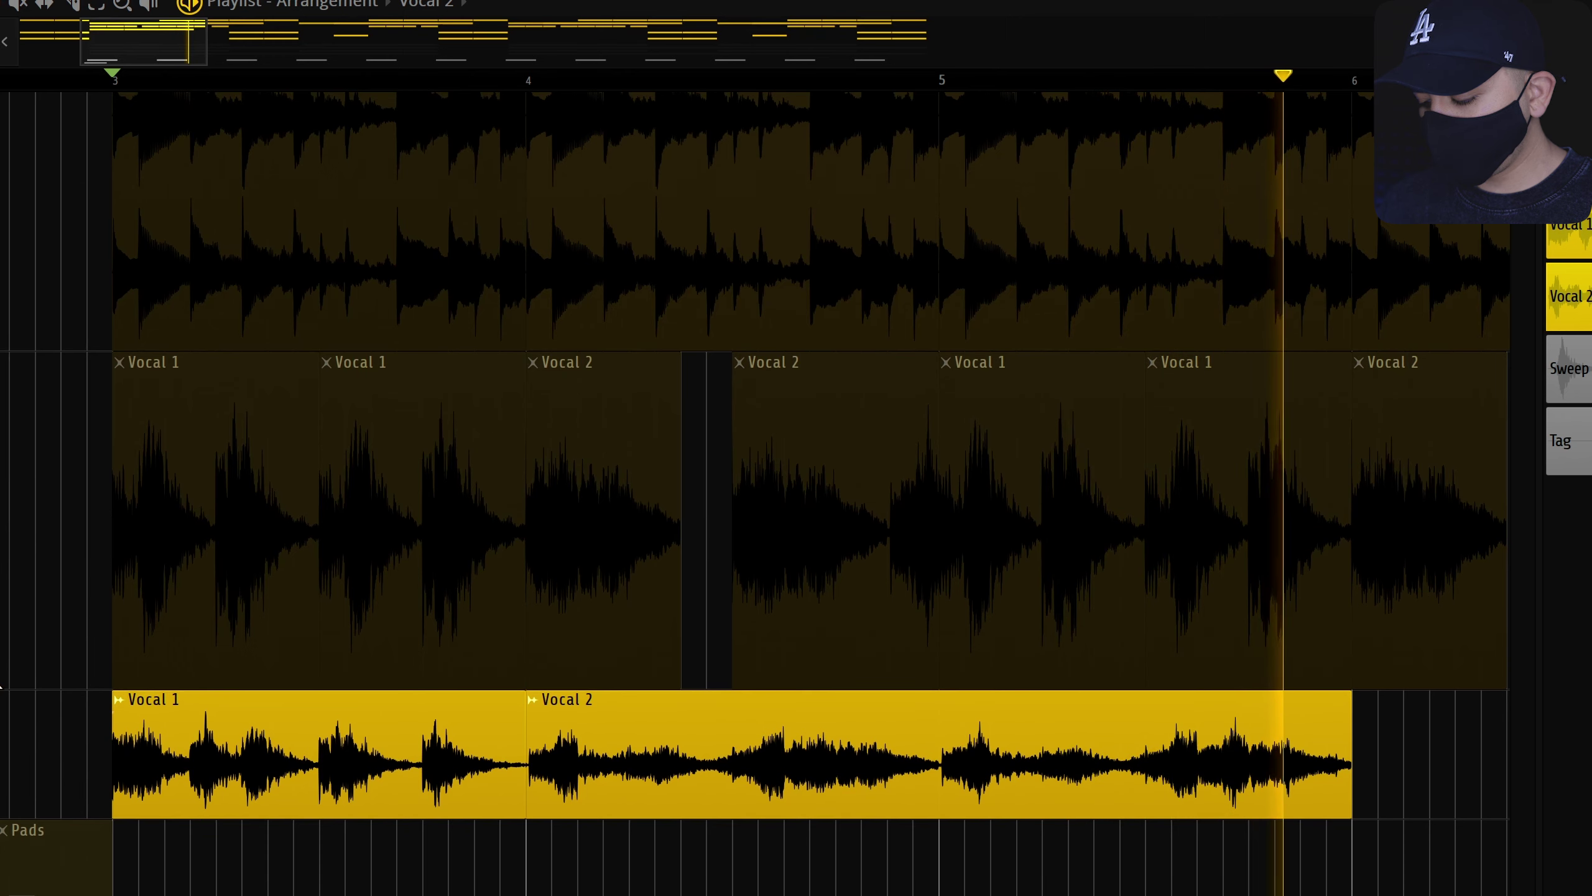
click(1, 698)
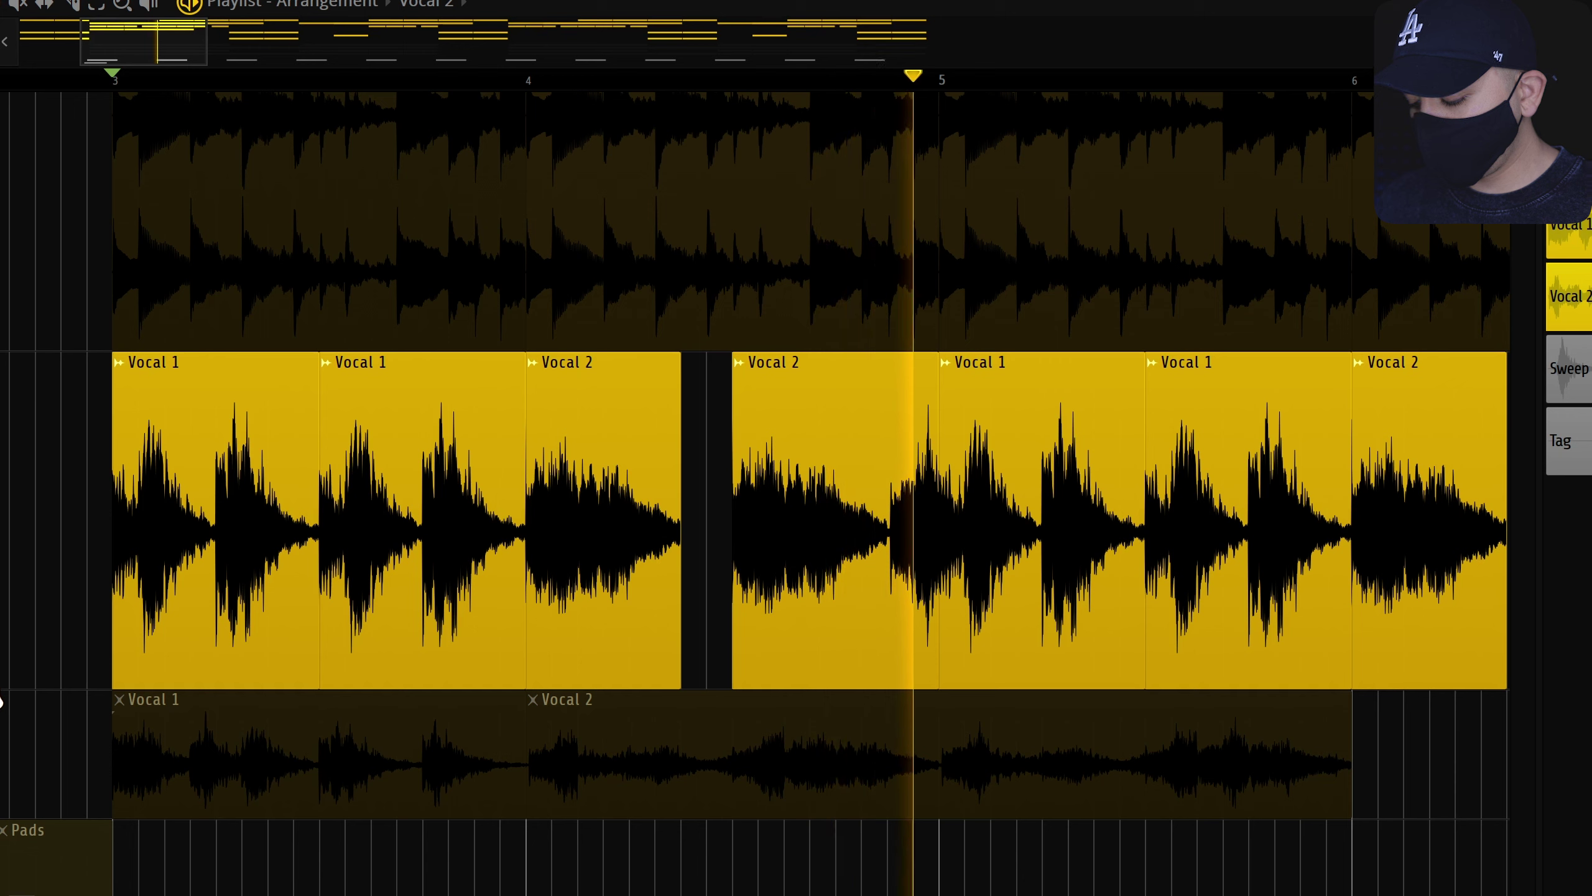
key(F9)
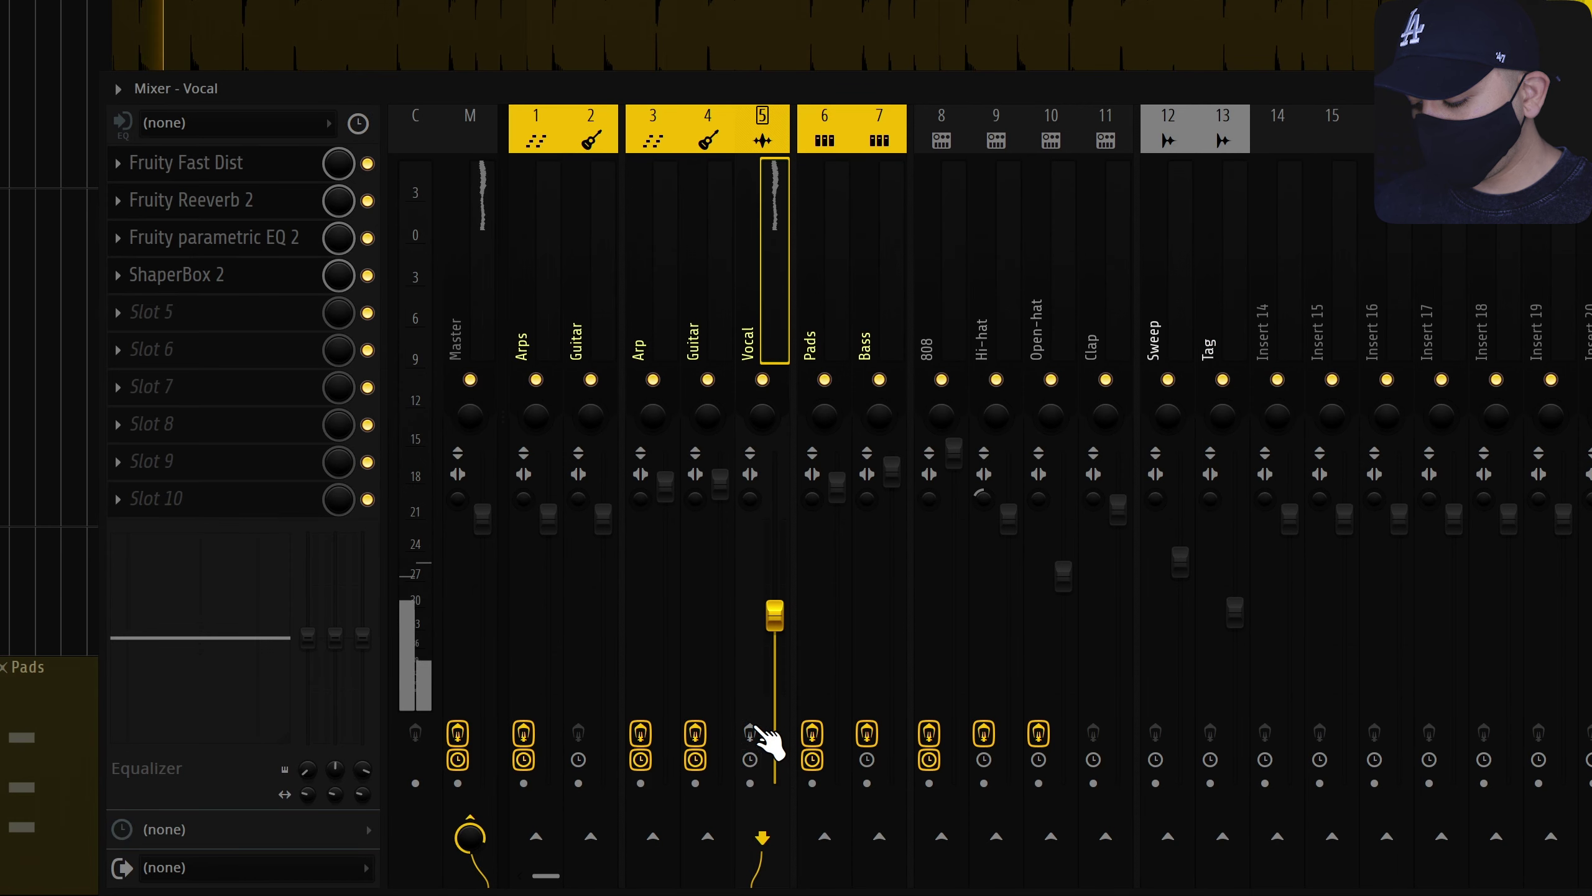